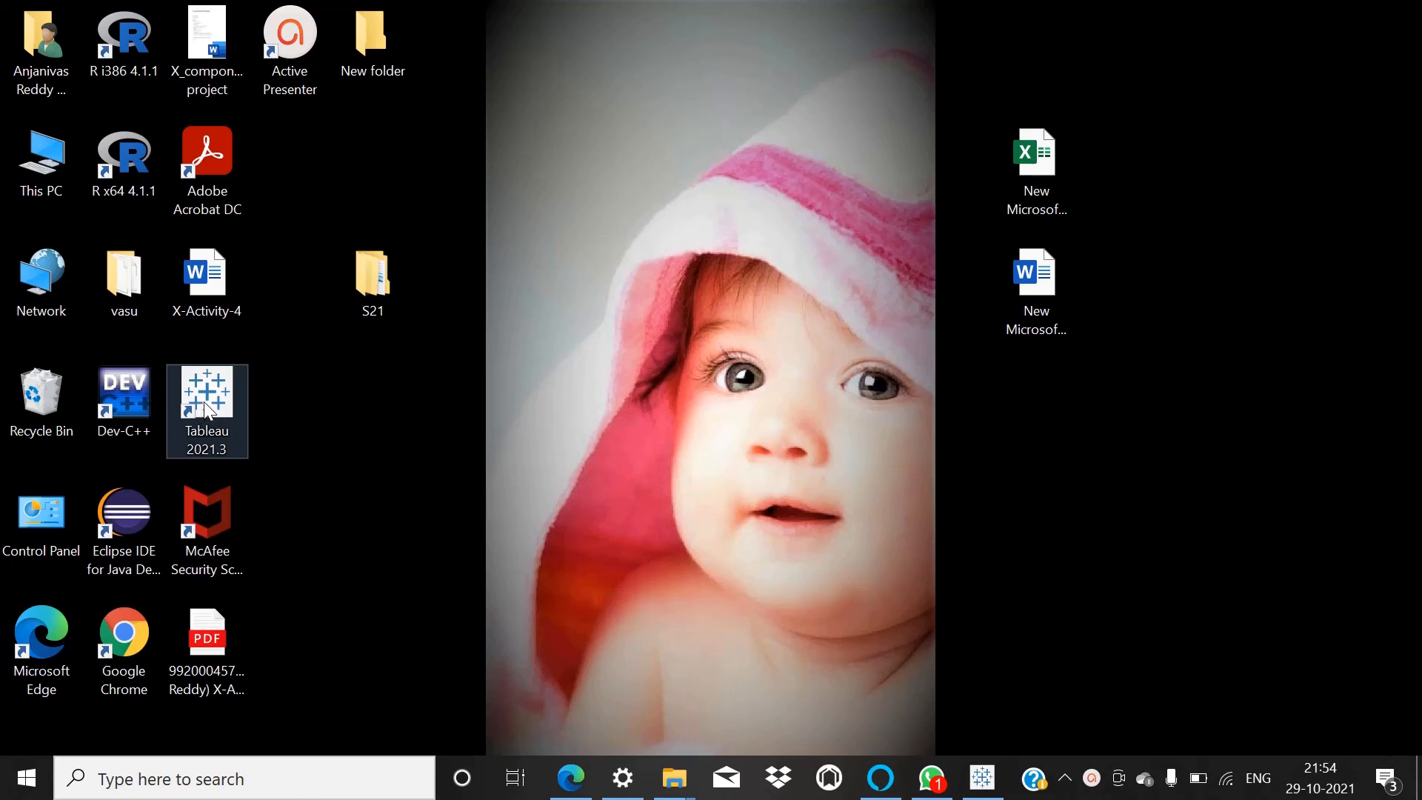
Launch Tableau, connect to the Olympic Athletes Excel workbook in the Downloads folder, and maximize the window.
click(203, 402)
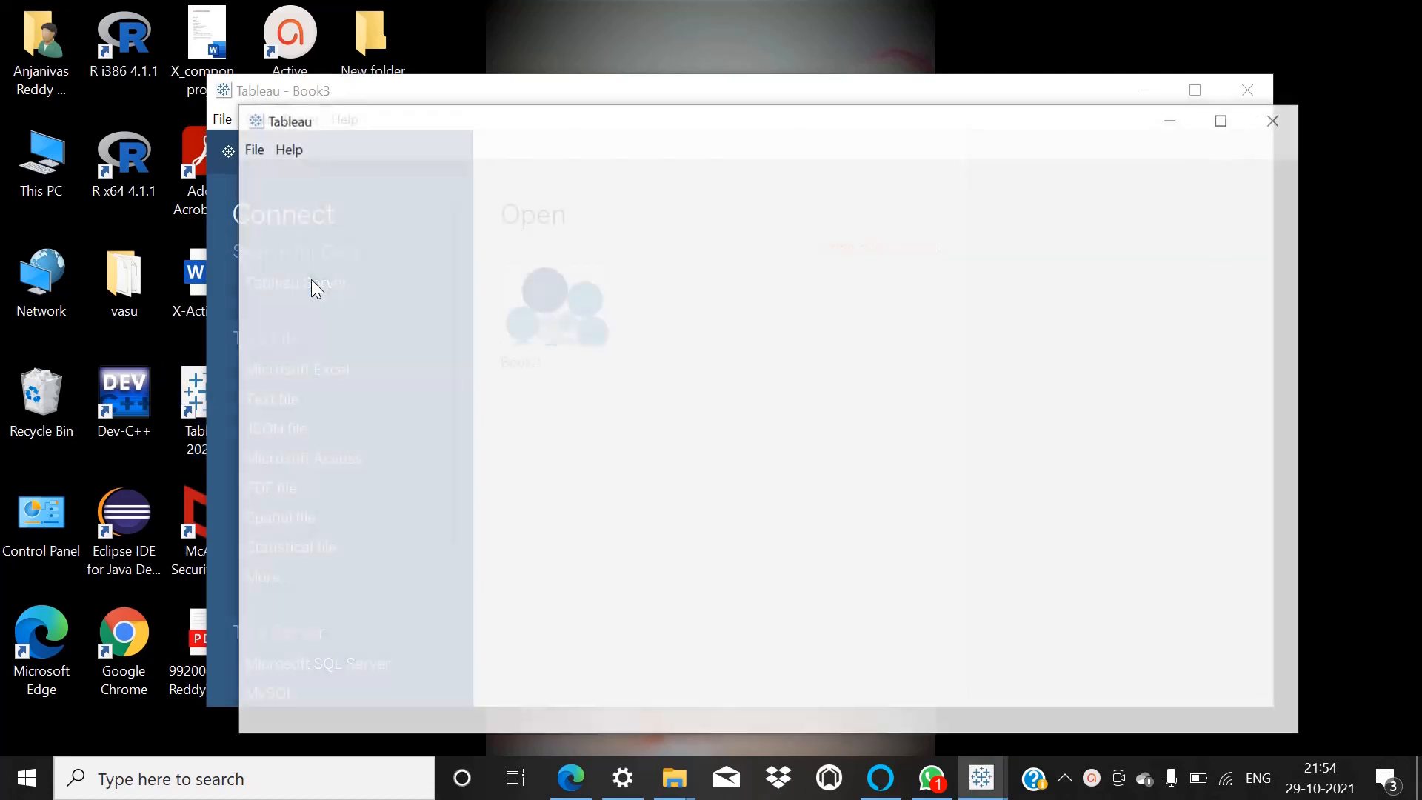
click(1274, 116)
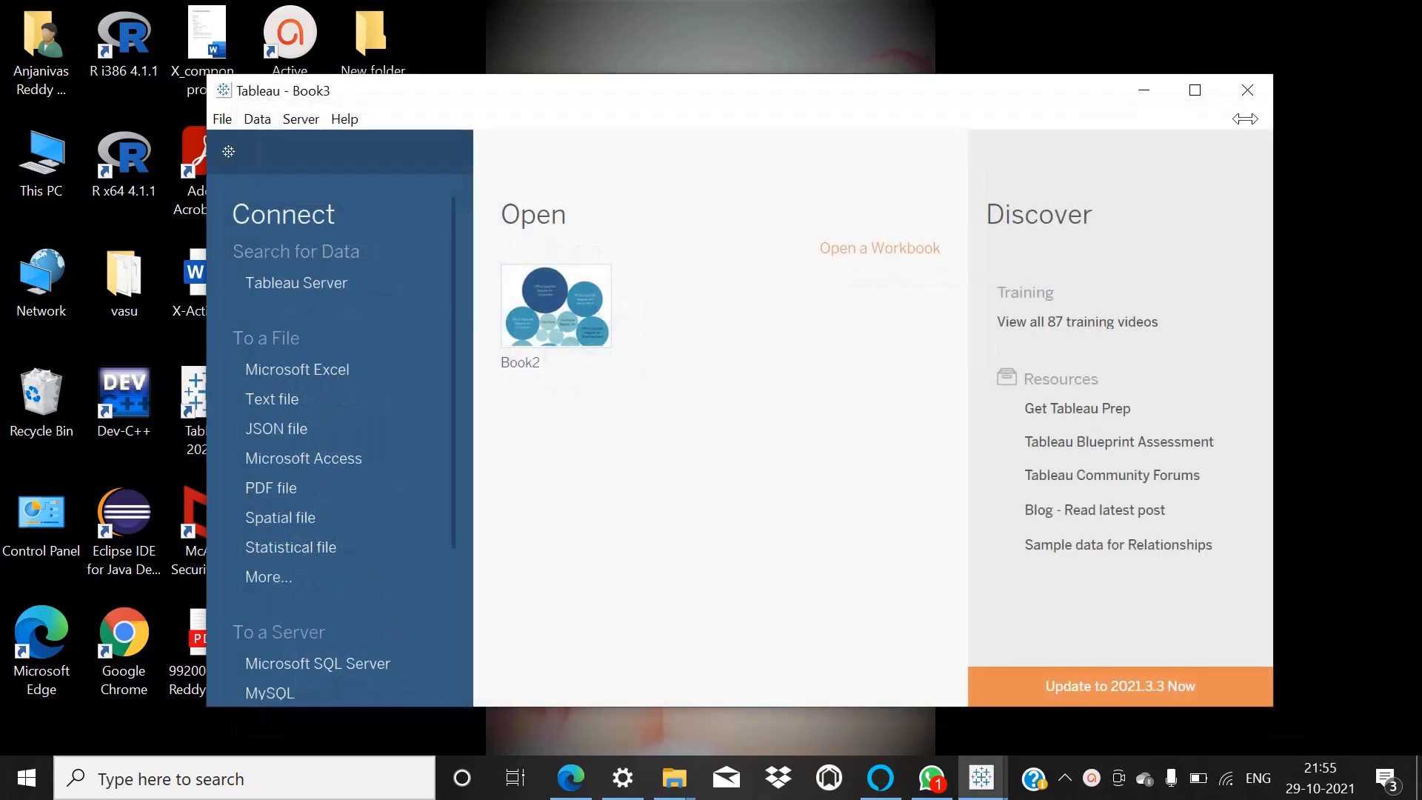
click(299, 370)
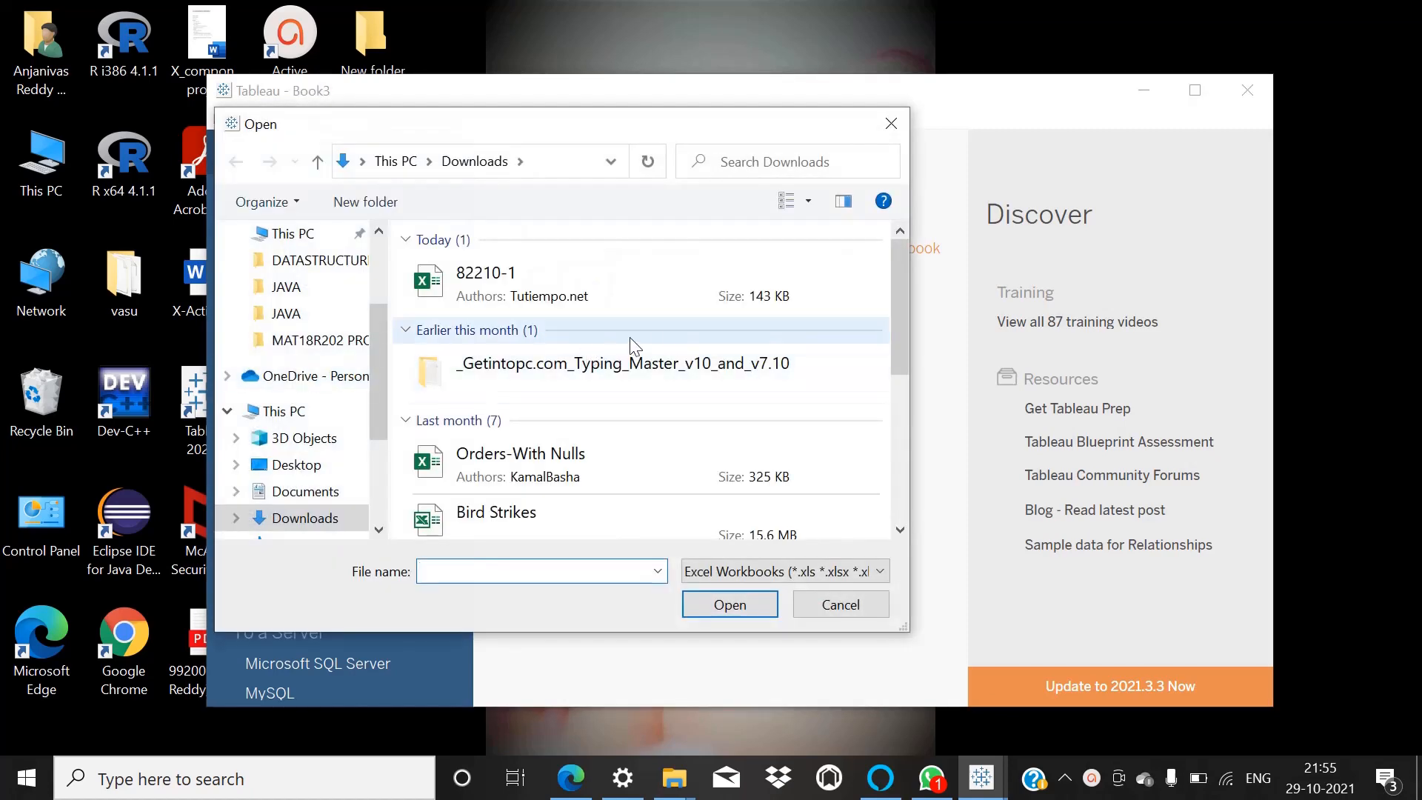
scroll(511, 442, down, 2)
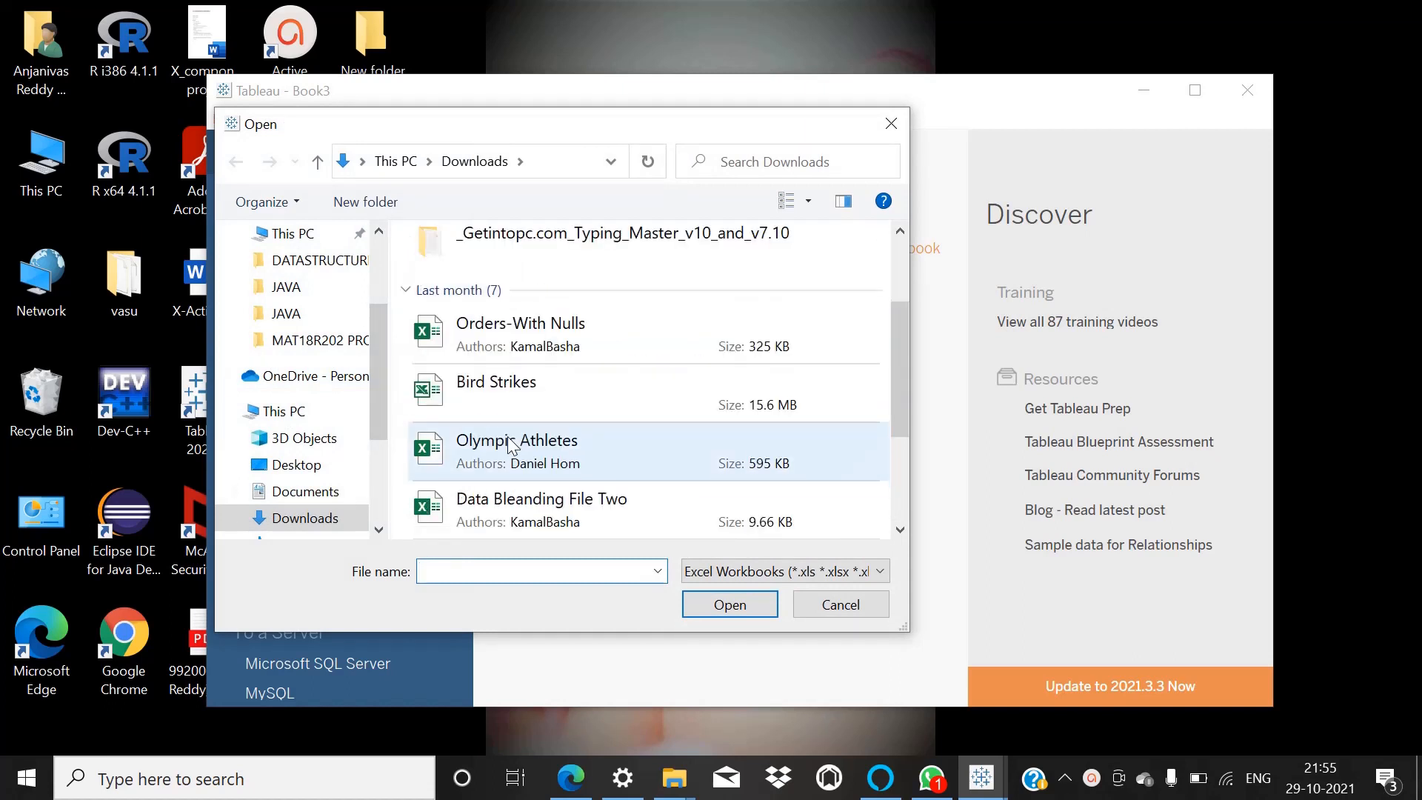
scroll(511, 444, down, 3)
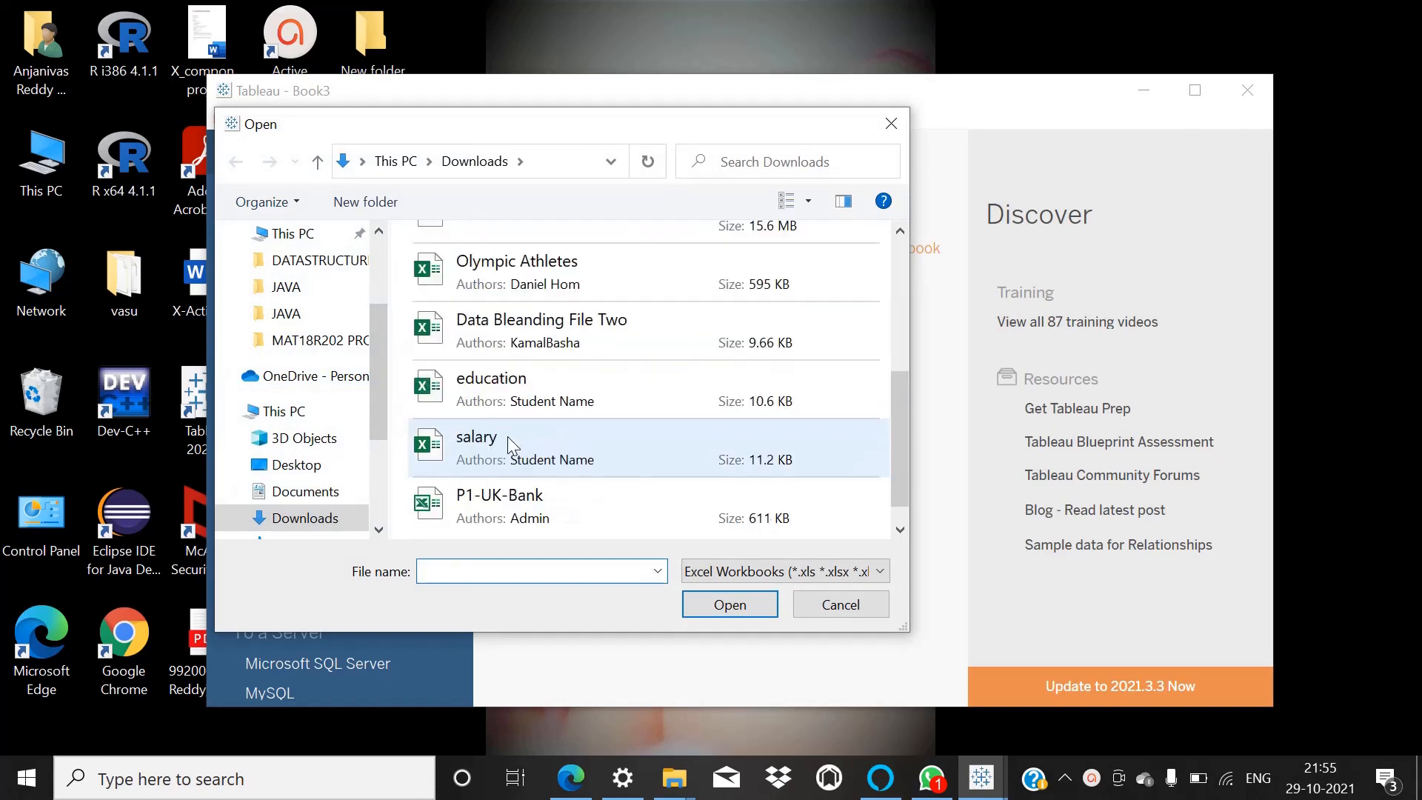
double_click(512, 269)
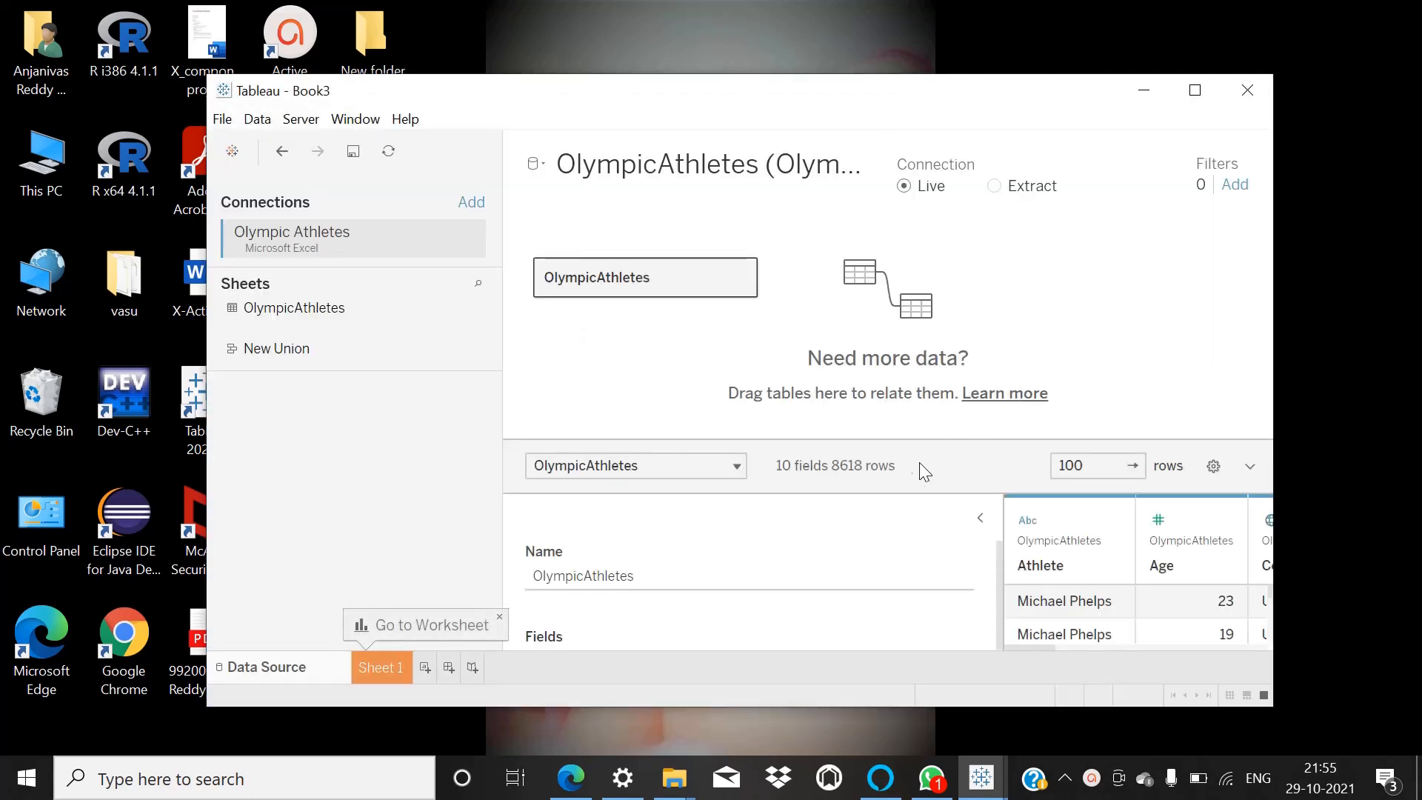
click(1195, 91)
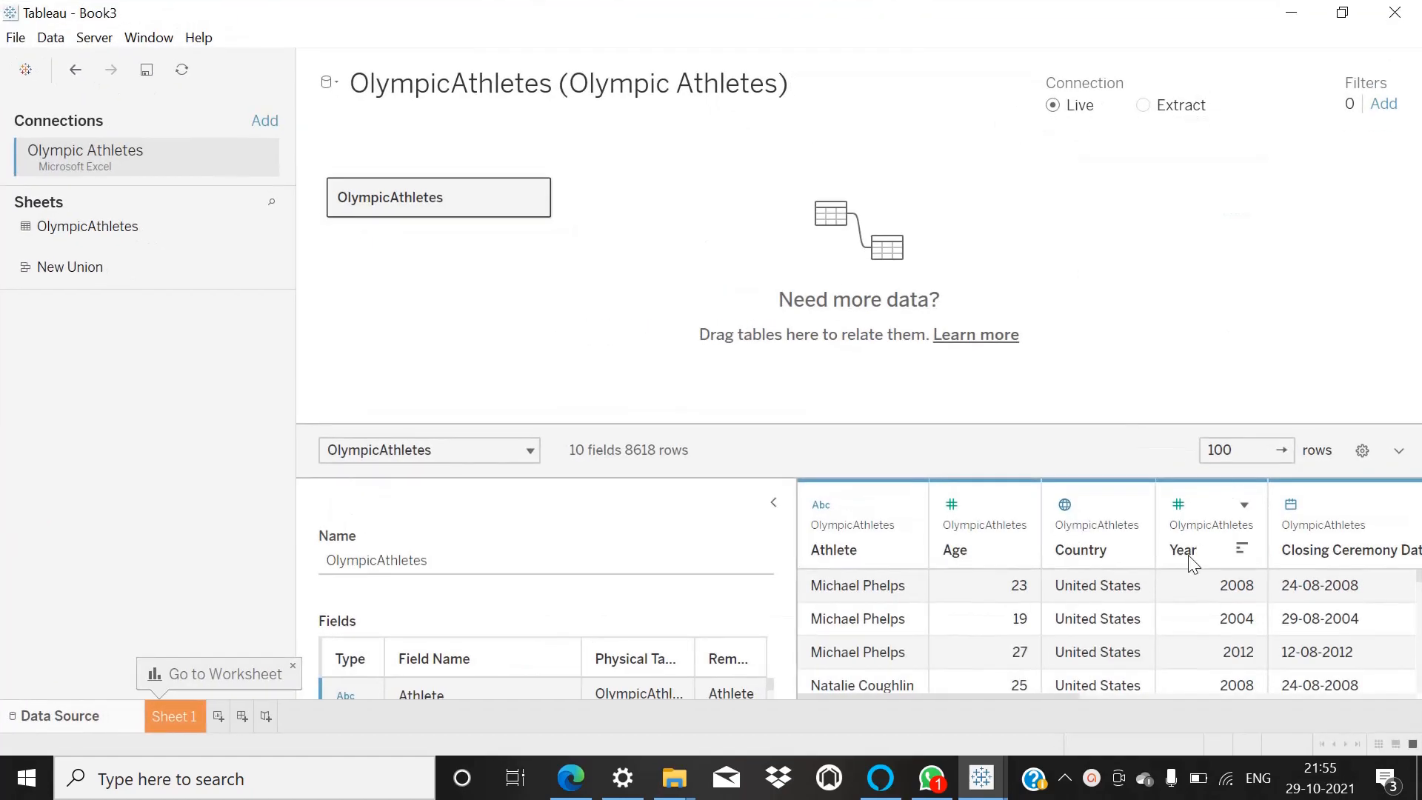
Examine the athlete, age, country, year and ceremony date rows in the OlympicAthletes data preview.
scroll(1166, 591, down, 5)
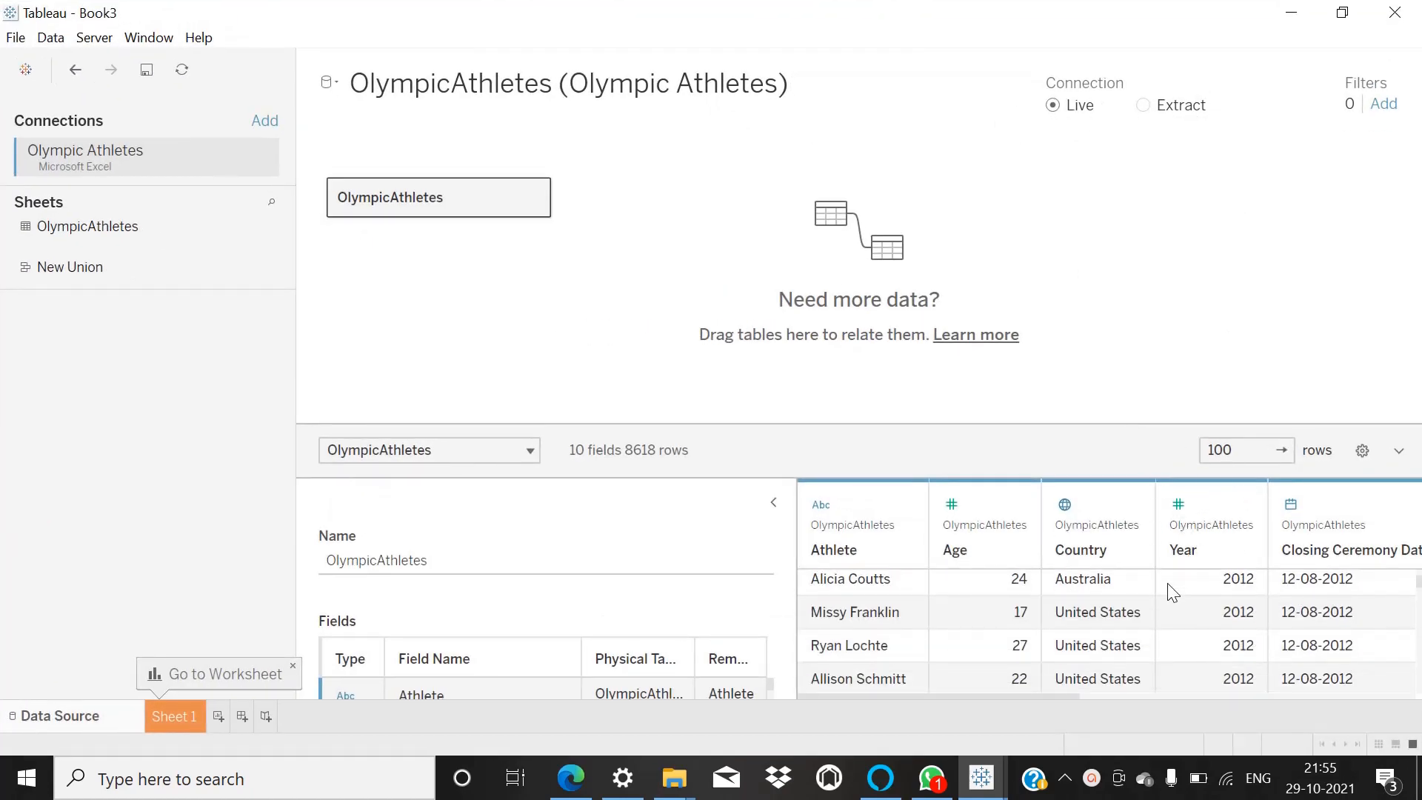
scroll(1172, 592, down, 8)
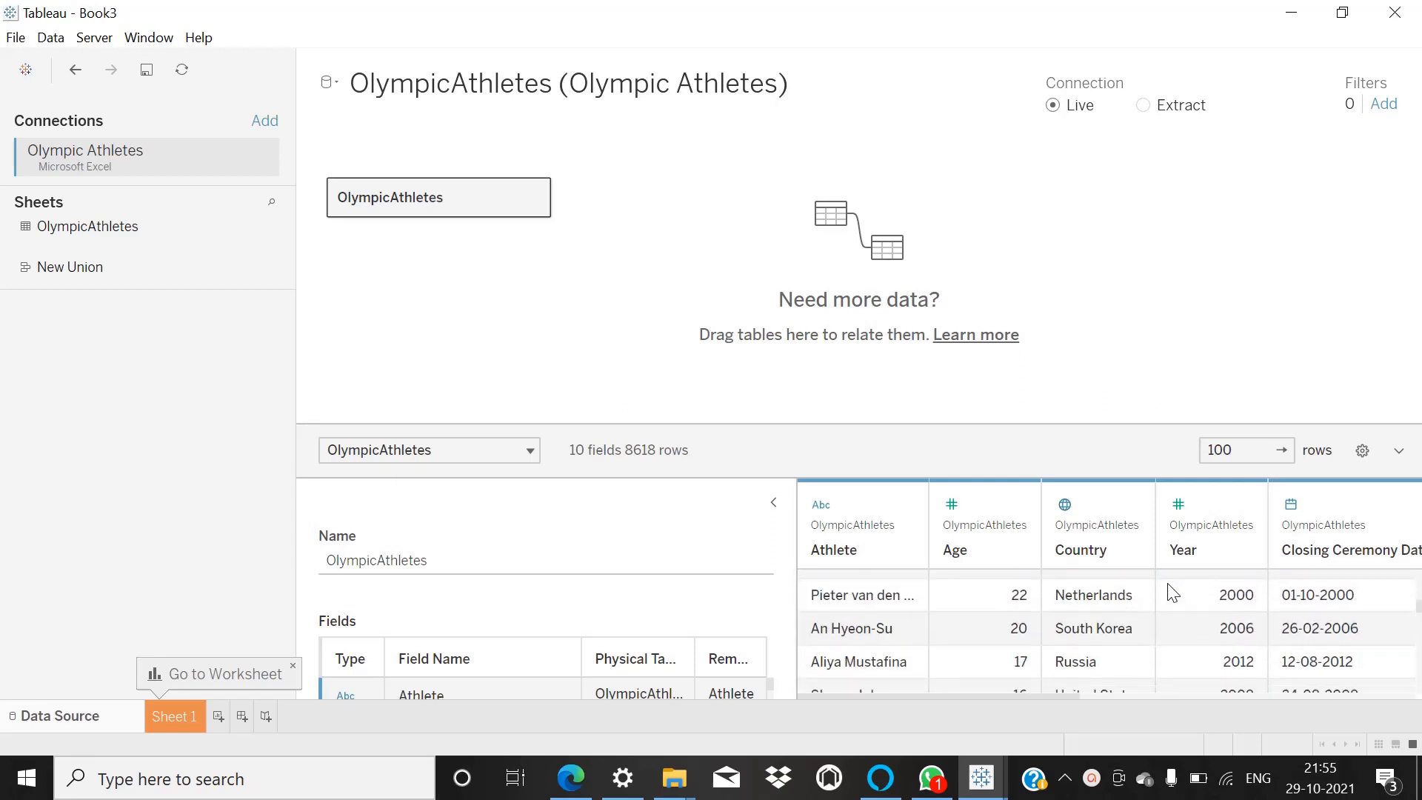
scroll(1167, 585, down, 5)
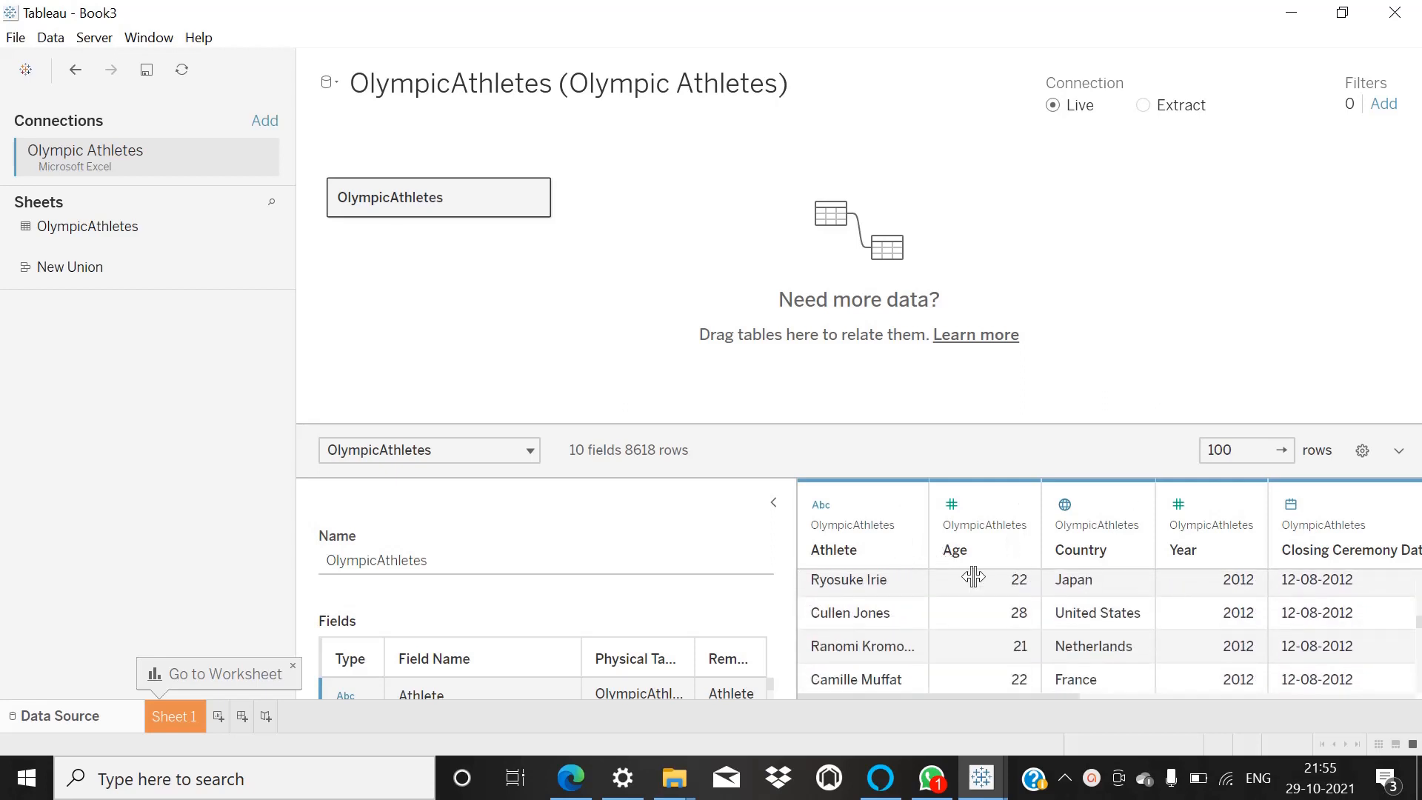
scroll(1144, 645, down, 5)
scroll(1140, 643, down, 10)
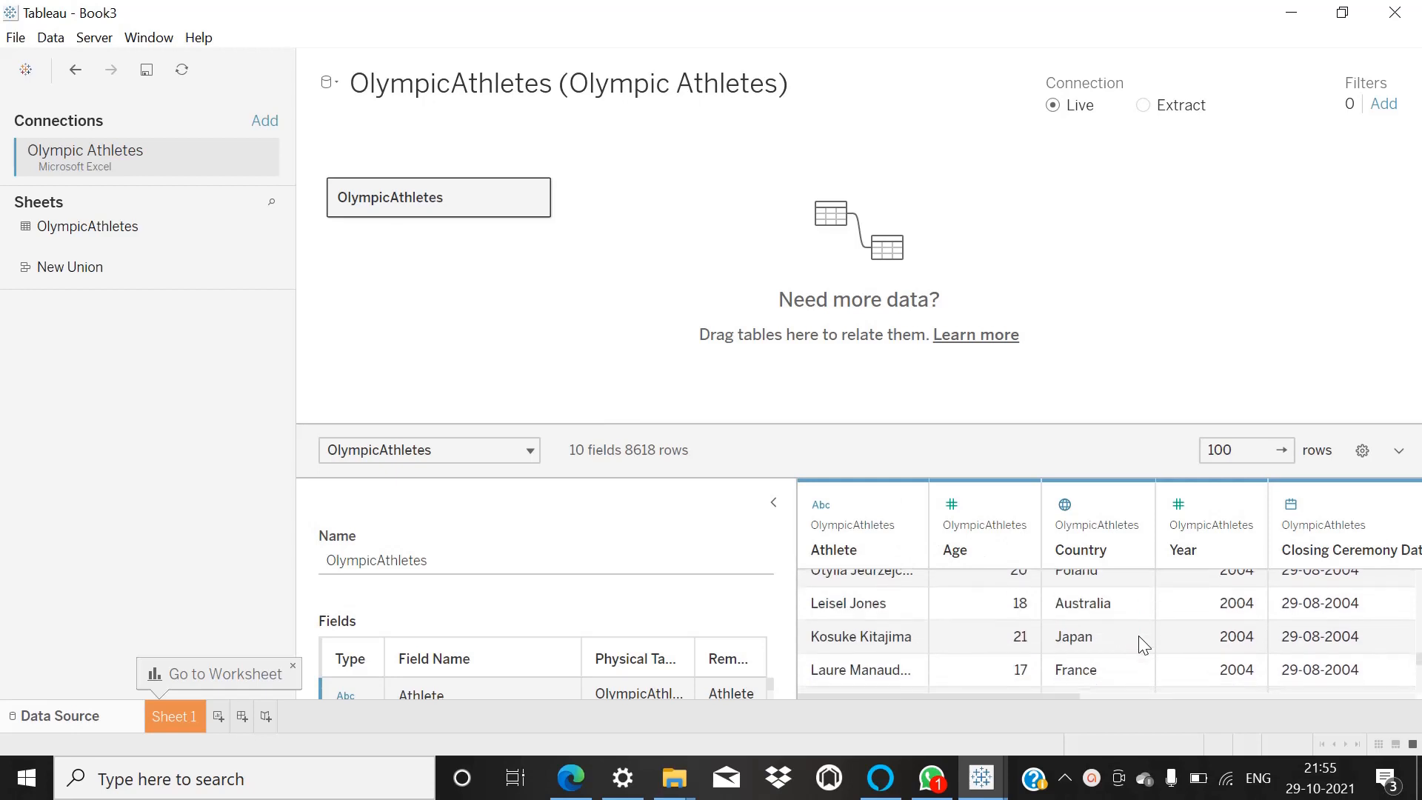
click(1092, 778)
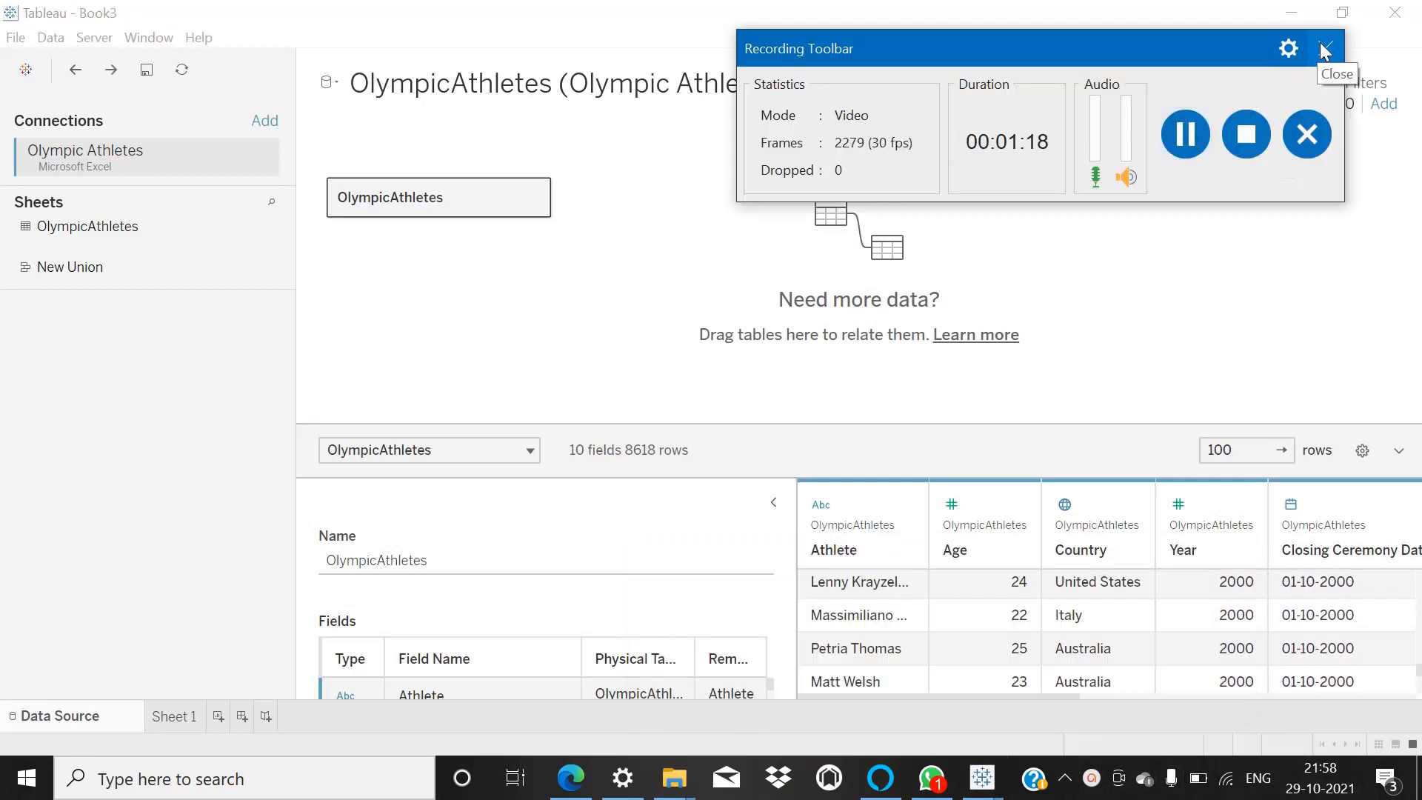
click(1324, 50)
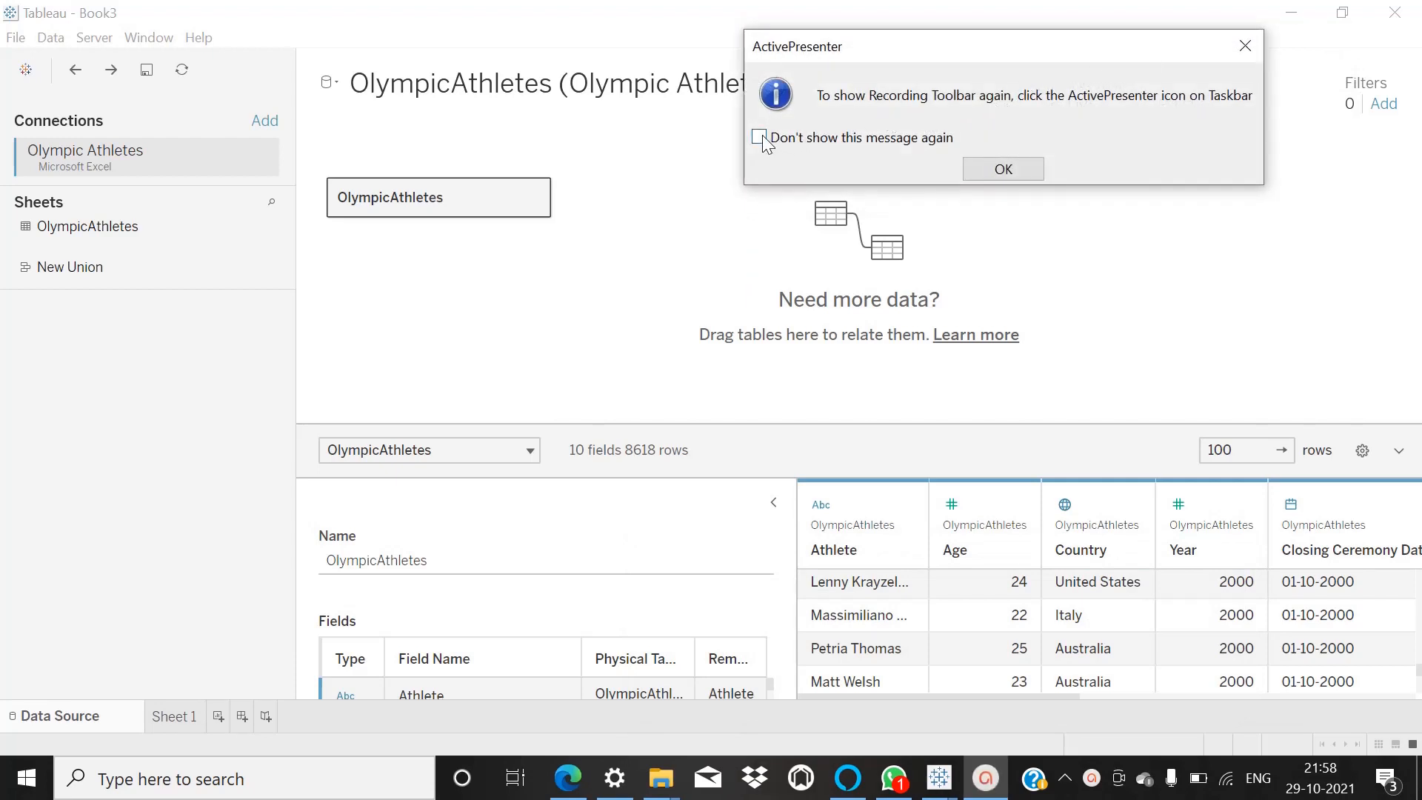
click(1017, 171)
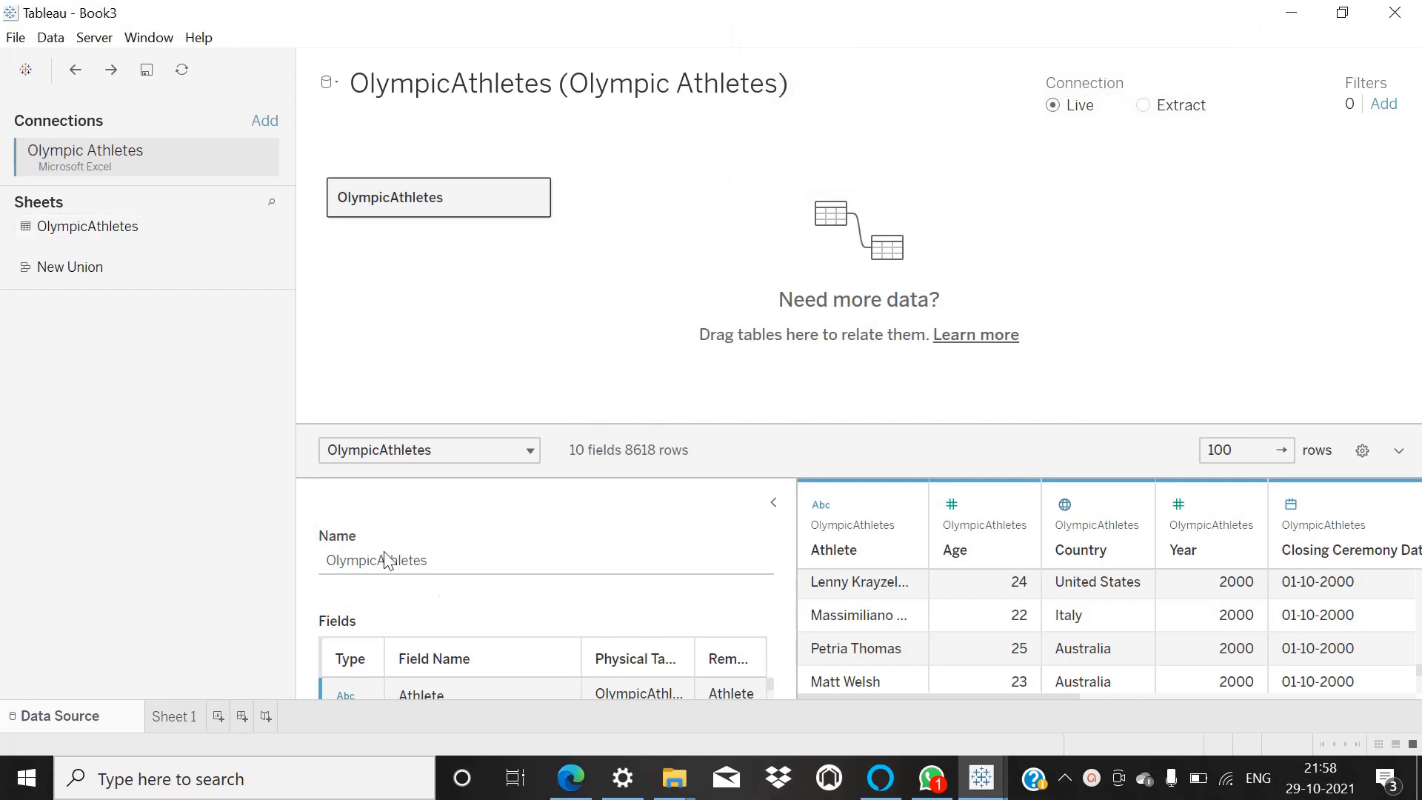
Open Sheet 1 and add the Country field to the empty view to plot the countries on a map.
click(172, 716)
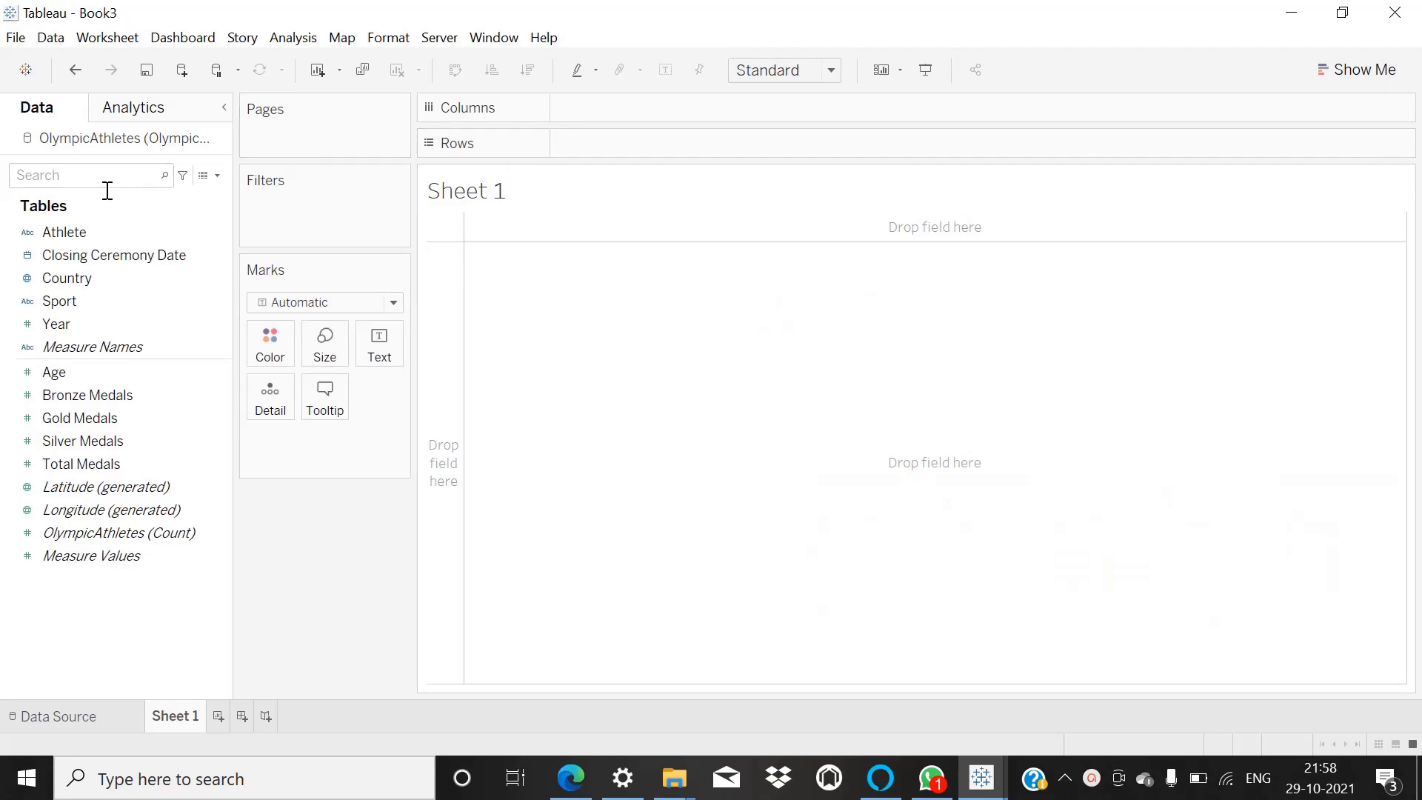
click(41, 233)
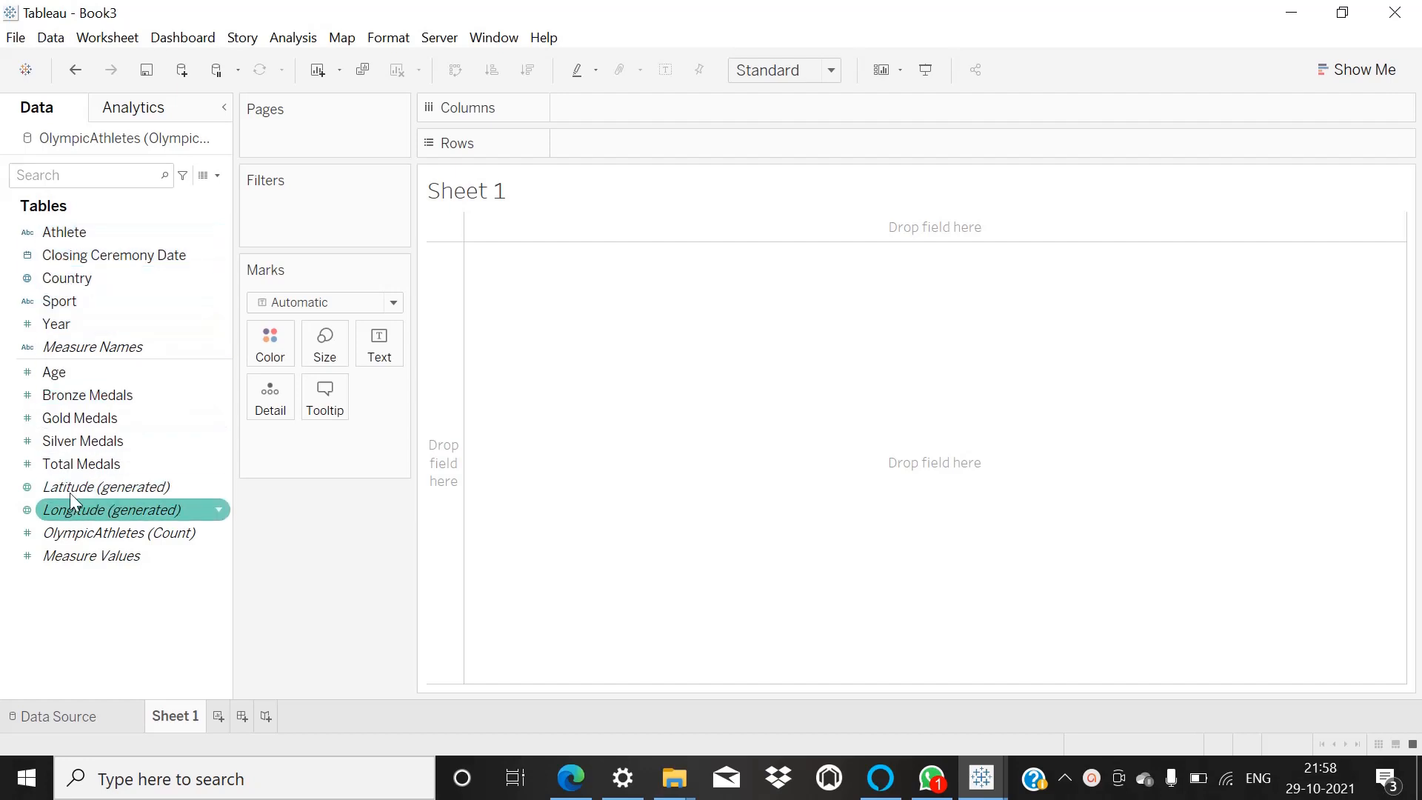
click(55, 287)
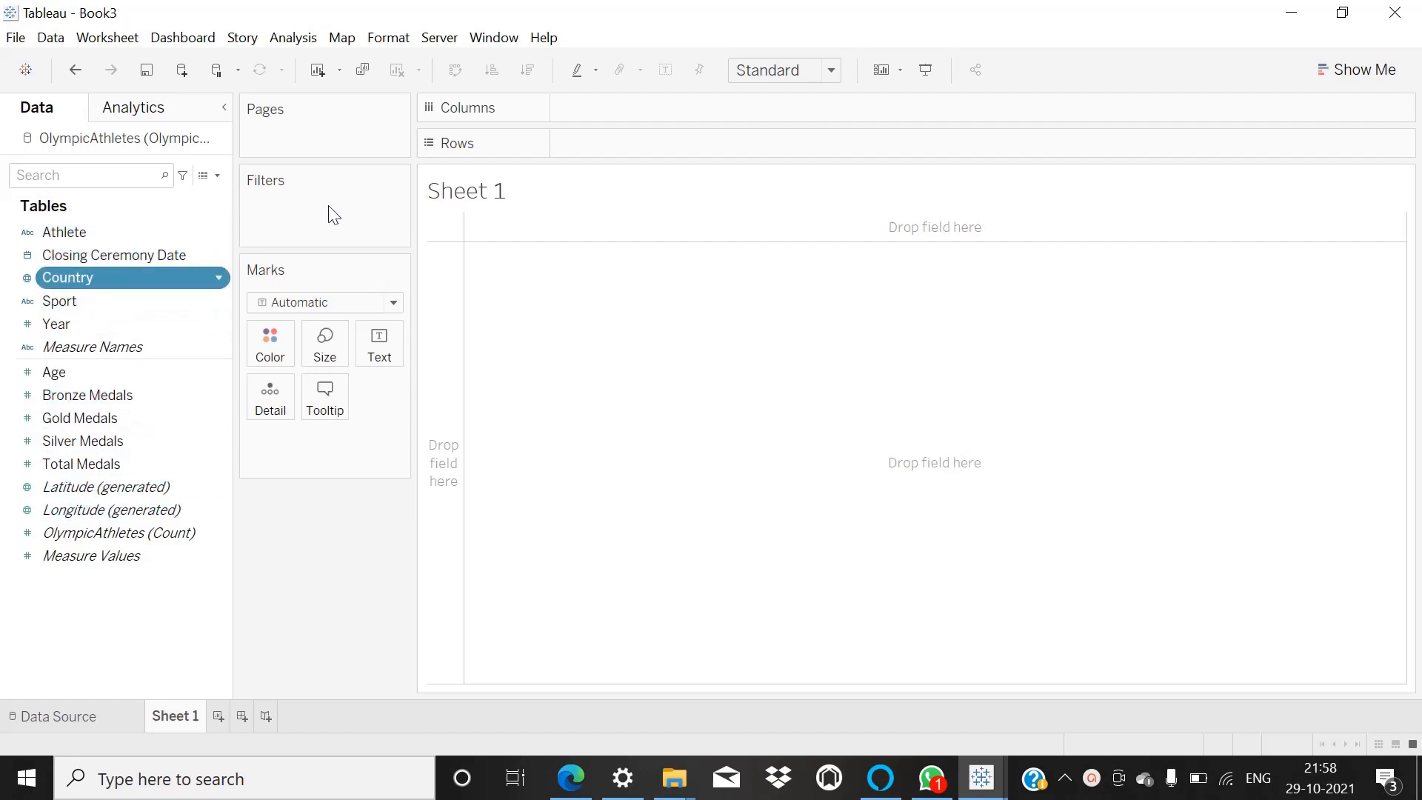
double_click(125, 271)
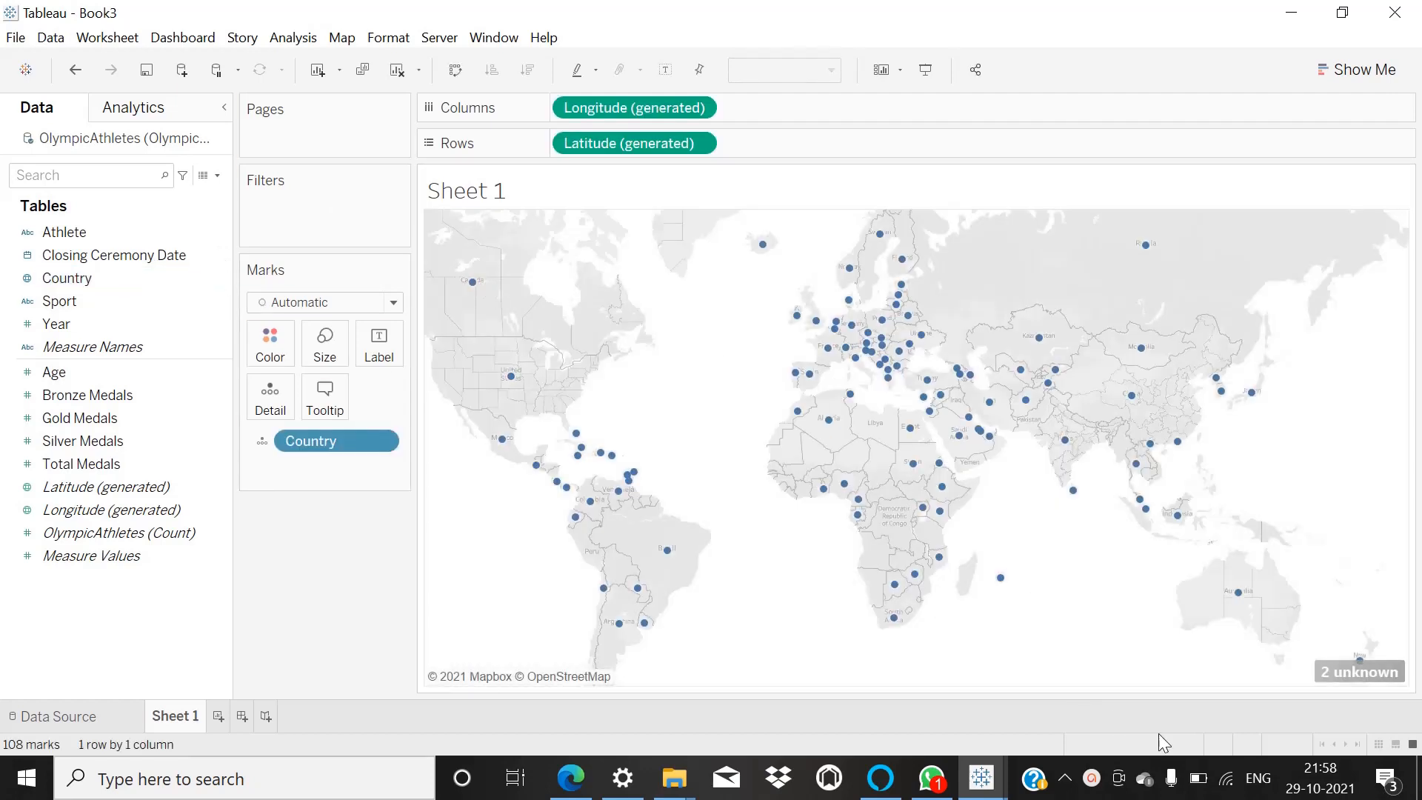
click(1092, 784)
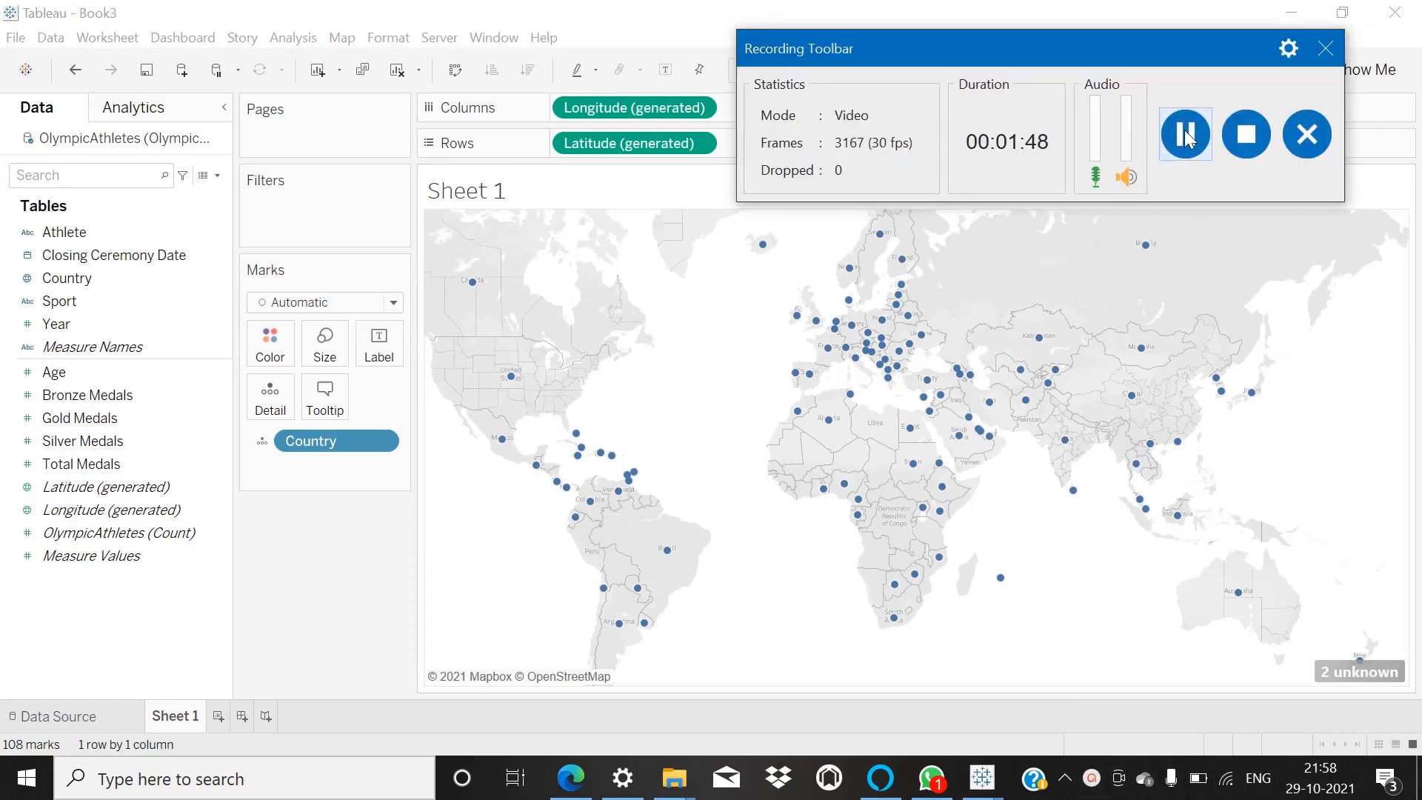
click(1184, 132)
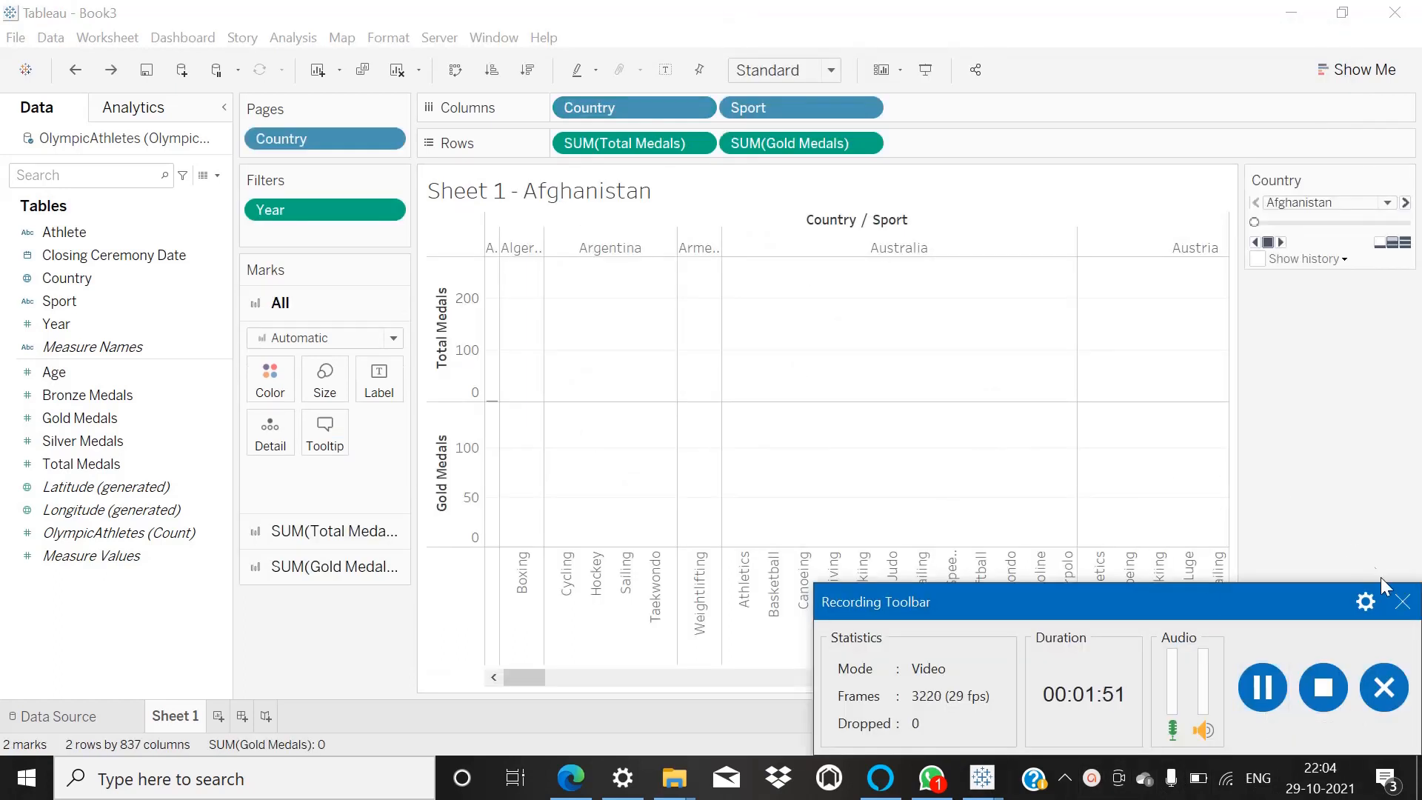
click(1402, 603)
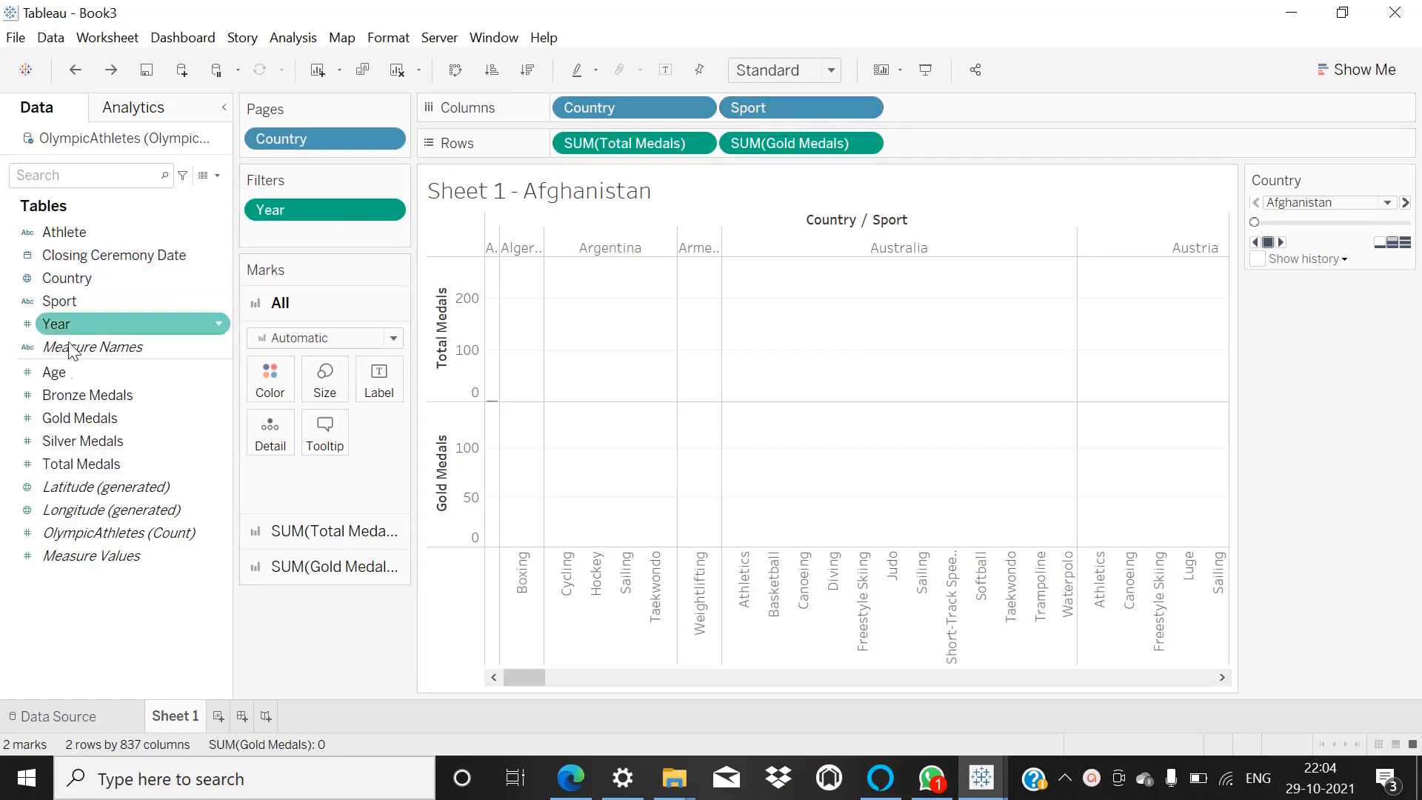
Convert the Sheet 1 view of total and gold medals by country and sport into pie charts with Show Me.
click(75, 443)
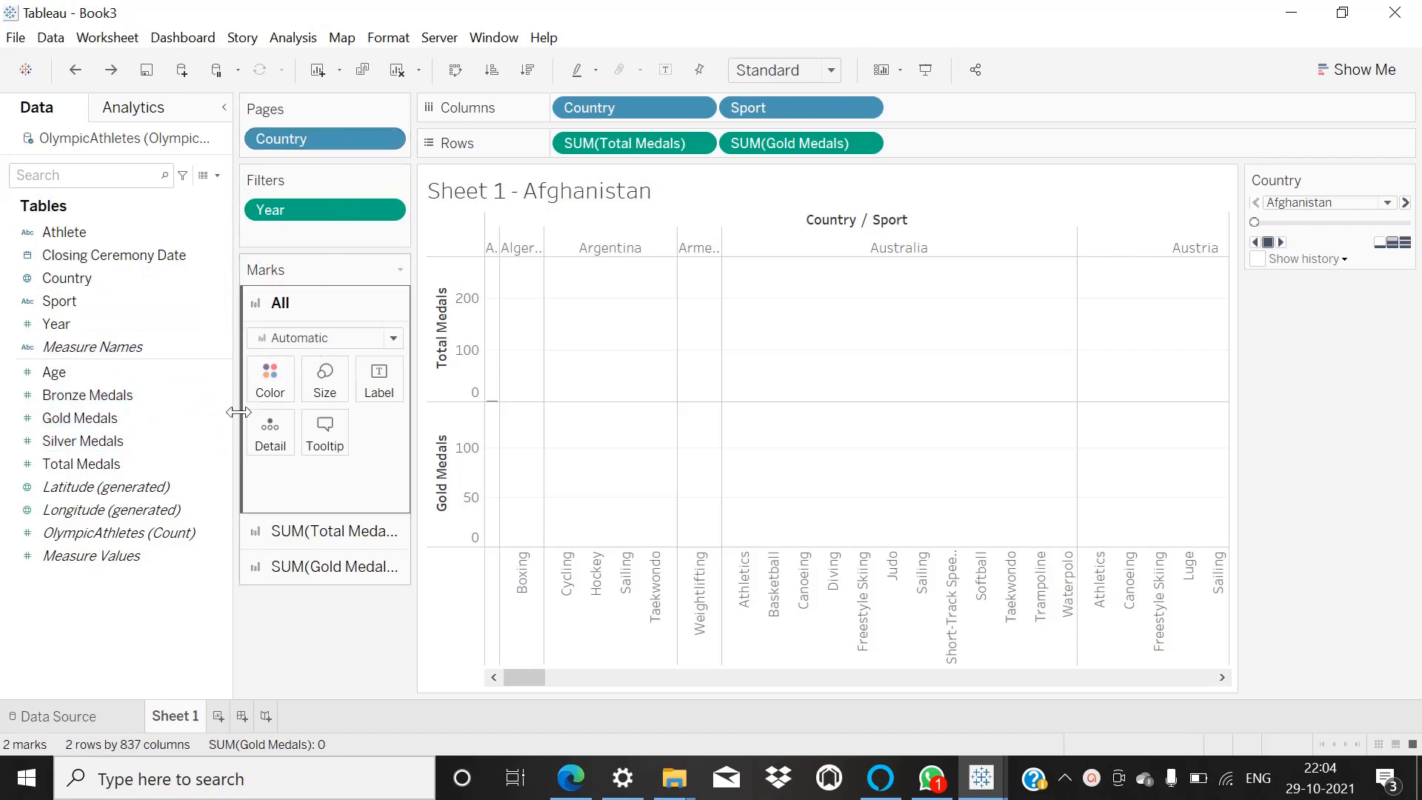
click(123, 443)
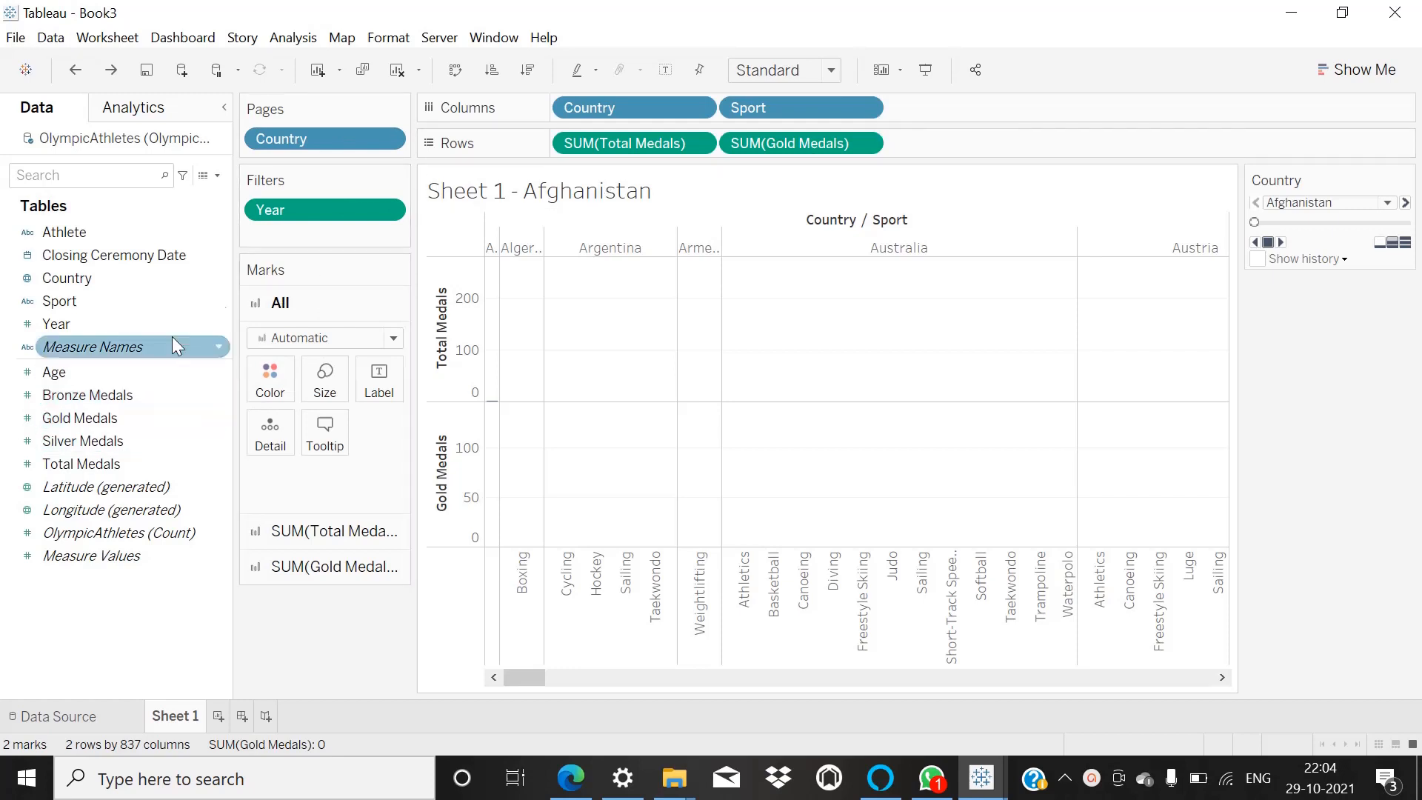
click(1333, 71)
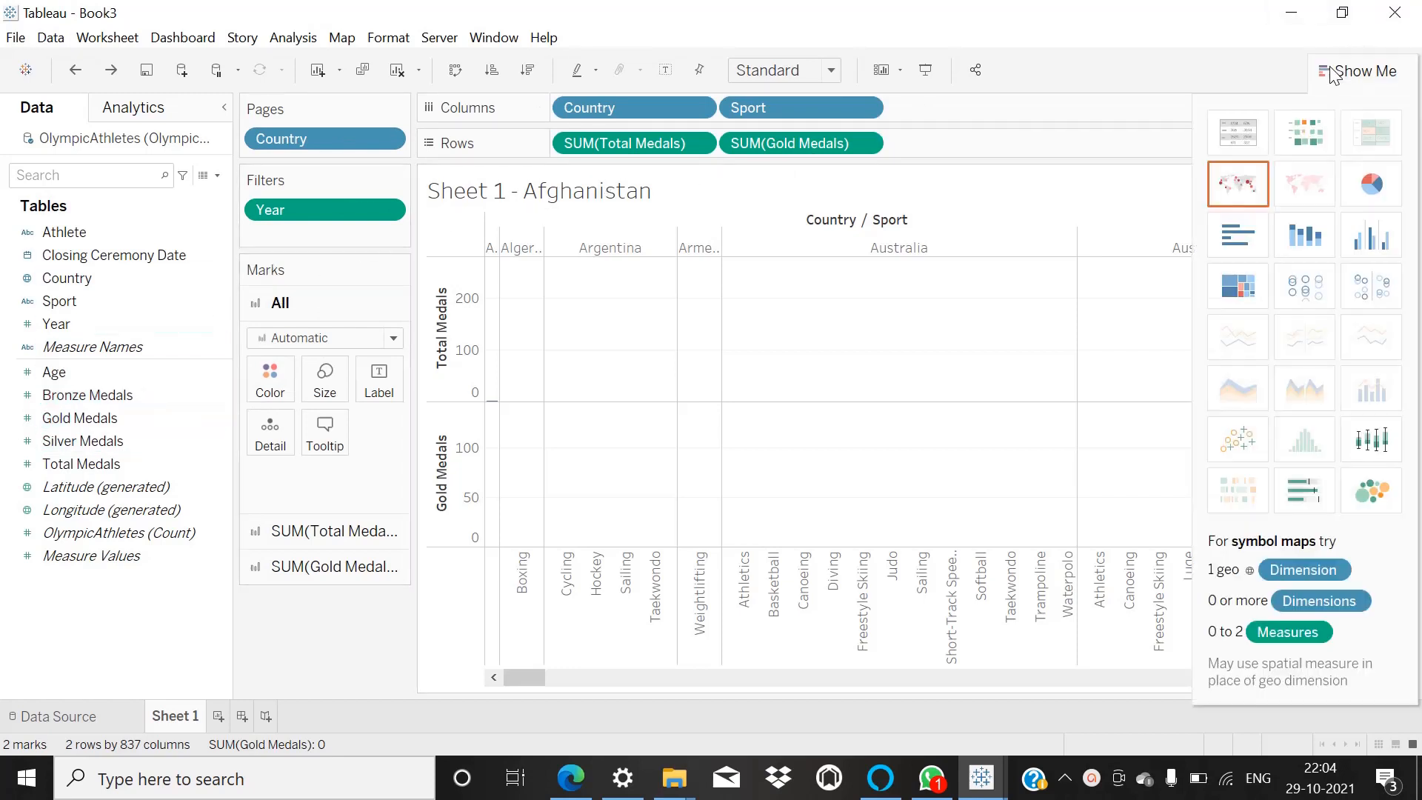
click(1371, 186)
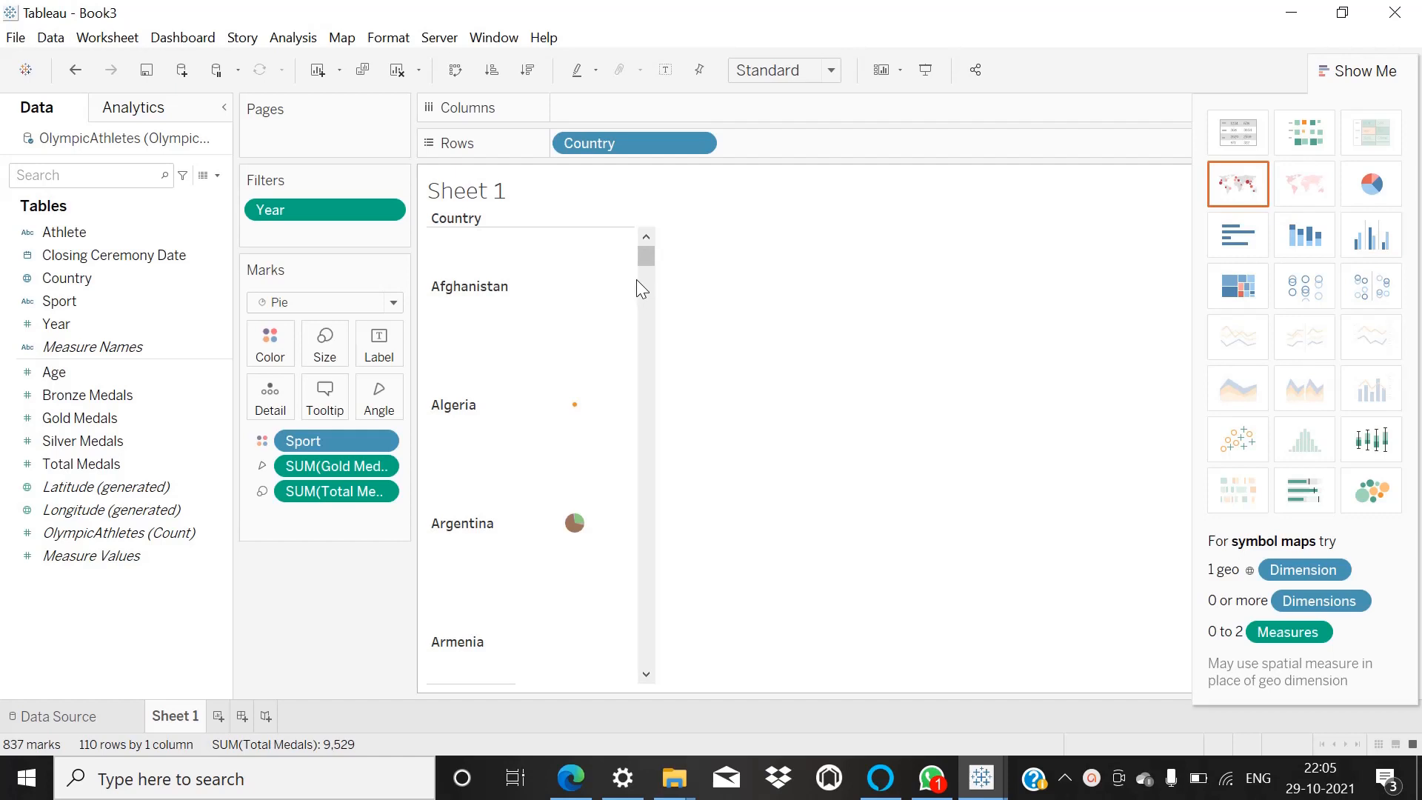
Widen the pie chart column beside the country names to give the pies more room.
scroll(598, 477, down, 3)
scroll(605, 481, down, 2)
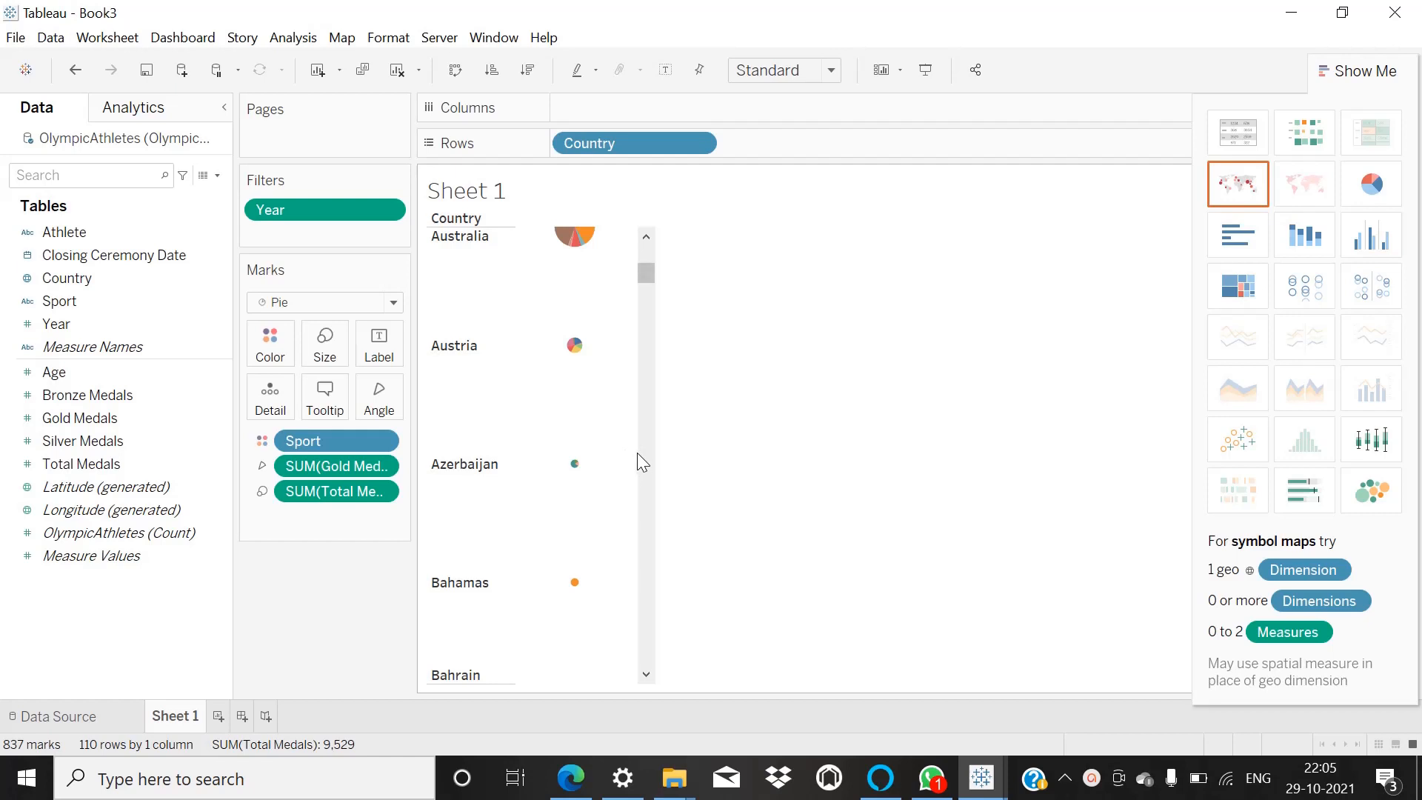
scroll(548, 455, down, 1)
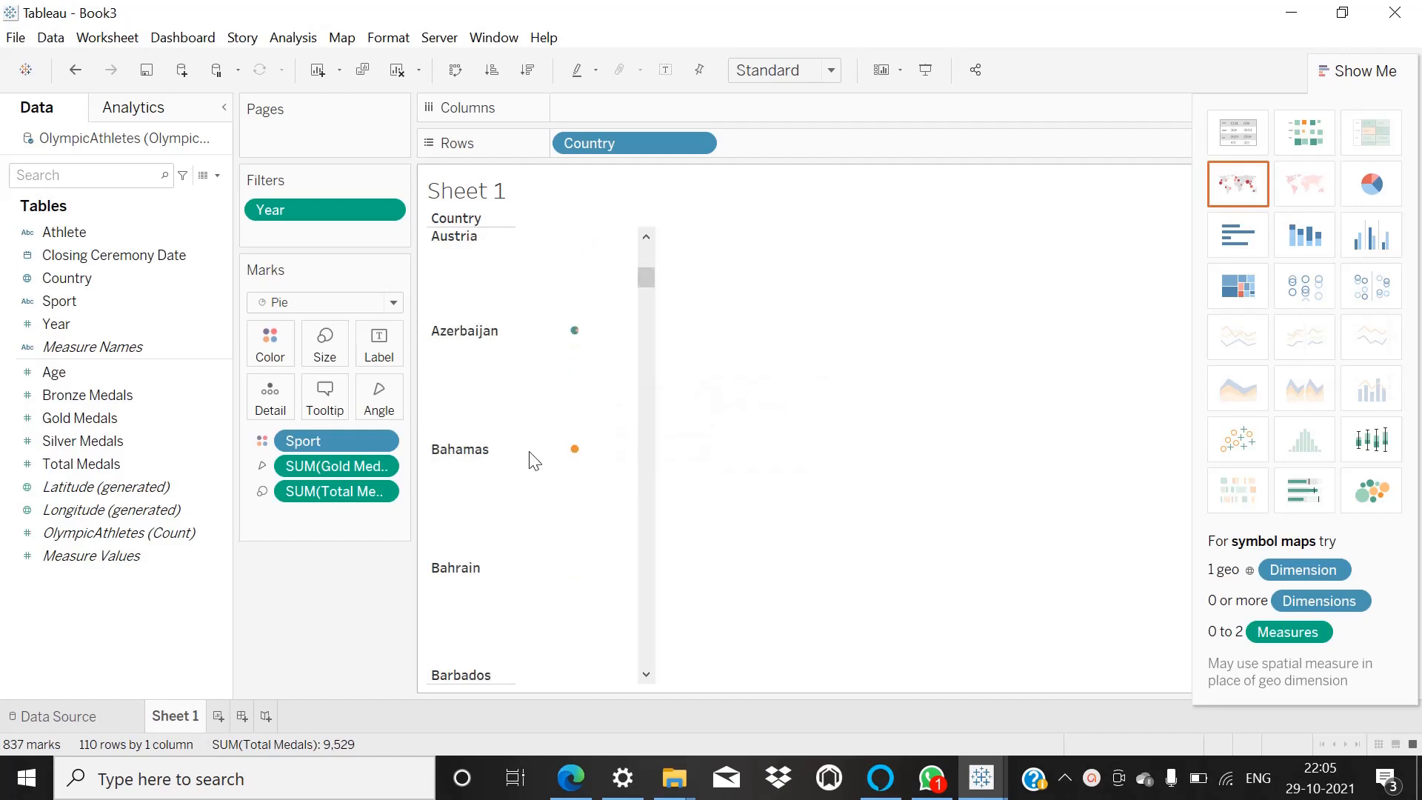
scroll(533, 460, down, 2)
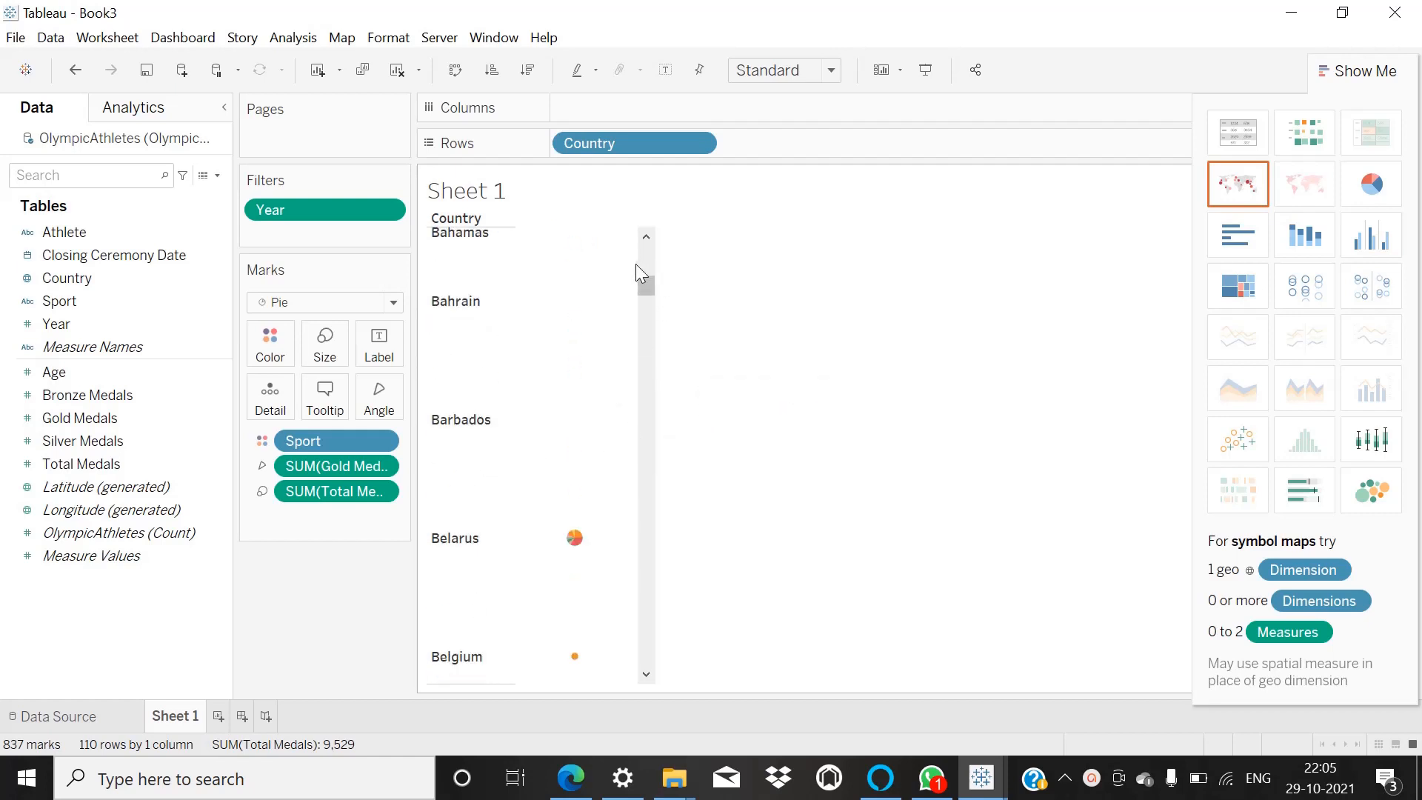
drag(634, 264, 974, 274)
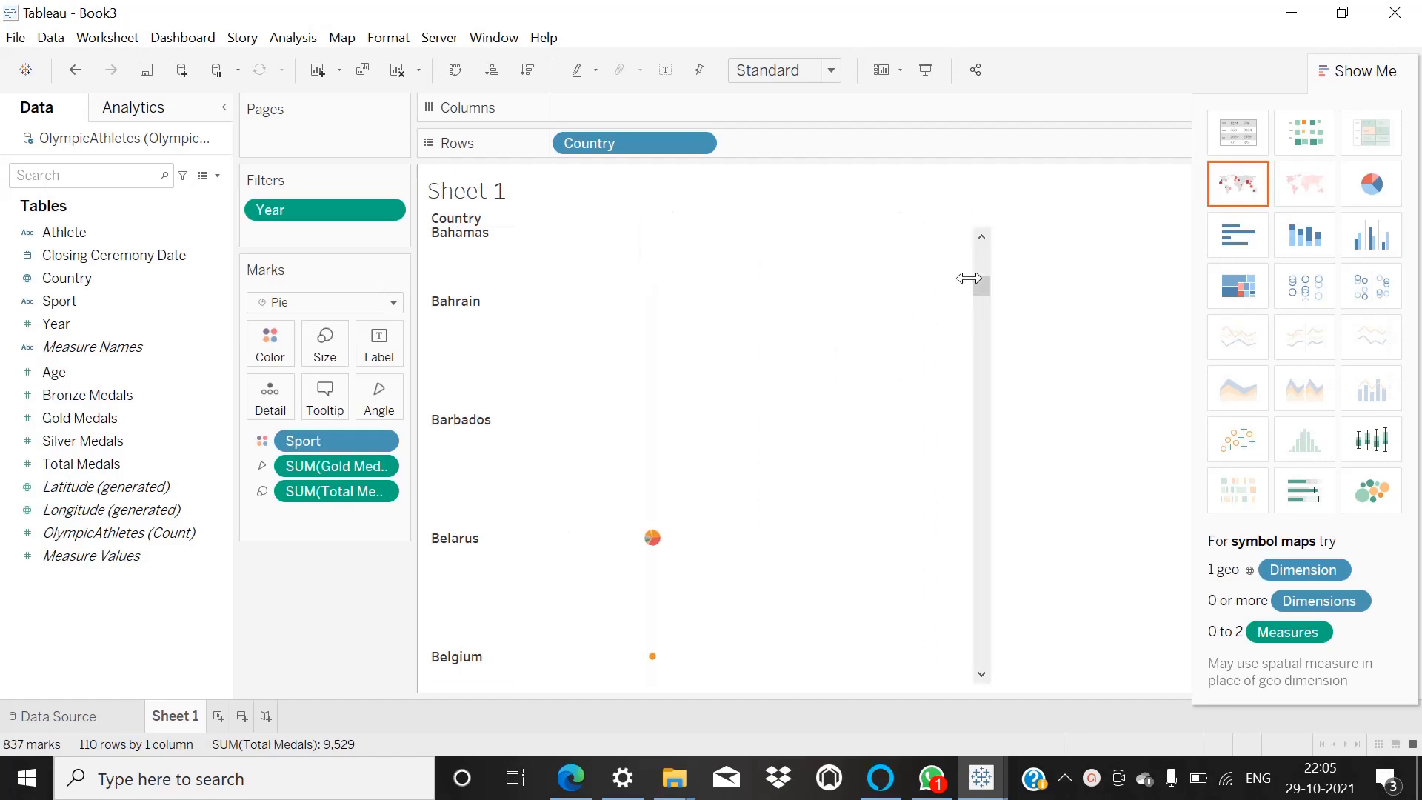
Enlarge the pie marks slightly with the mark size setting and review the pies country by country.
click(327, 337)
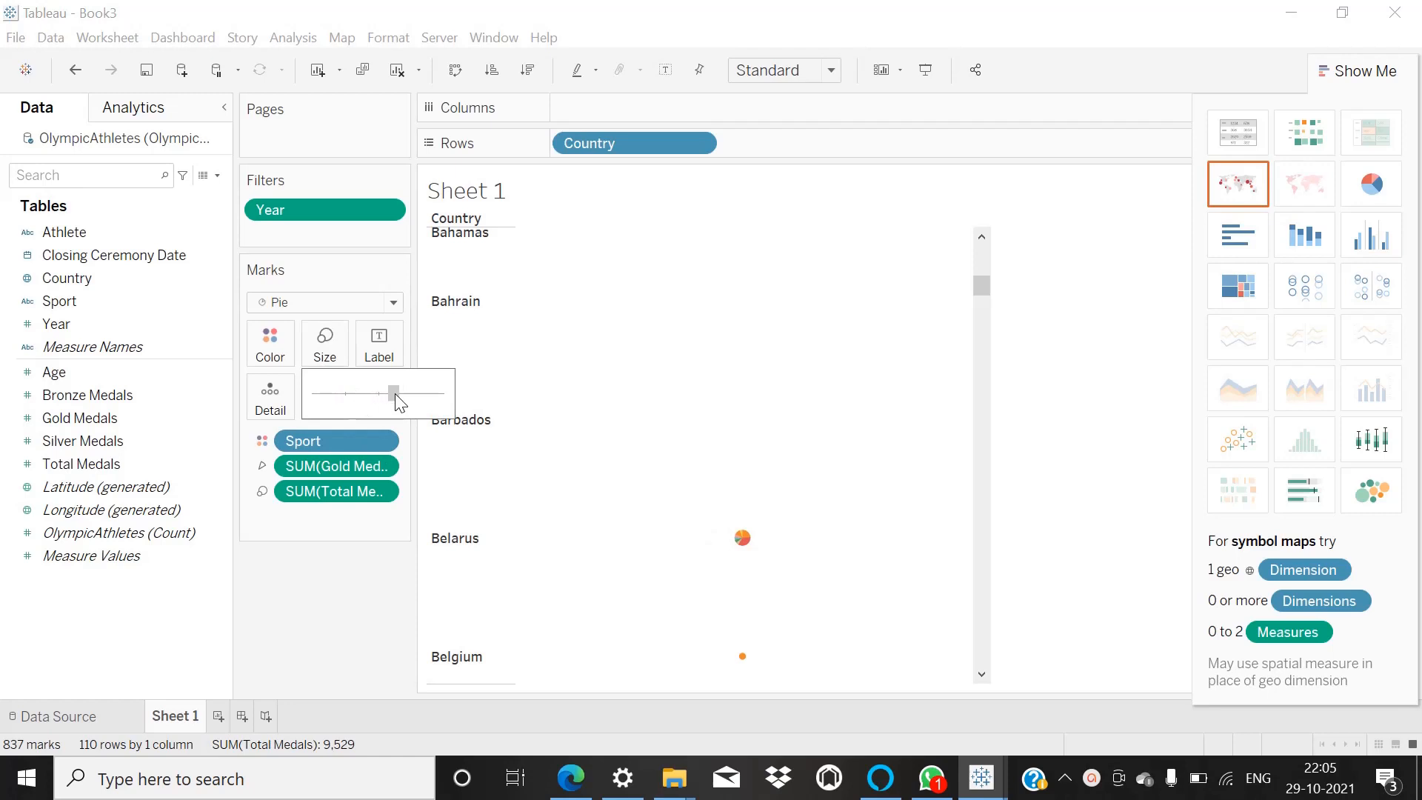
drag(395, 394, 399, 394)
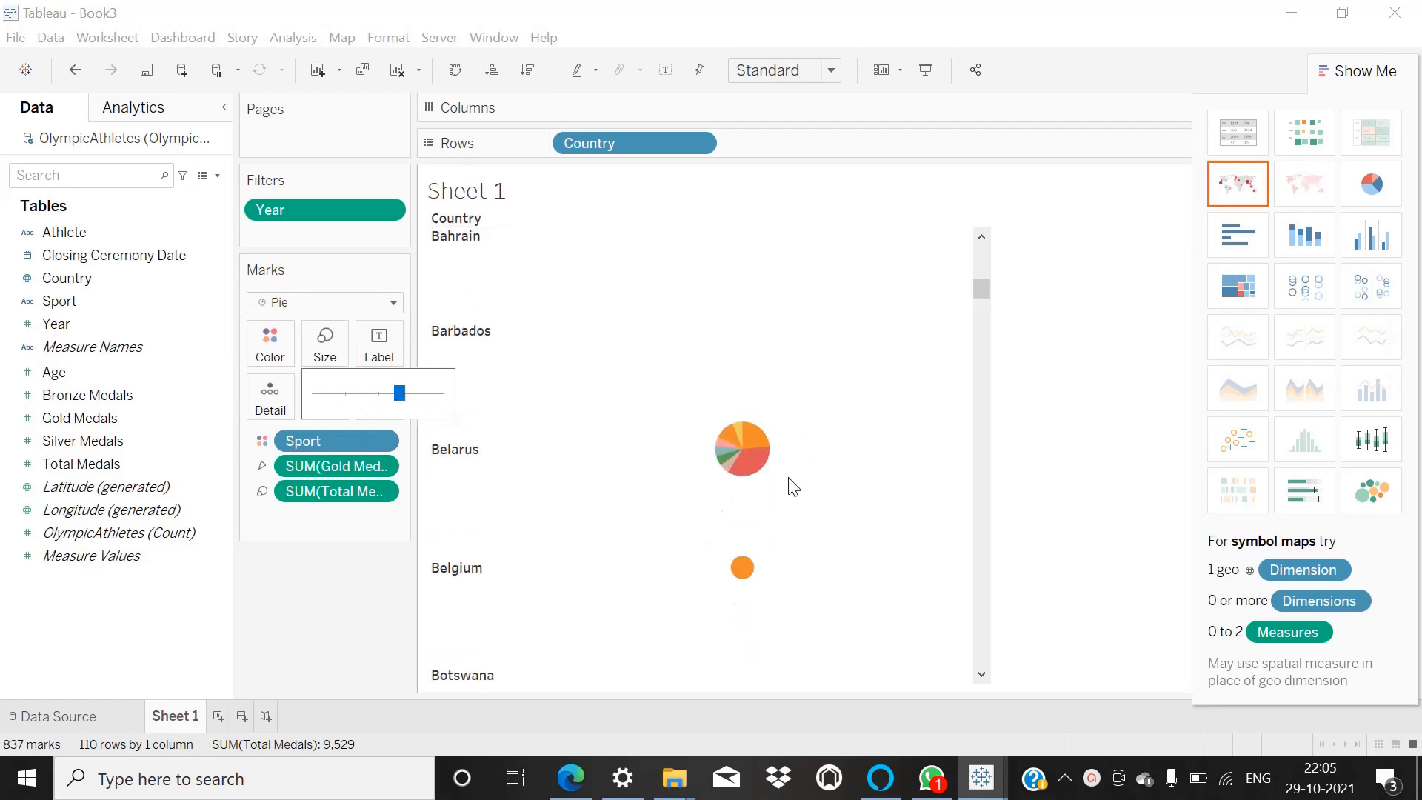
scroll(792, 486, down, 3)
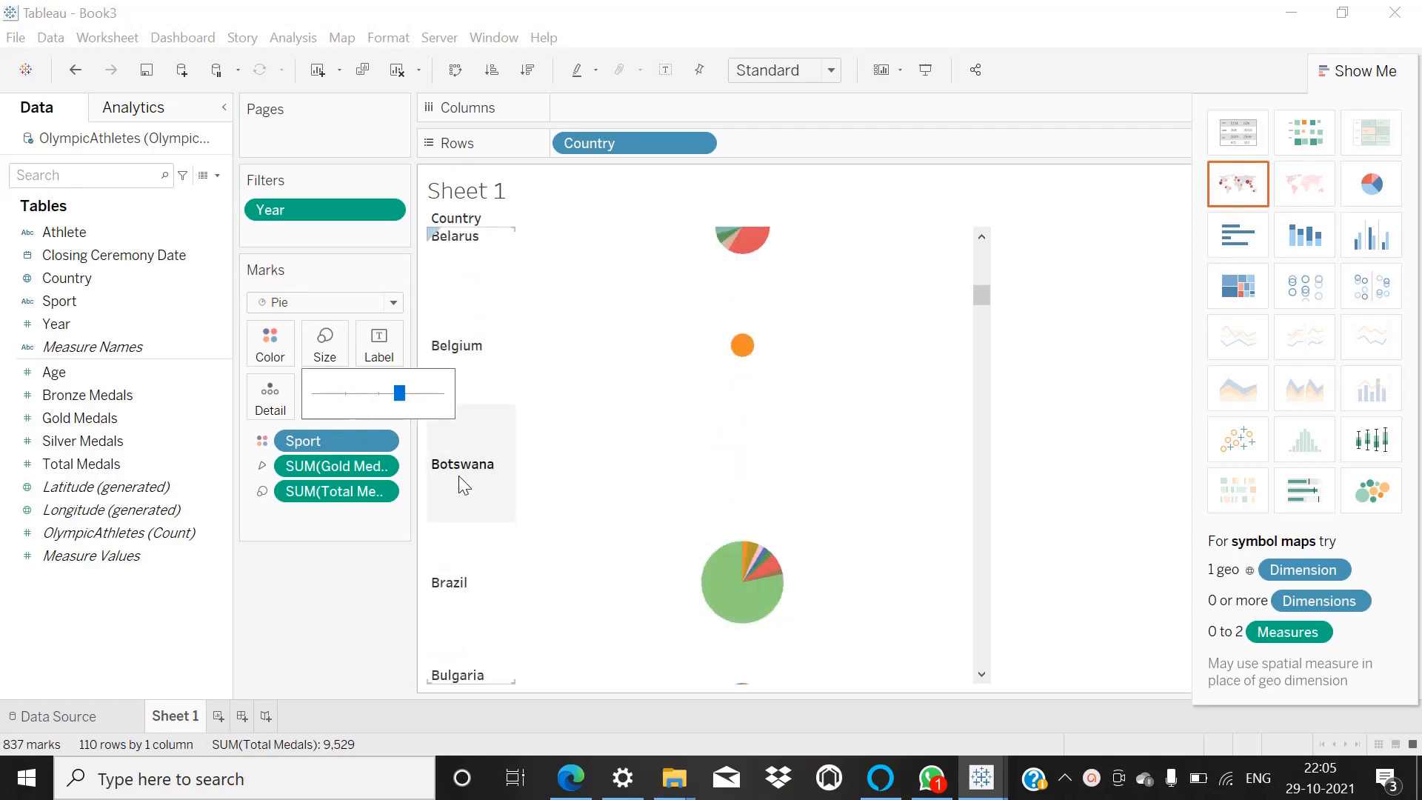
click(370, 566)
scroll(886, 389, down, 2)
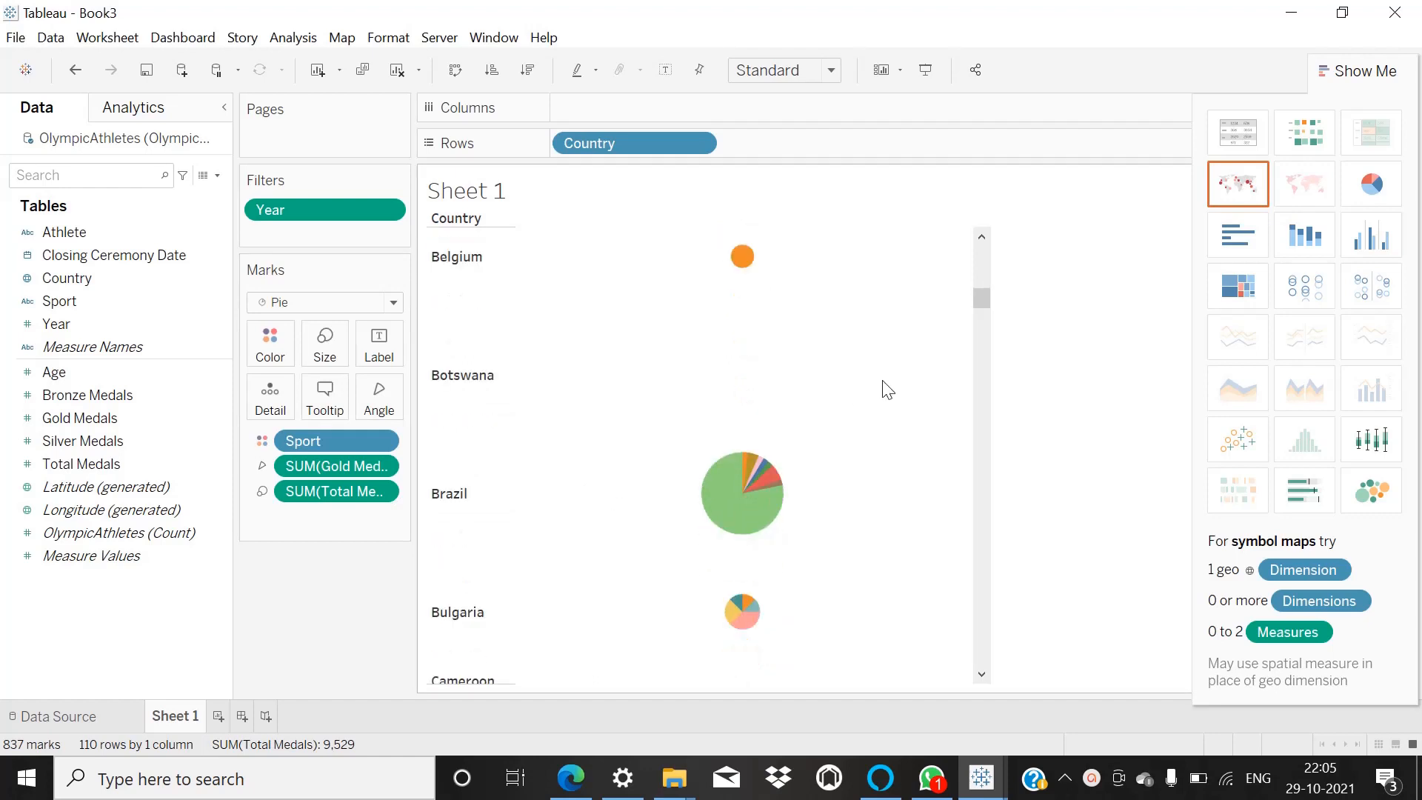
scroll(886, 389, down, 9)
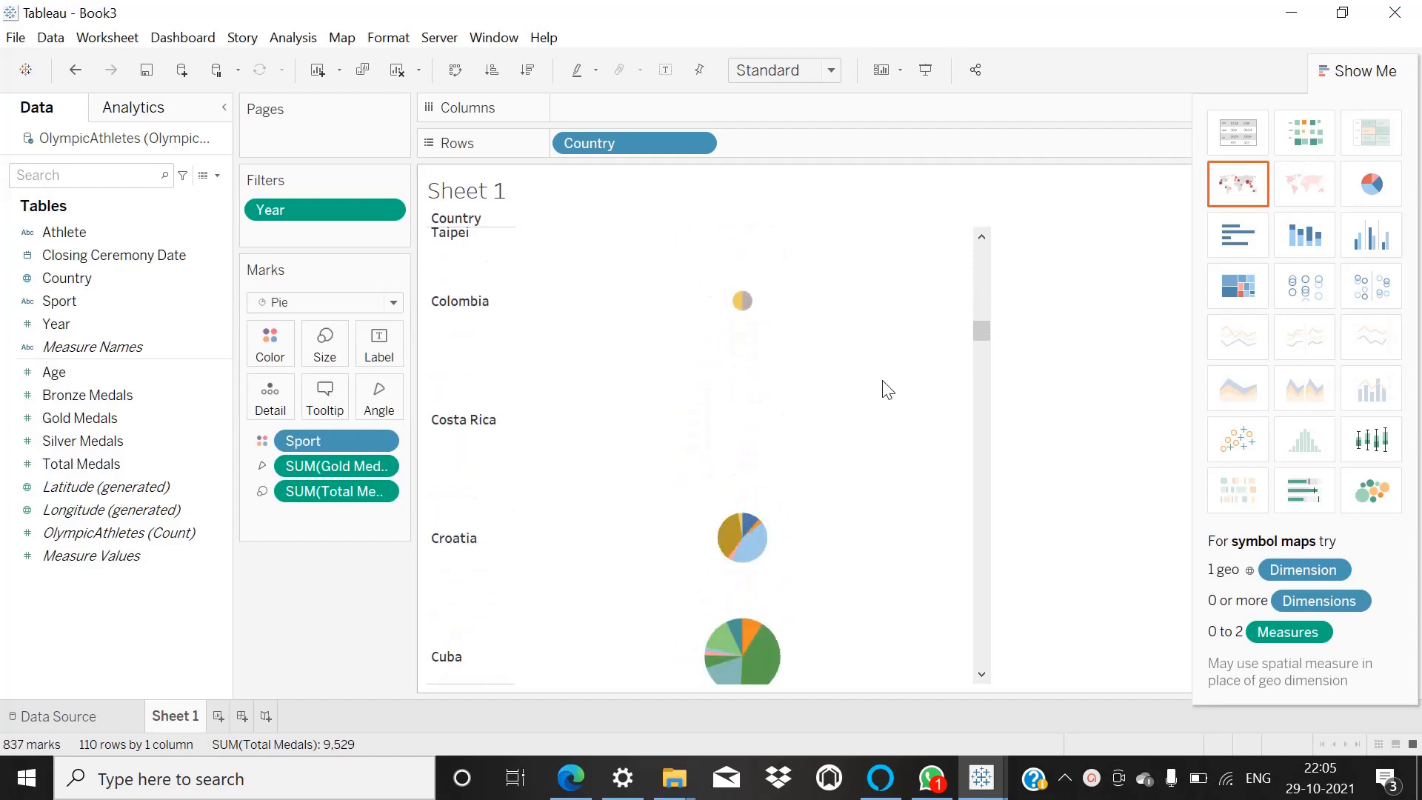
scroll(886, 389, down, 16)
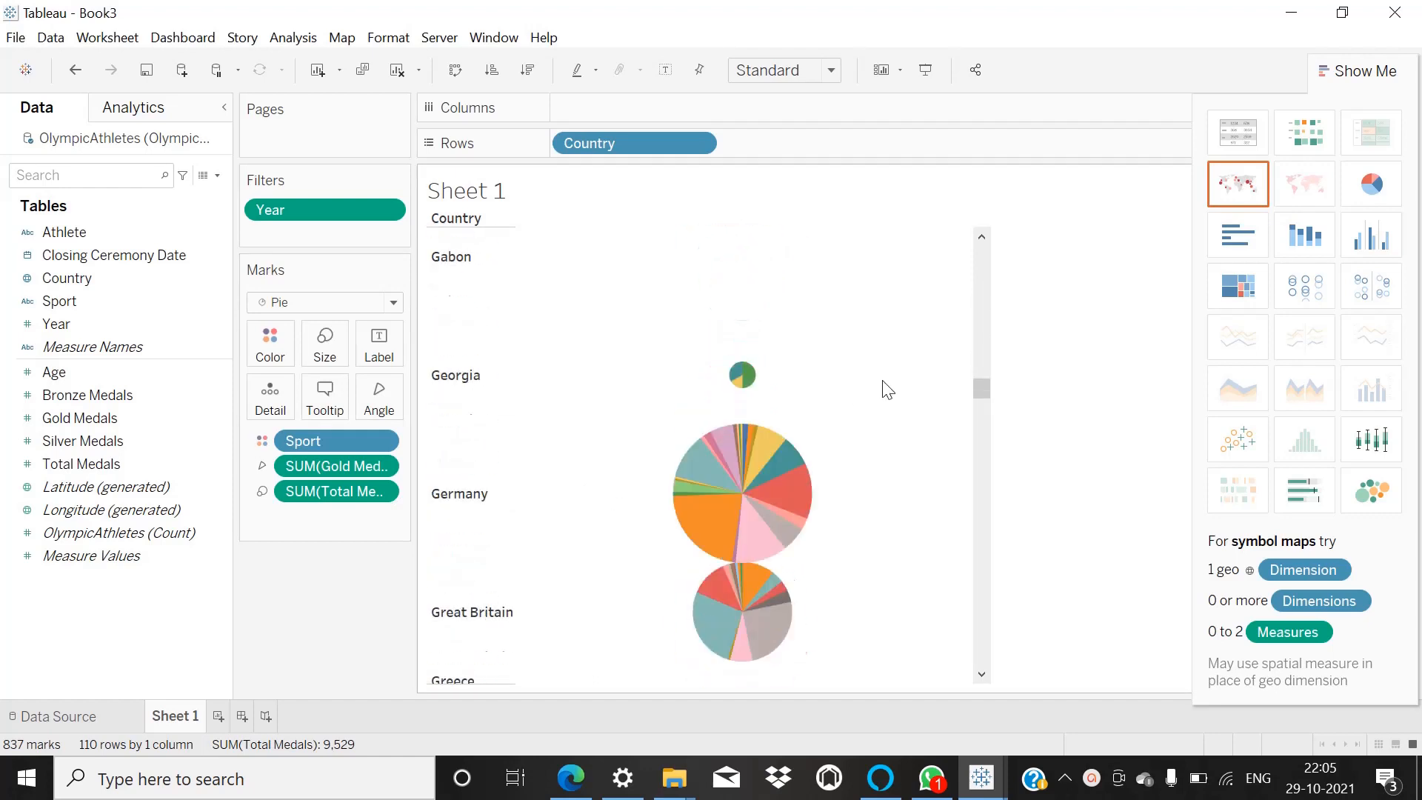
Review the remaining country pies, and convert the view to packed bubbles with Show Me.
scroll(887, 389, down, 14)
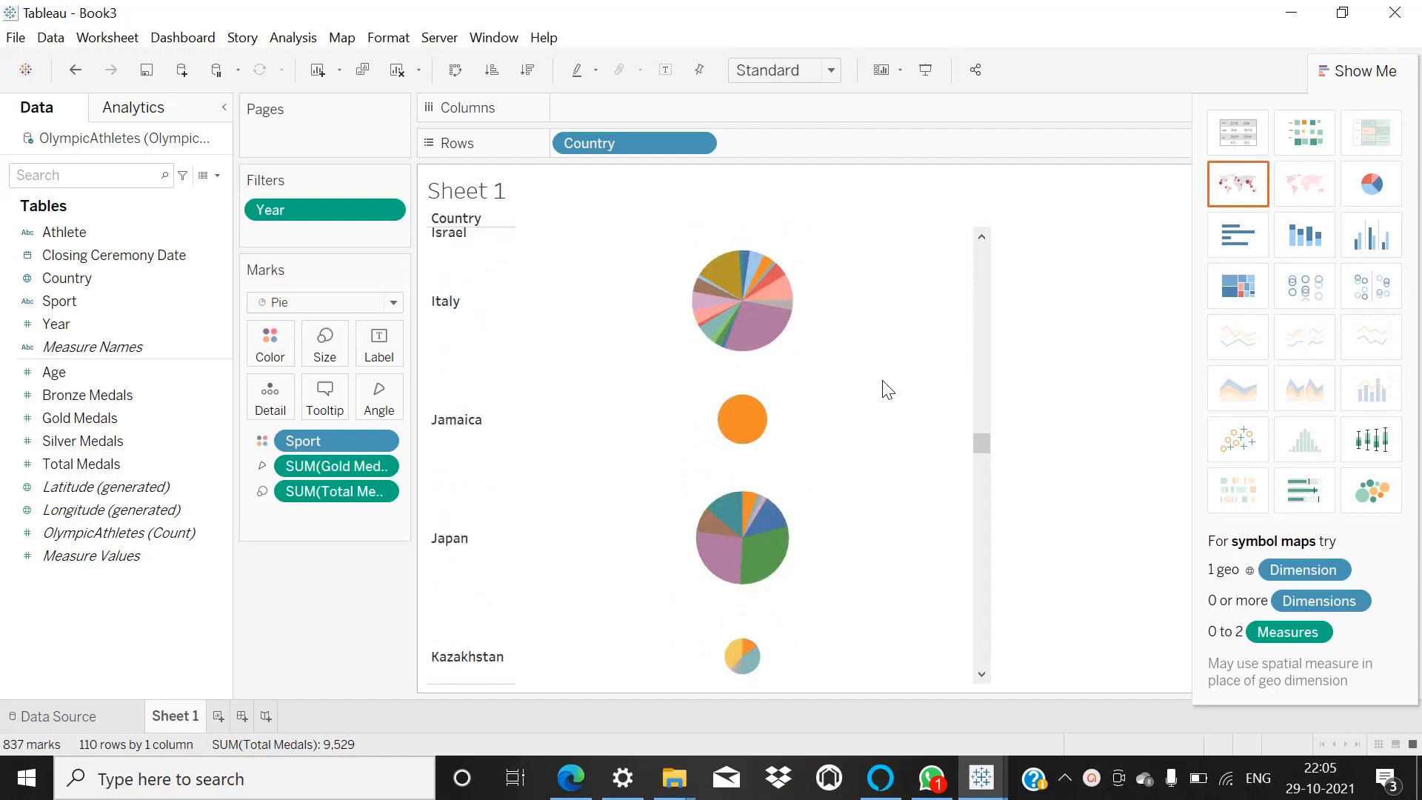
scroll(887, 389, down, 5)
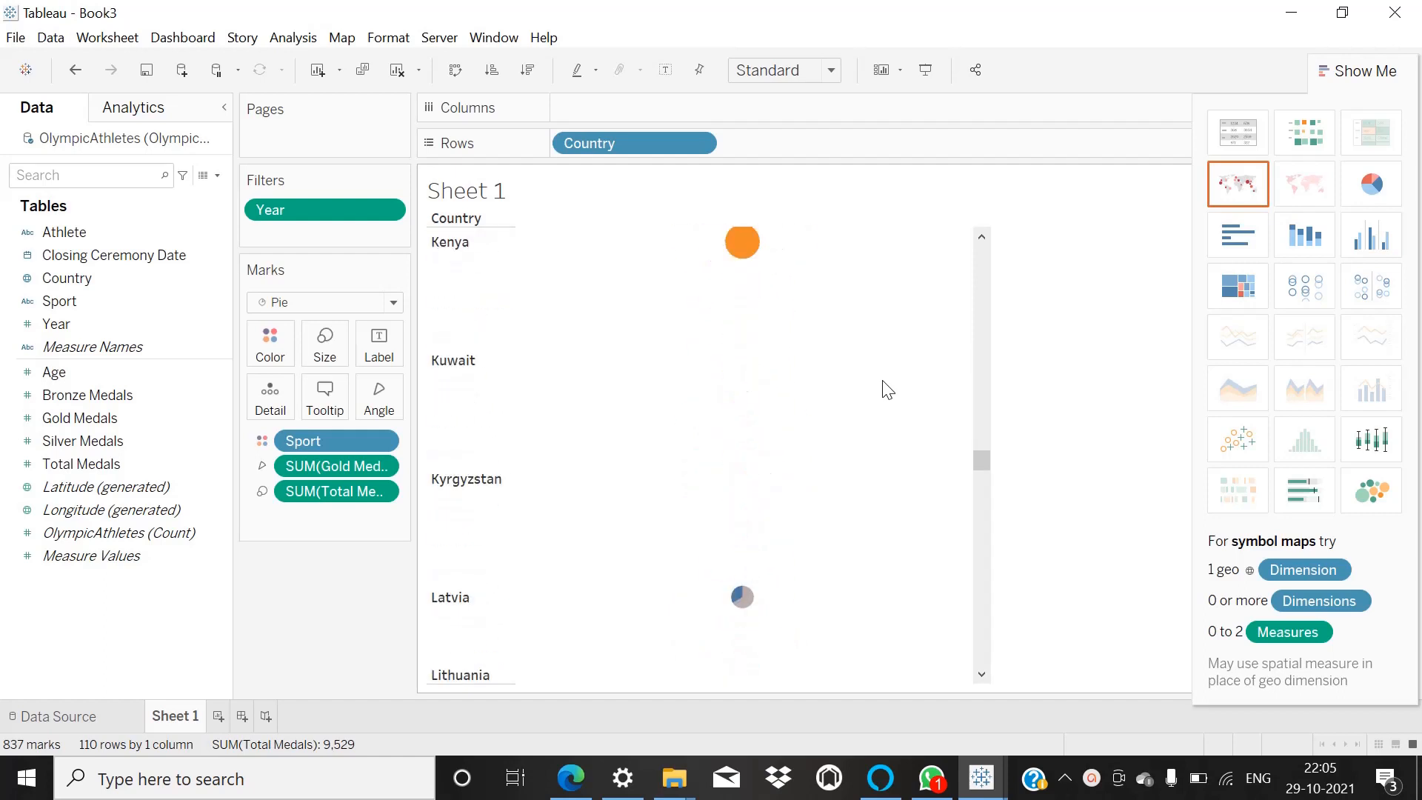
scroll(886, 389, down, 5)
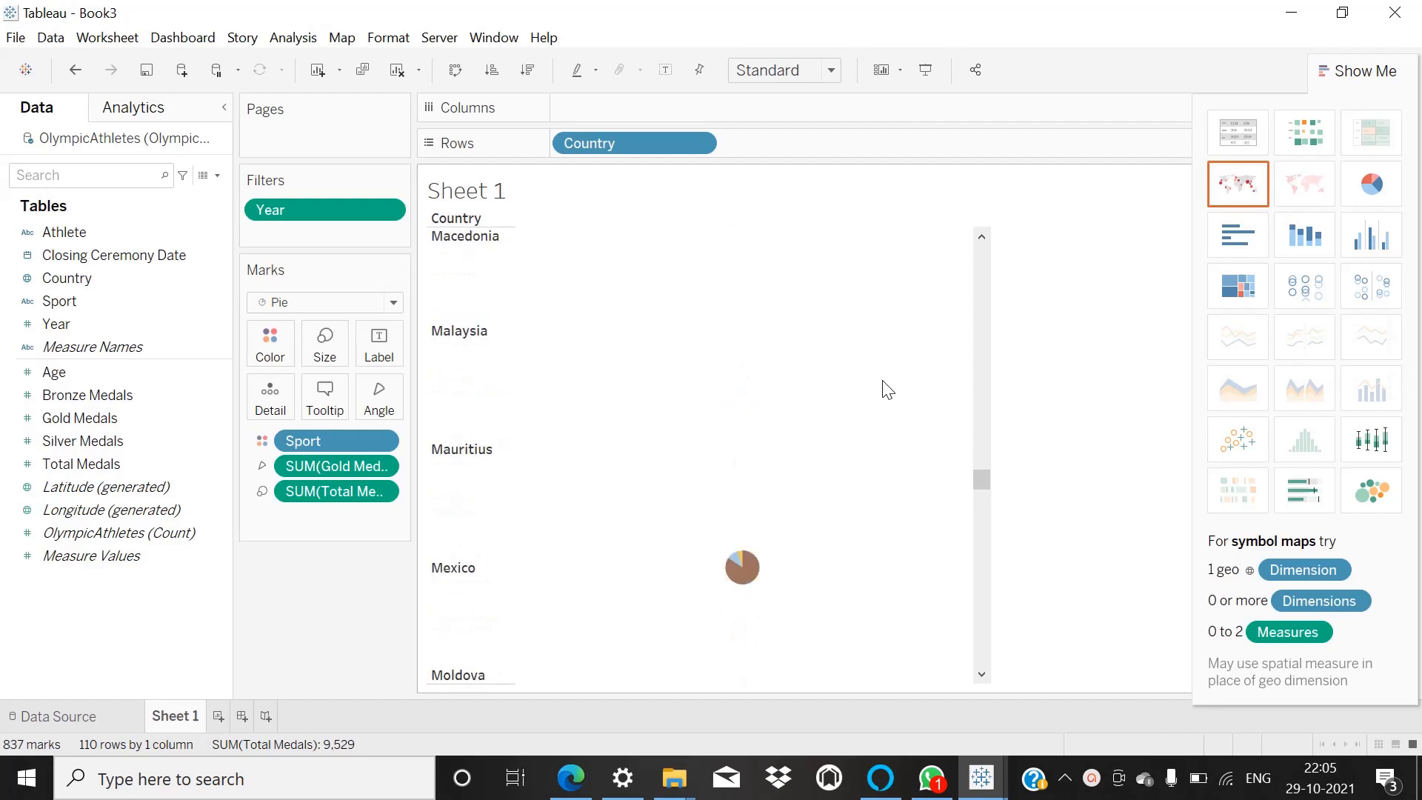
scroll(898, 495, up, 20)
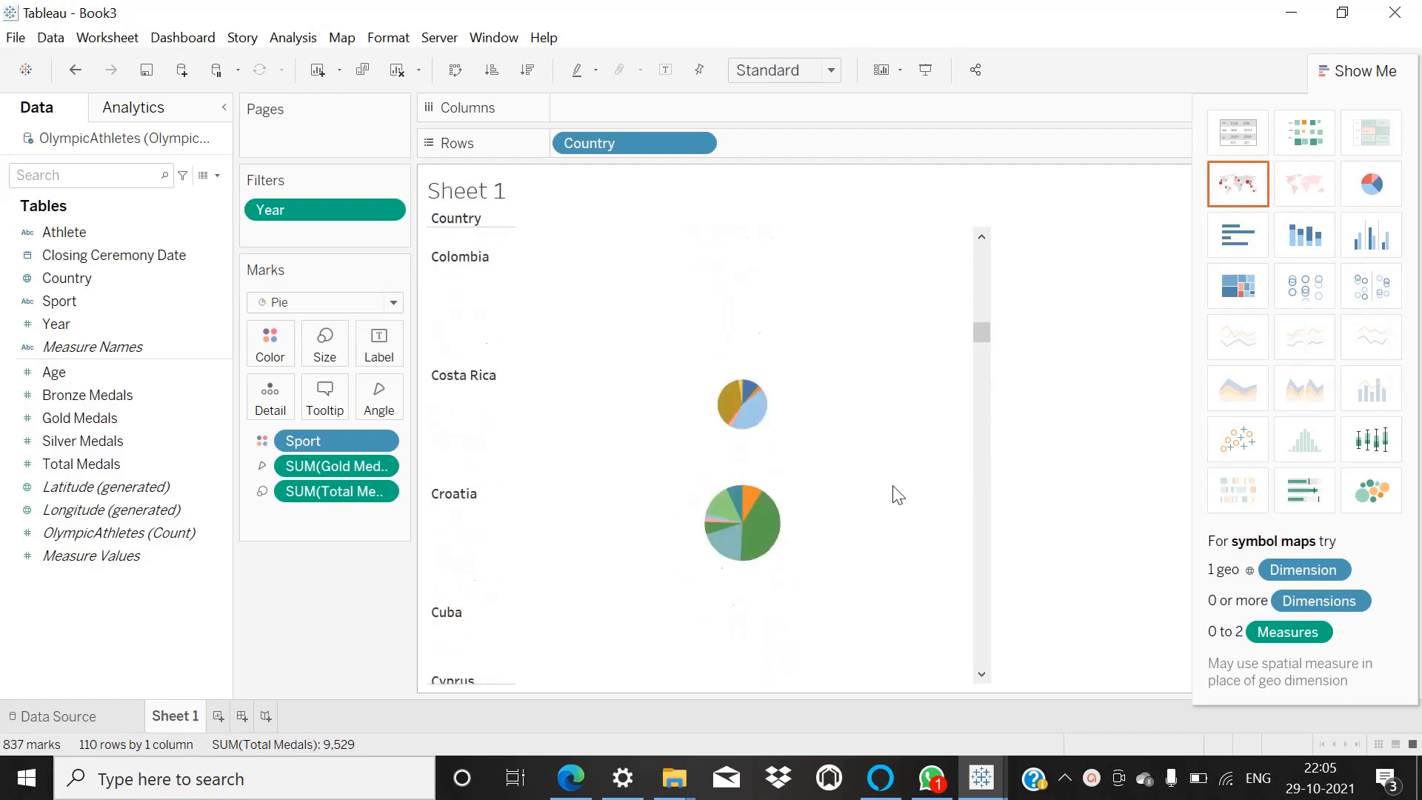
scroll(898, 495, up, 5)
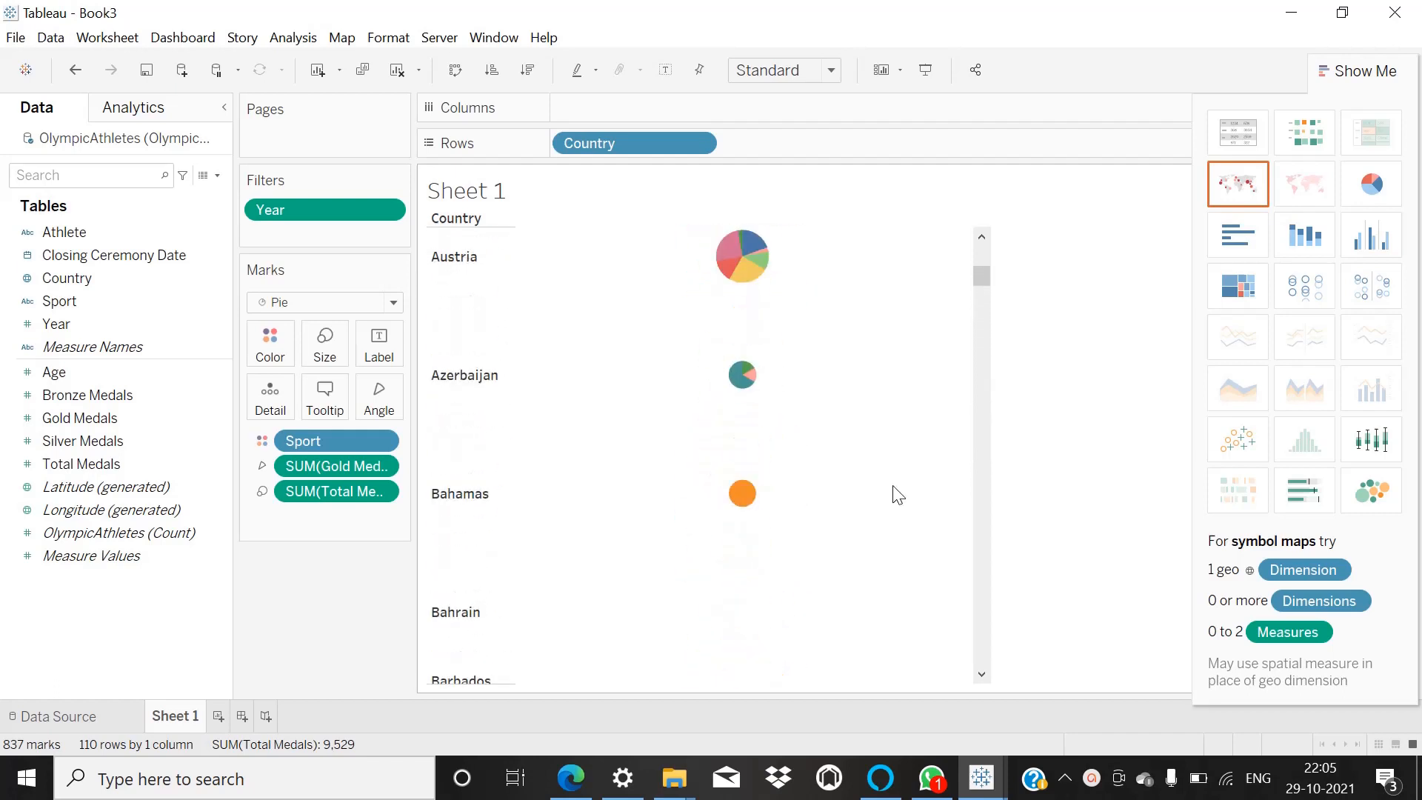
click(1370, 502)
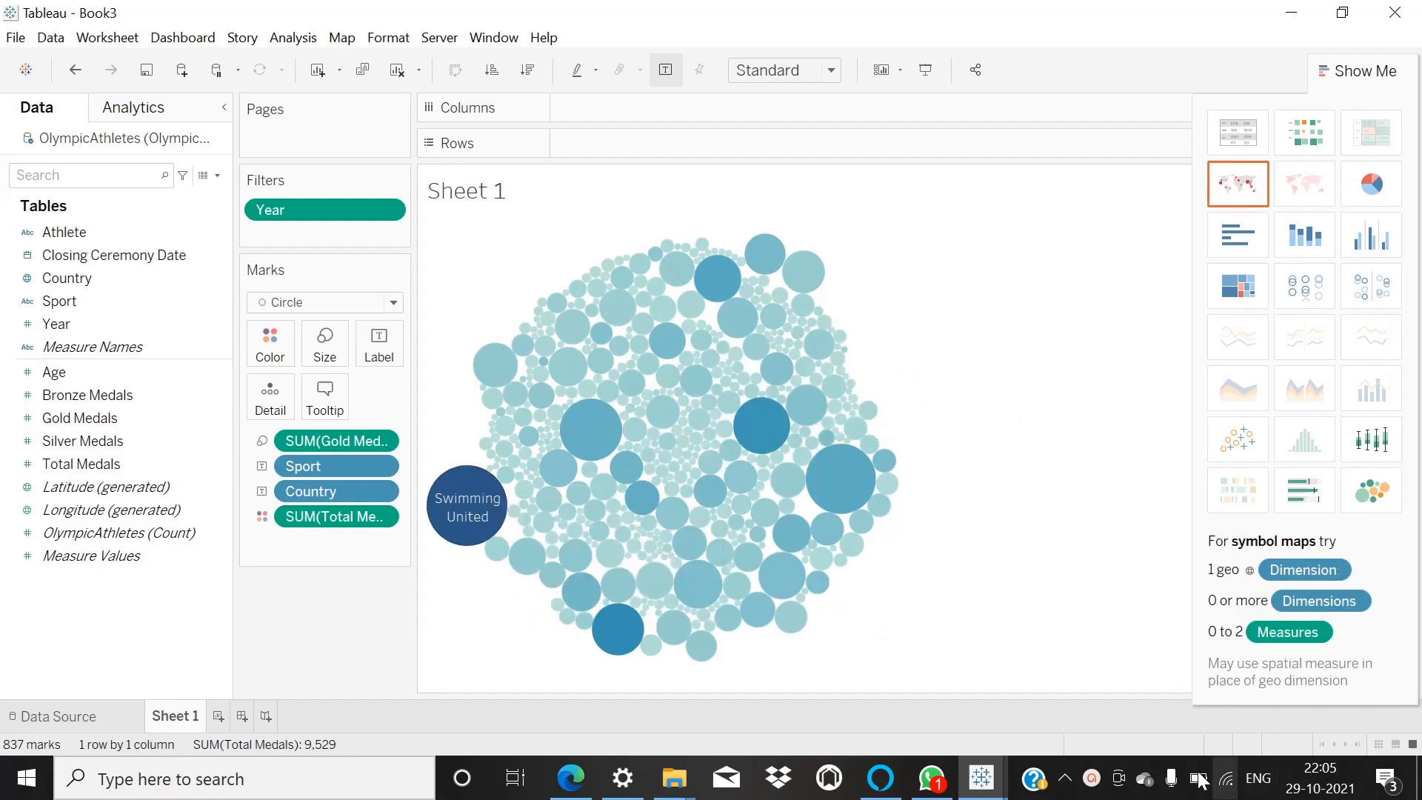
click(1093, 779)
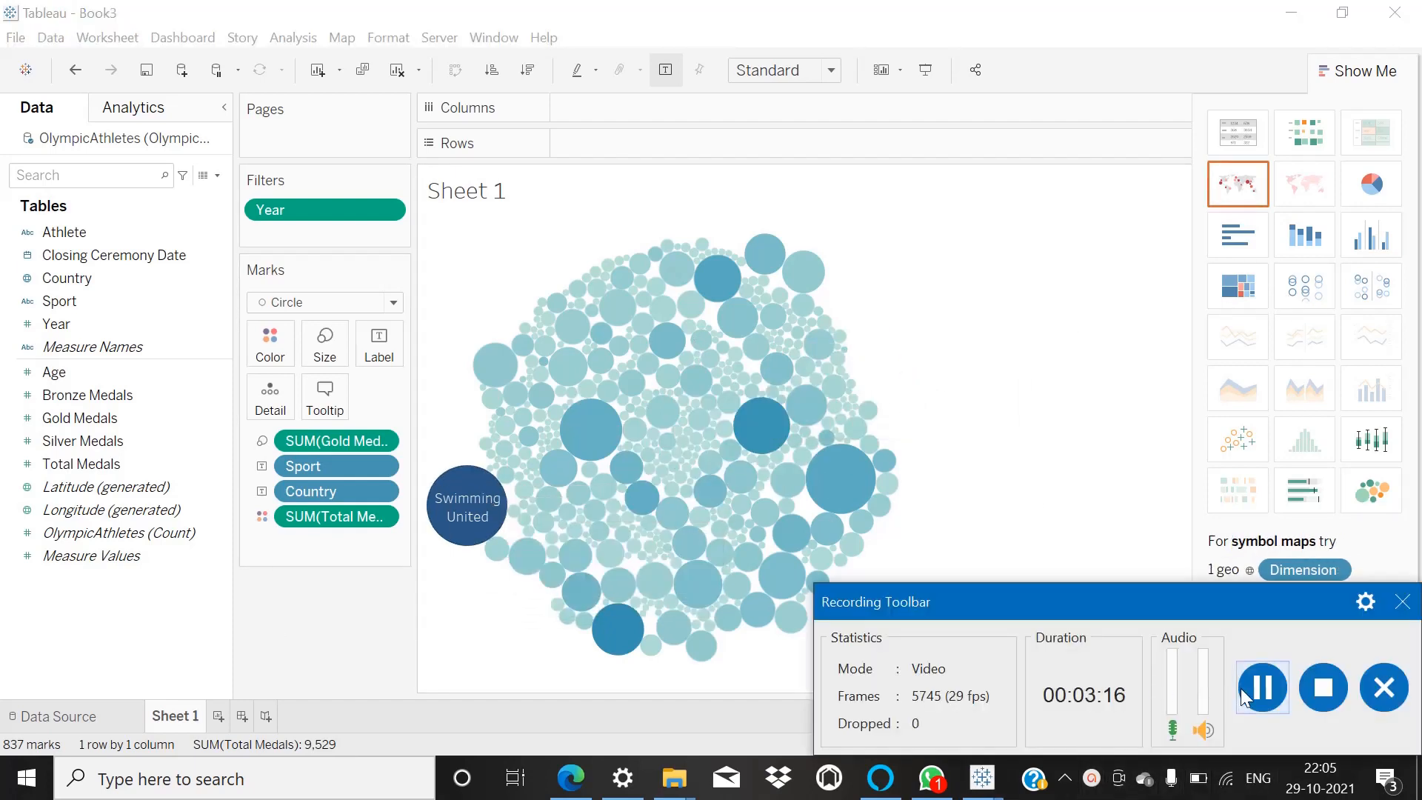
click(1265, 691)
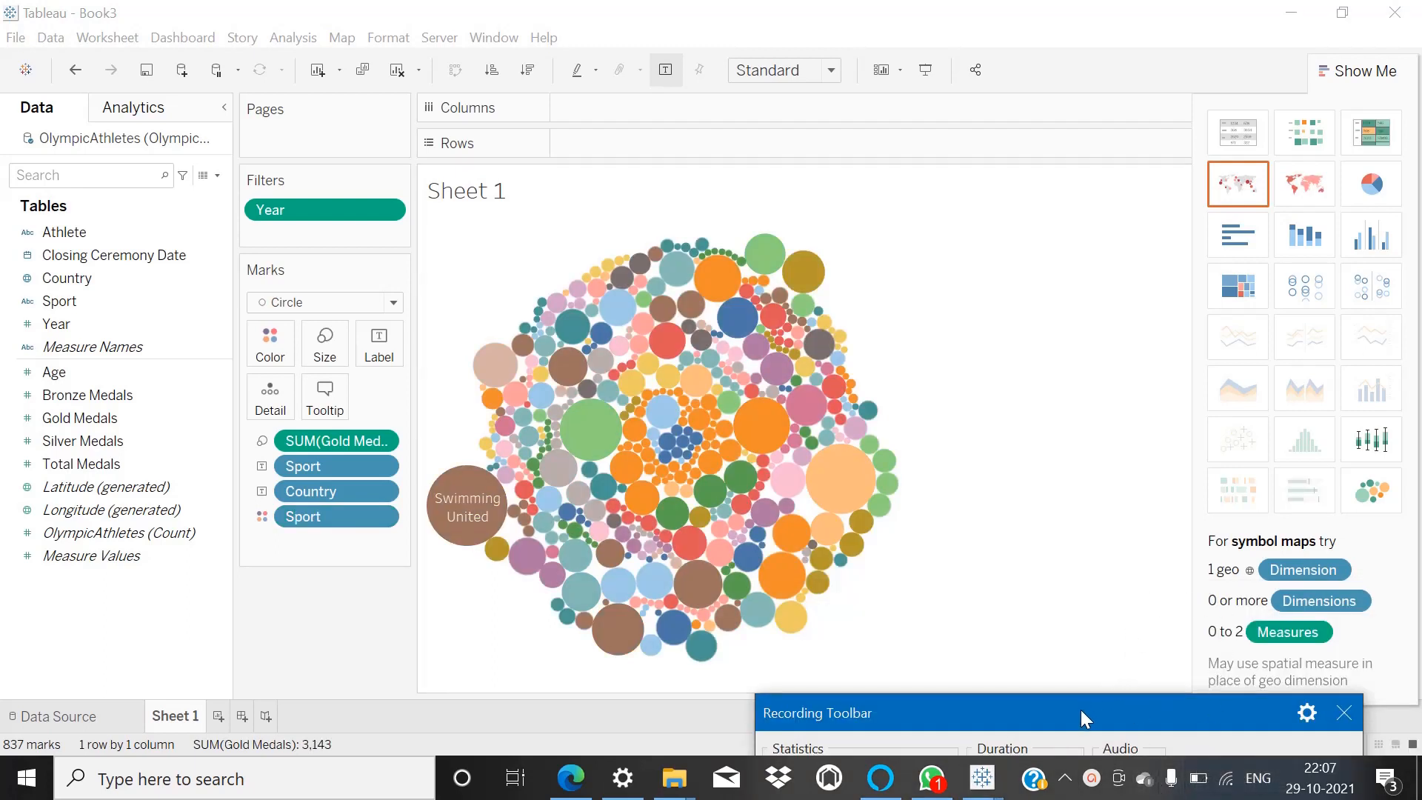
mouse_move(1081, 711)
mouse_down()
mouse_move(1109, 650)
mouse_move(1086, 636)
mouse_move(1089, 706)
mouse_up()
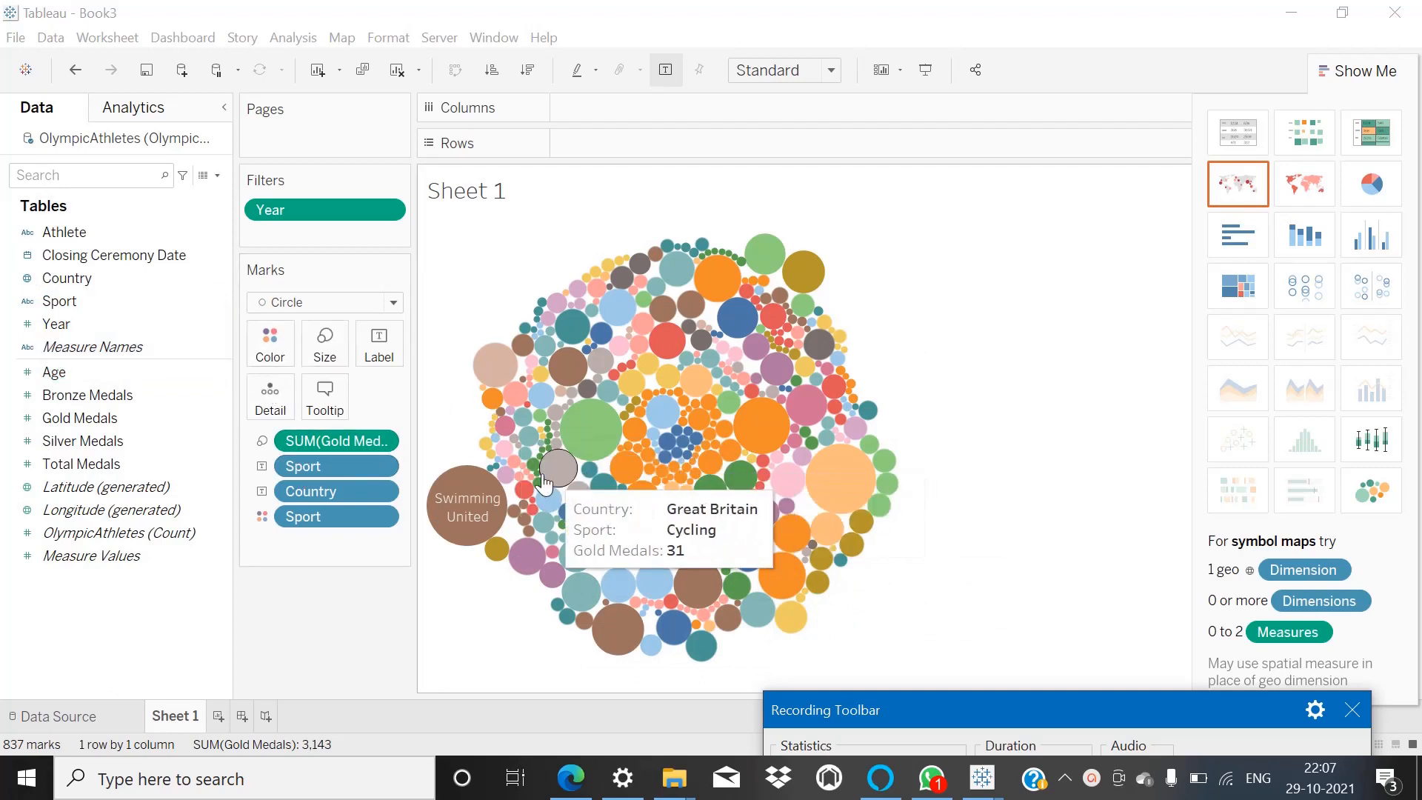
Try to page the packed bubble chart by Year and by Country.
click(80, 229)
click(46, 325)
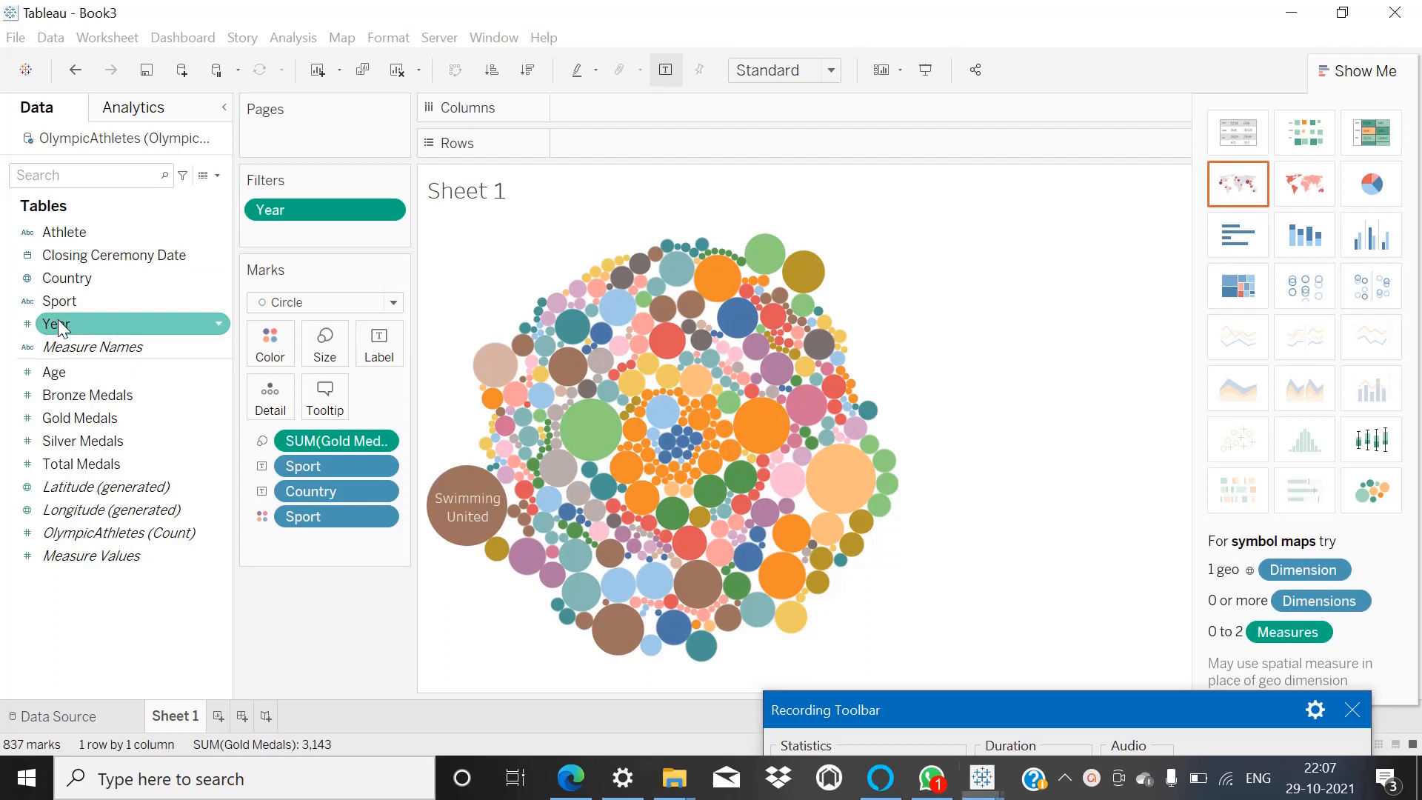
drag(59, 328, 266, 123)
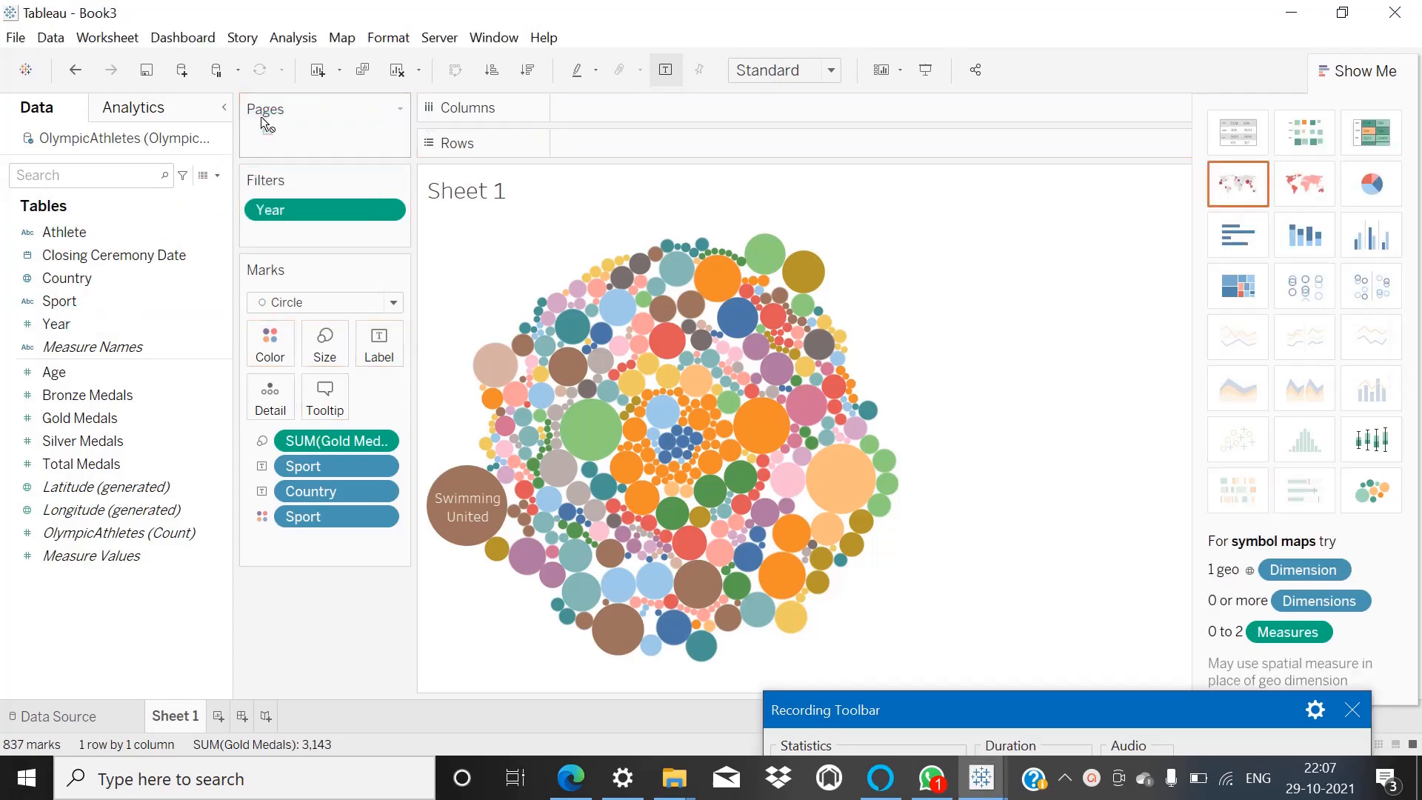
click(101, 320)
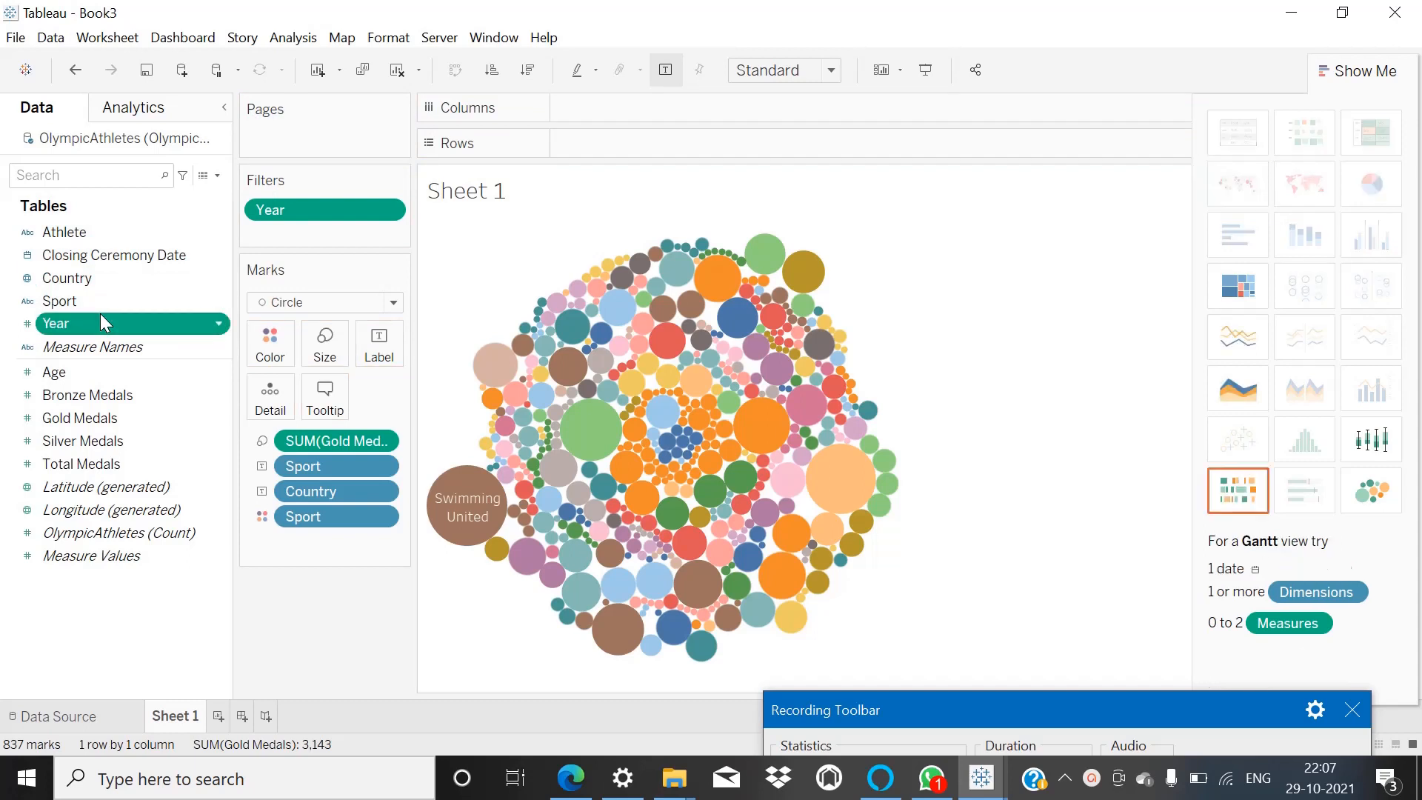
drag(101, 320, 305, 117)
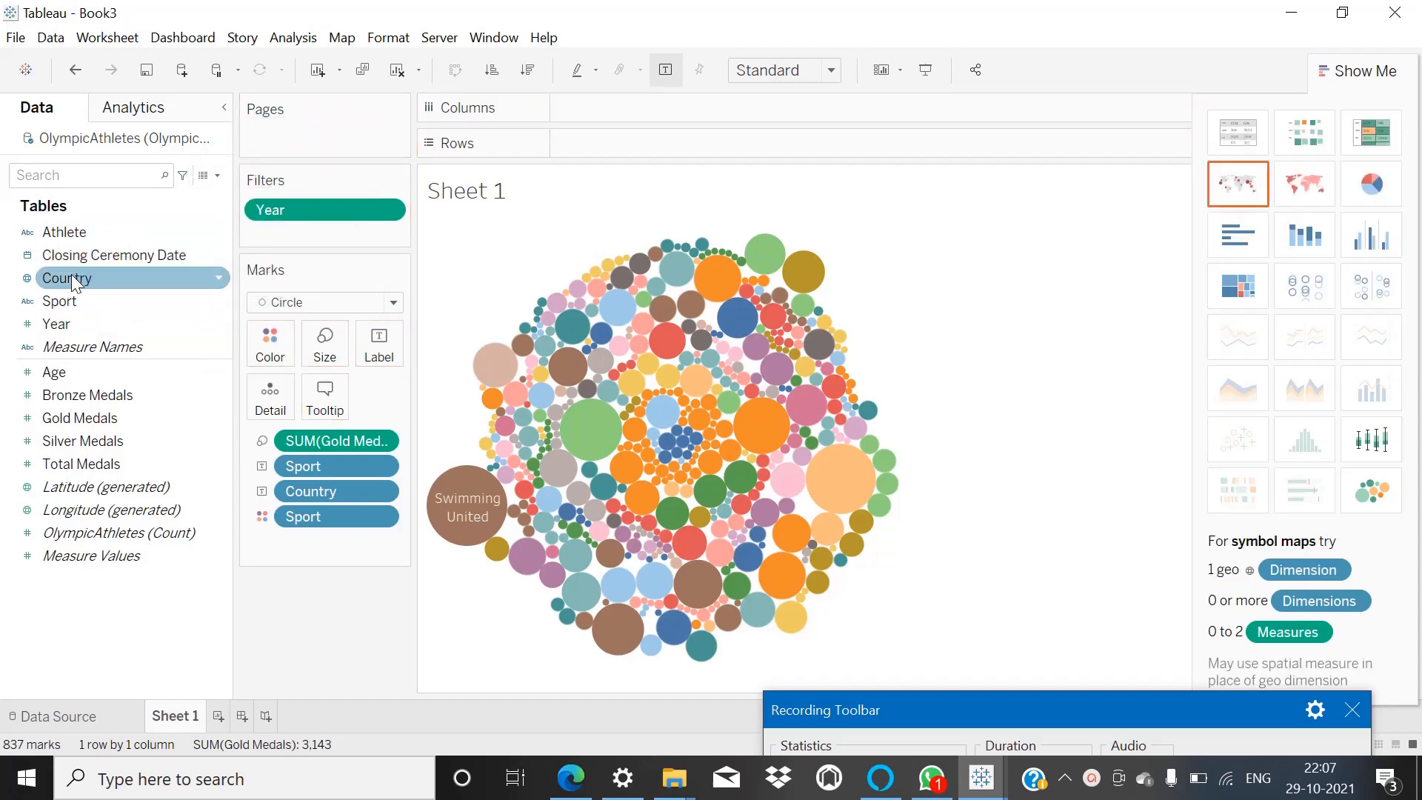
drag(70, 279, 295, 122)
Page the packed bubble chart by Silver Medals.
drag(100, 440, 291, 121)
click(83, 444)
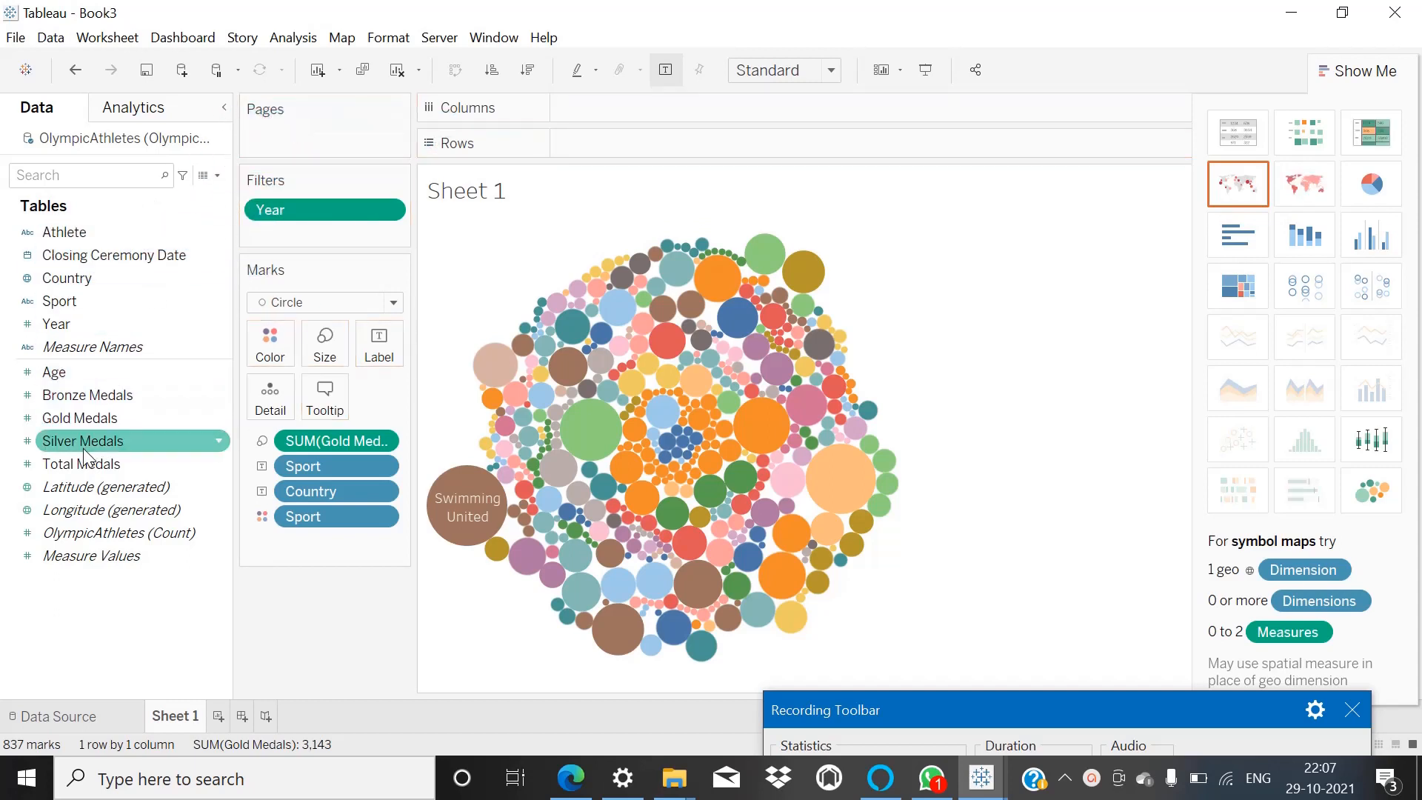
drag(84, 445, 299, 140)
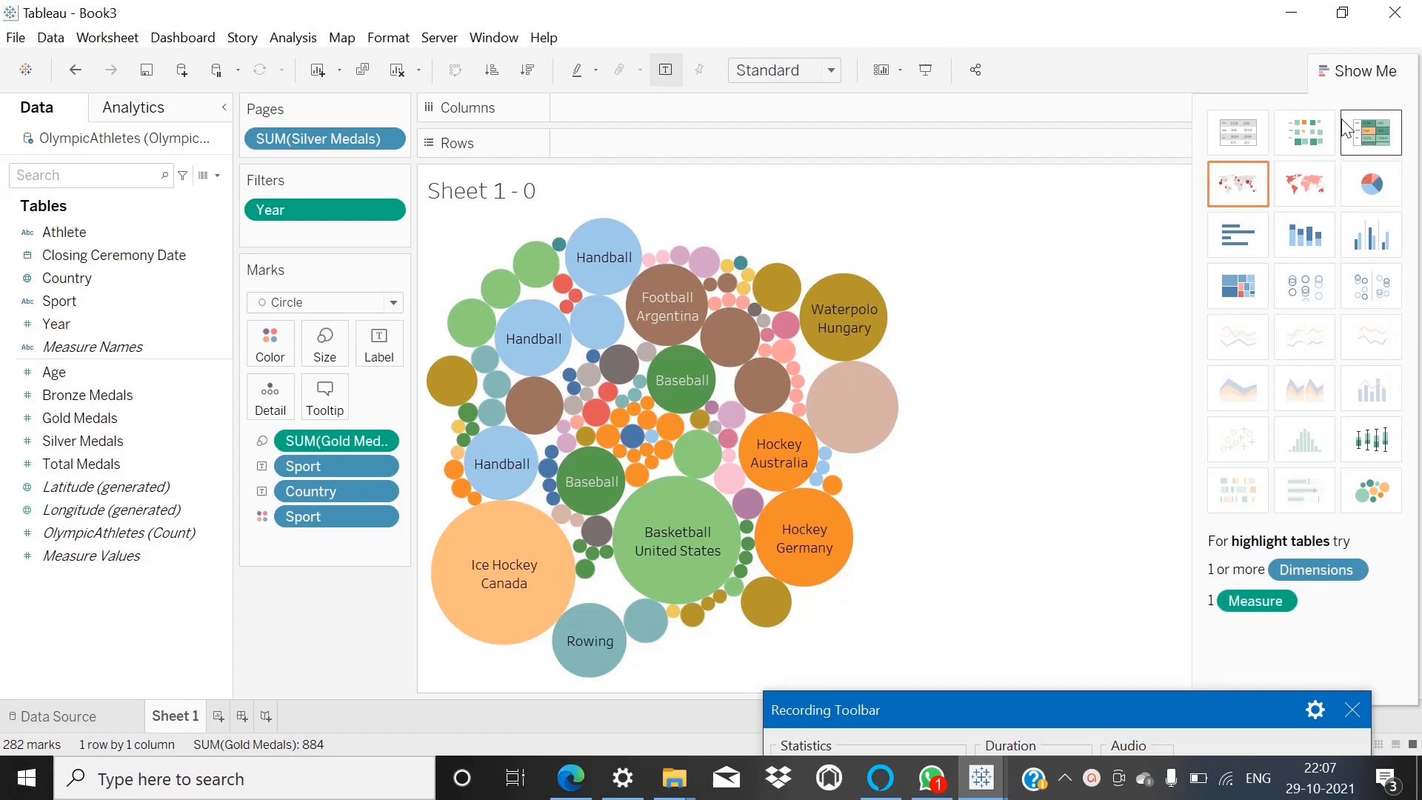
Close Show Me and play the bubble chart's pages forward through the Silver Medals values.
click(1328, 72)
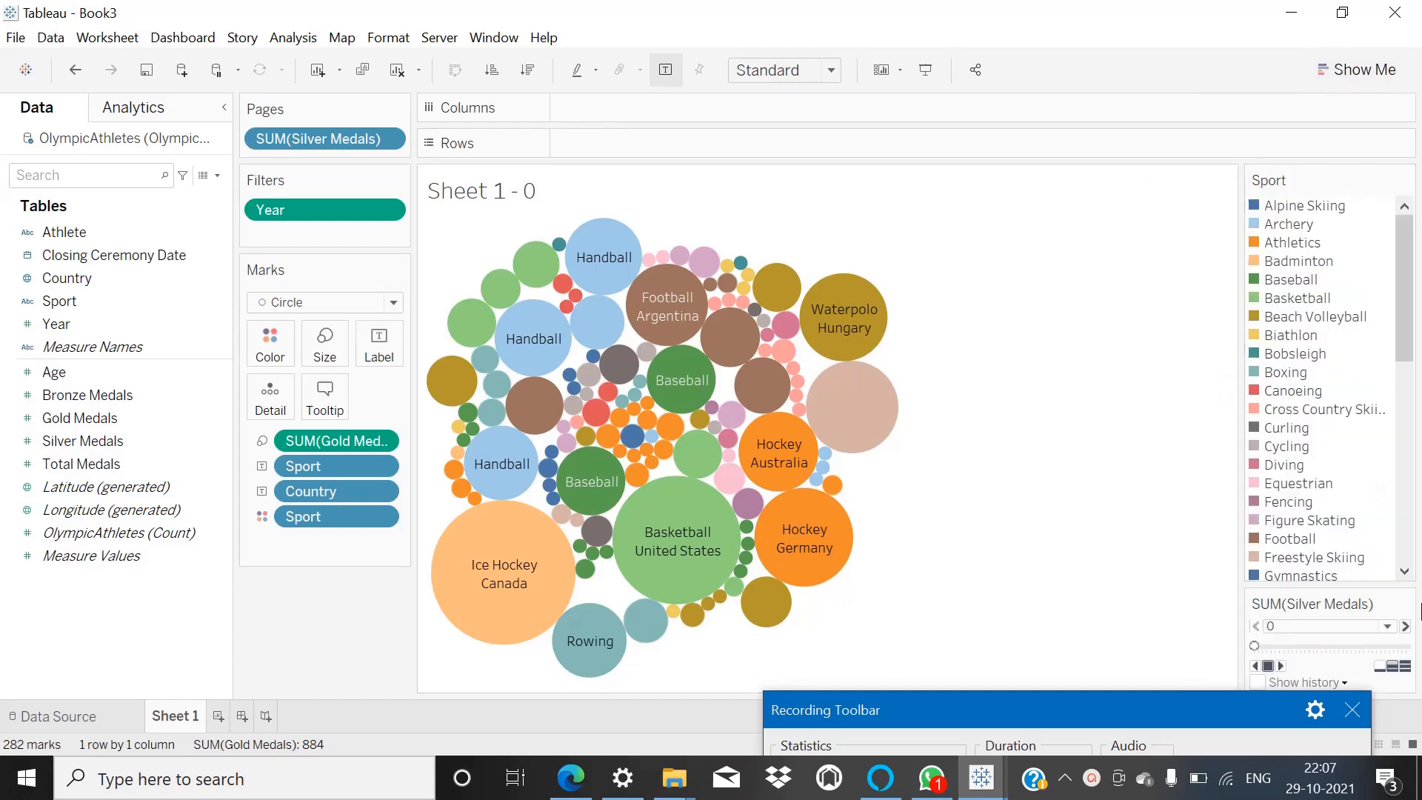
click(1283, 660)
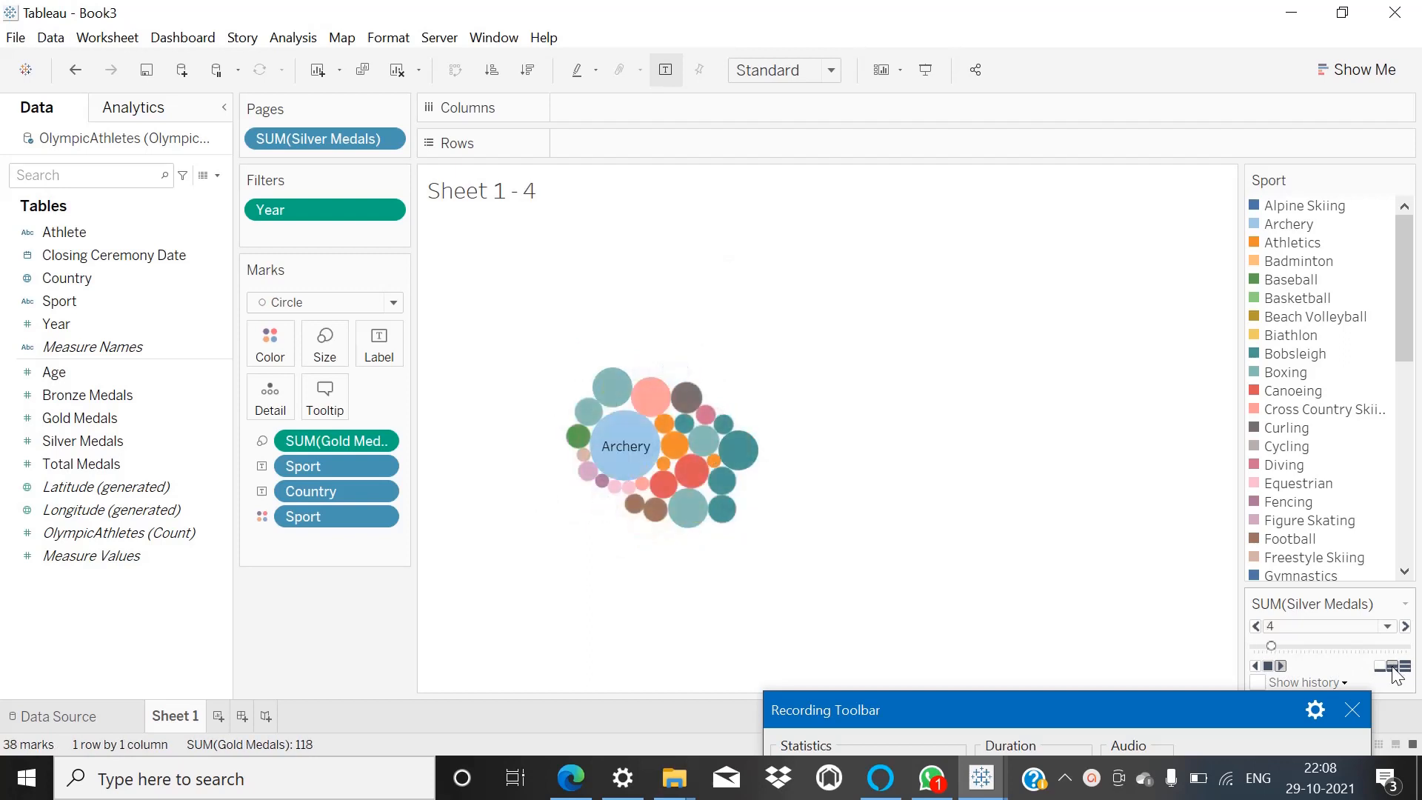
mouse_move(643, 452)
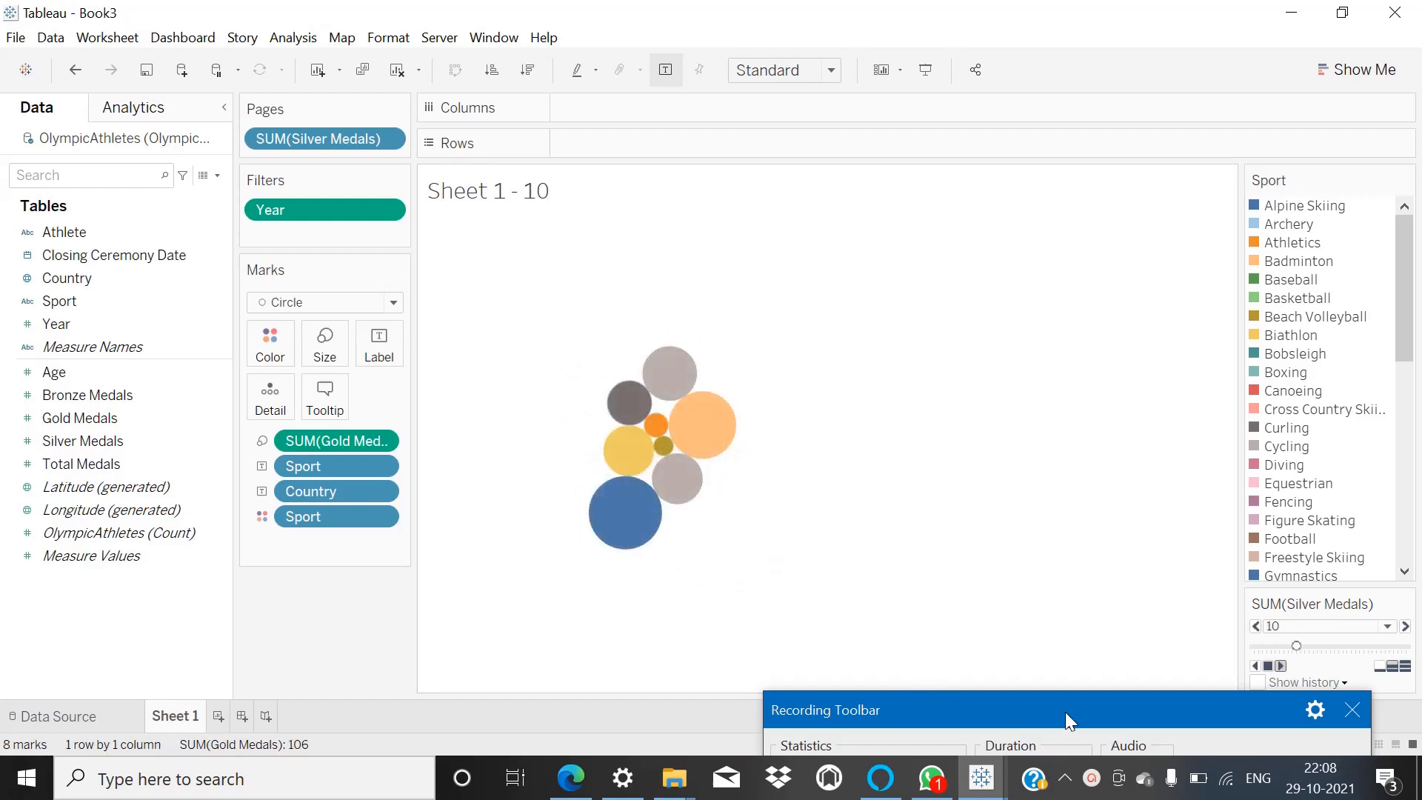
drag(1069, 708, 1070, 675)
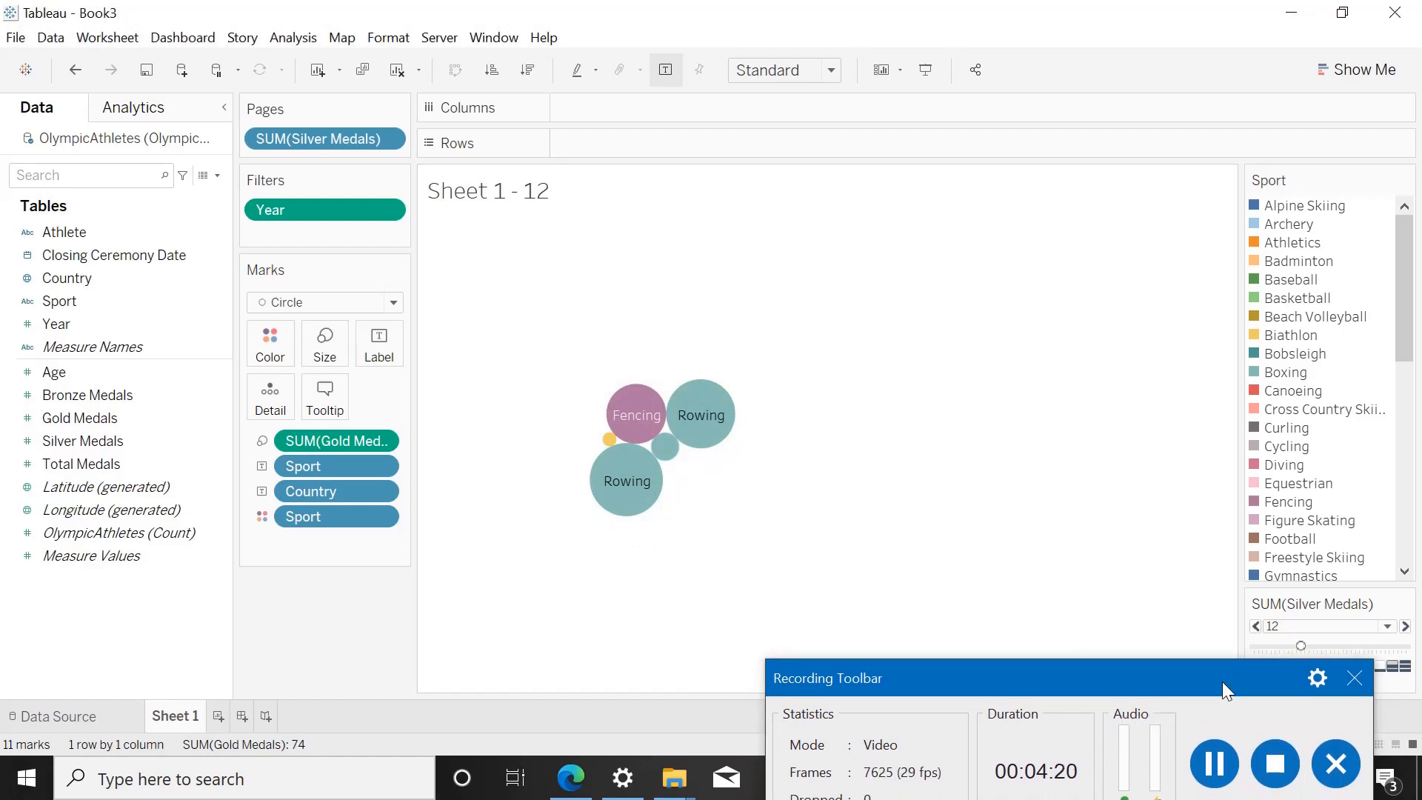
click(1214, 763)
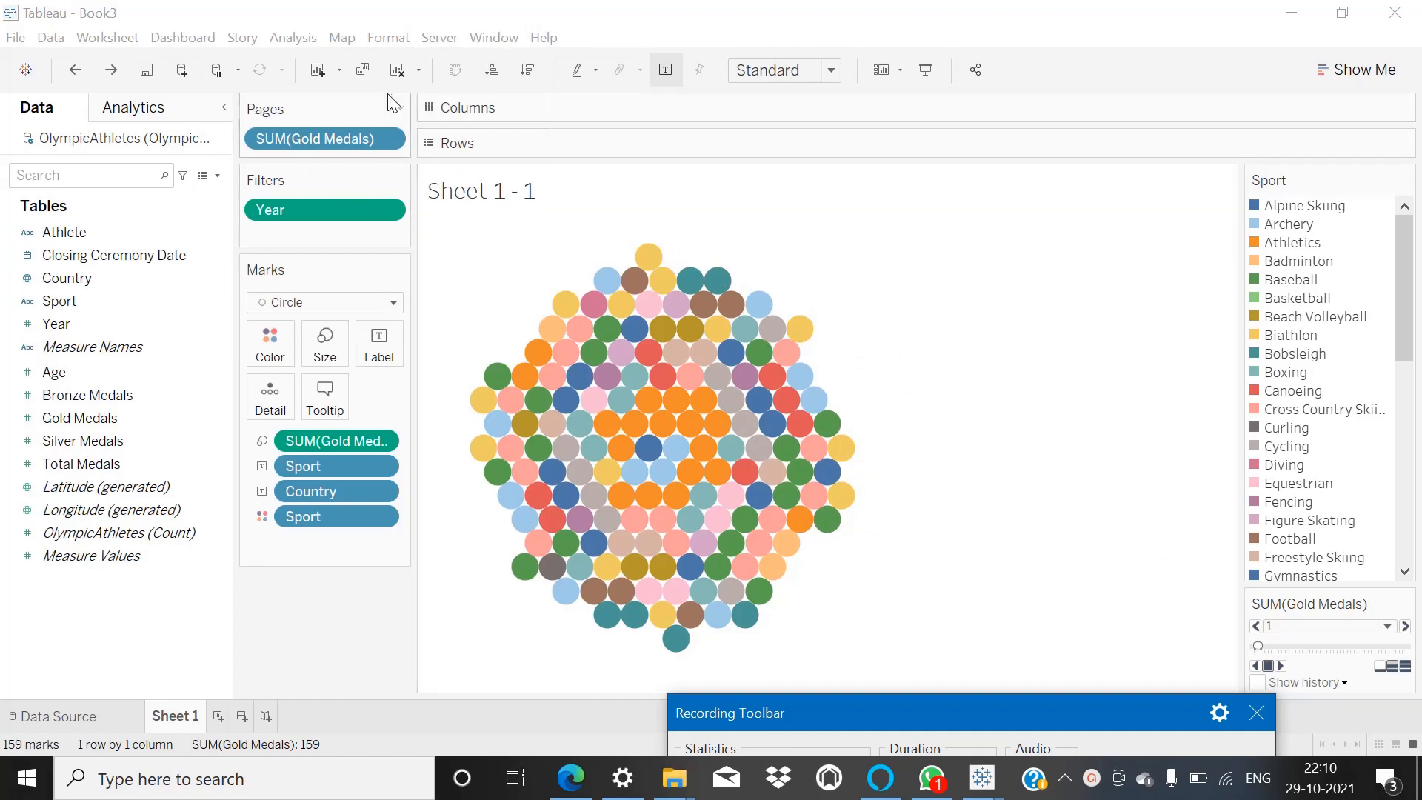
Play the bubble chart's pages forward through the Gold Medals values.
click(1280, 665)
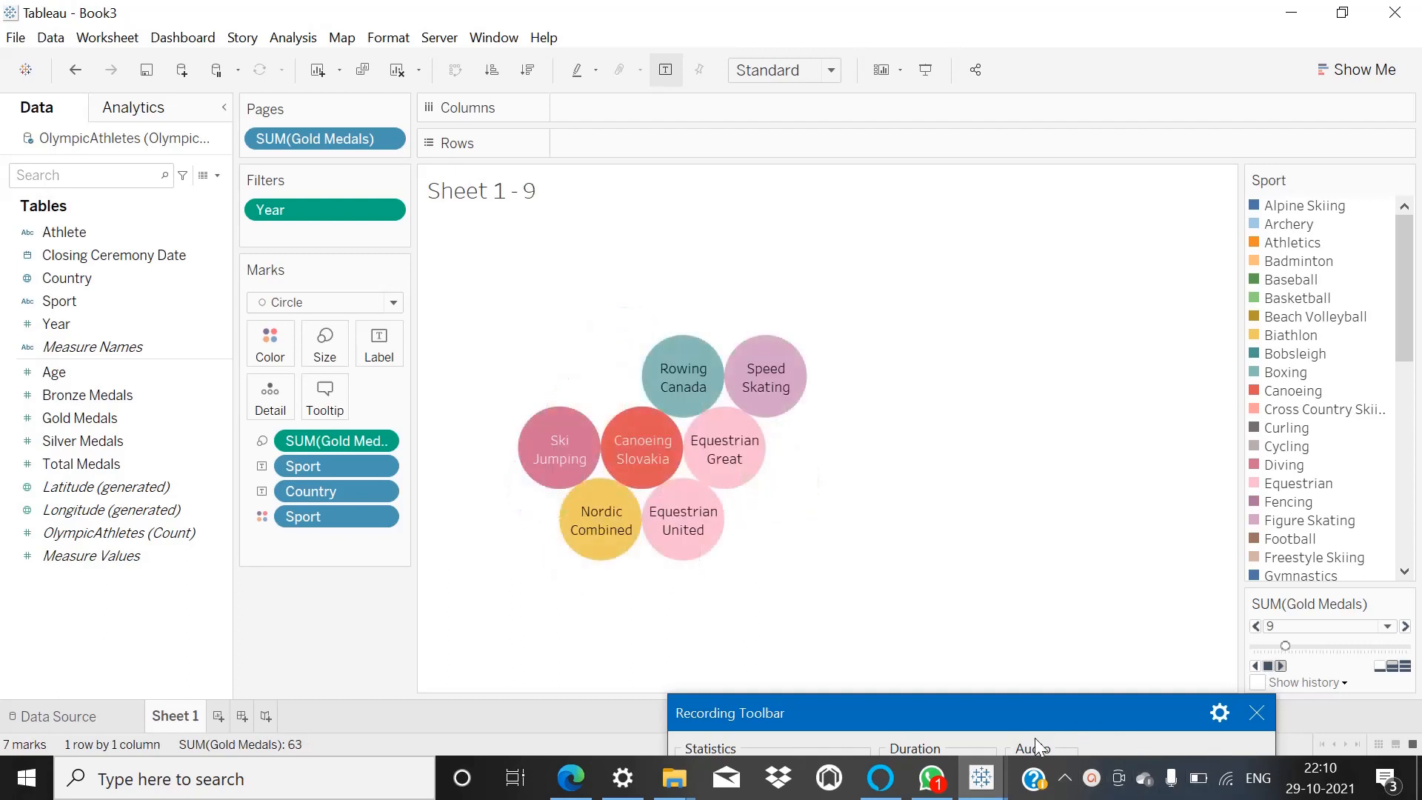
drag(1058, 717, 1068, 660)
click(1118, 747)
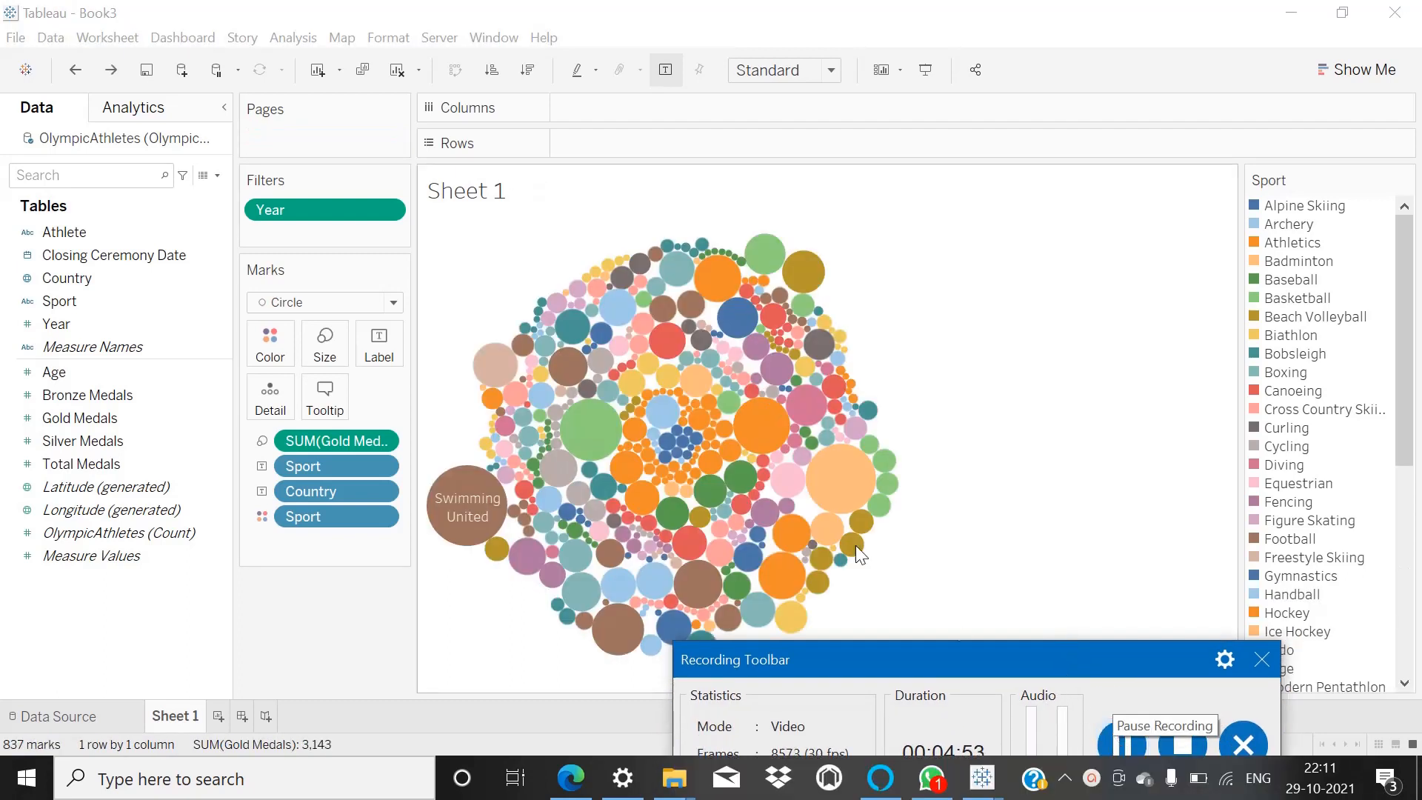
drag(912, 651, 914, 685)
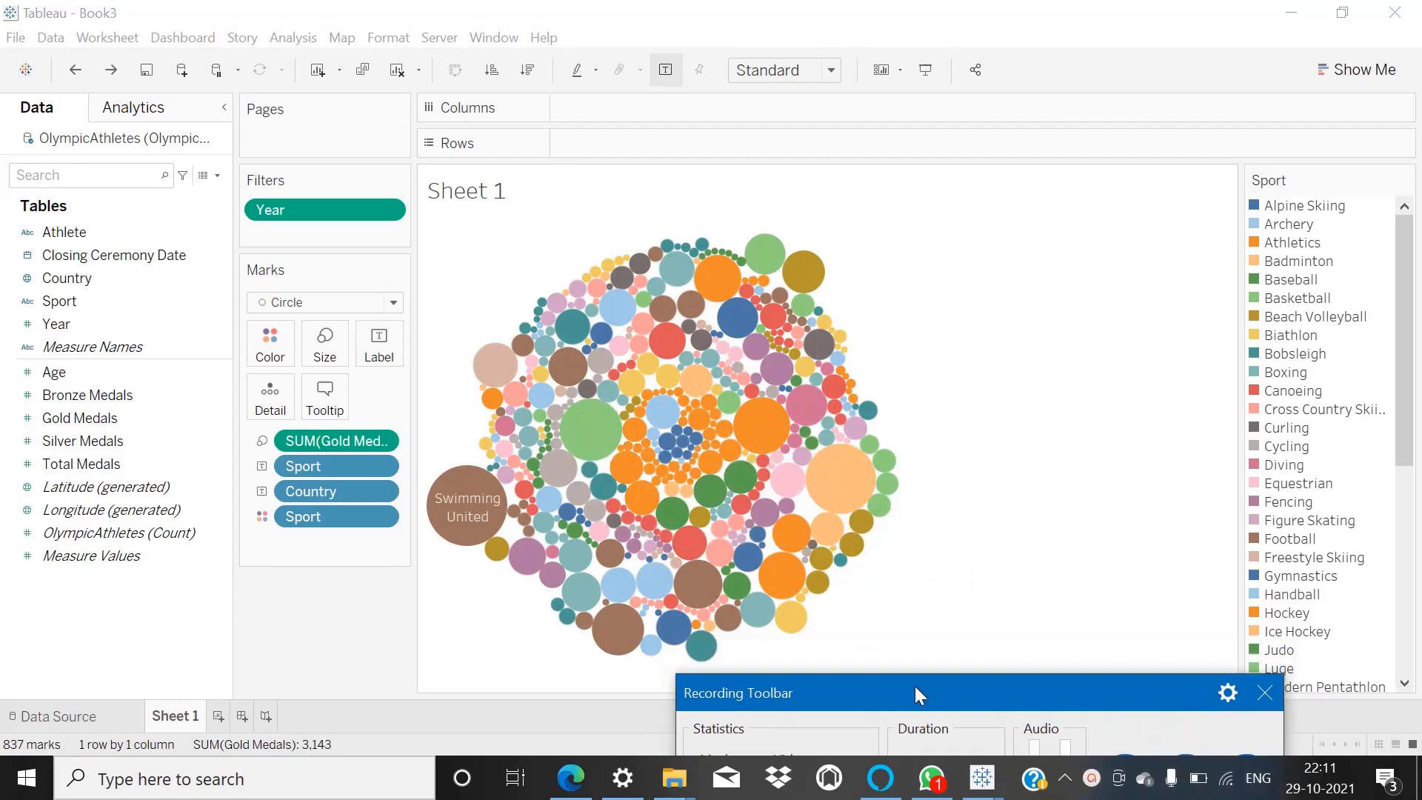
Undo the bubble, pie and map changes to restore the bar chart of total and gold medals by country and sport.
mouse_move(726, 323)
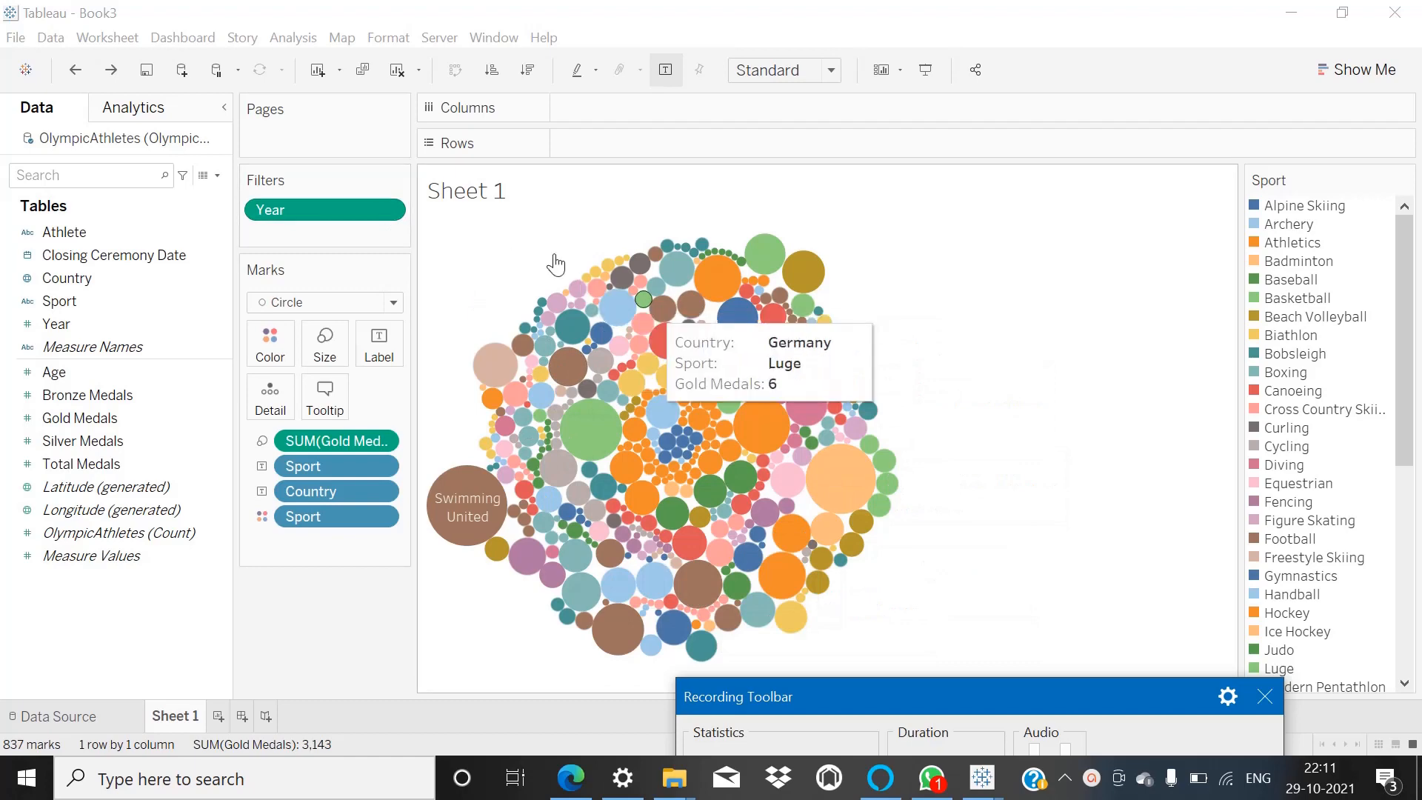
click(76, 71)
click(76, 71)
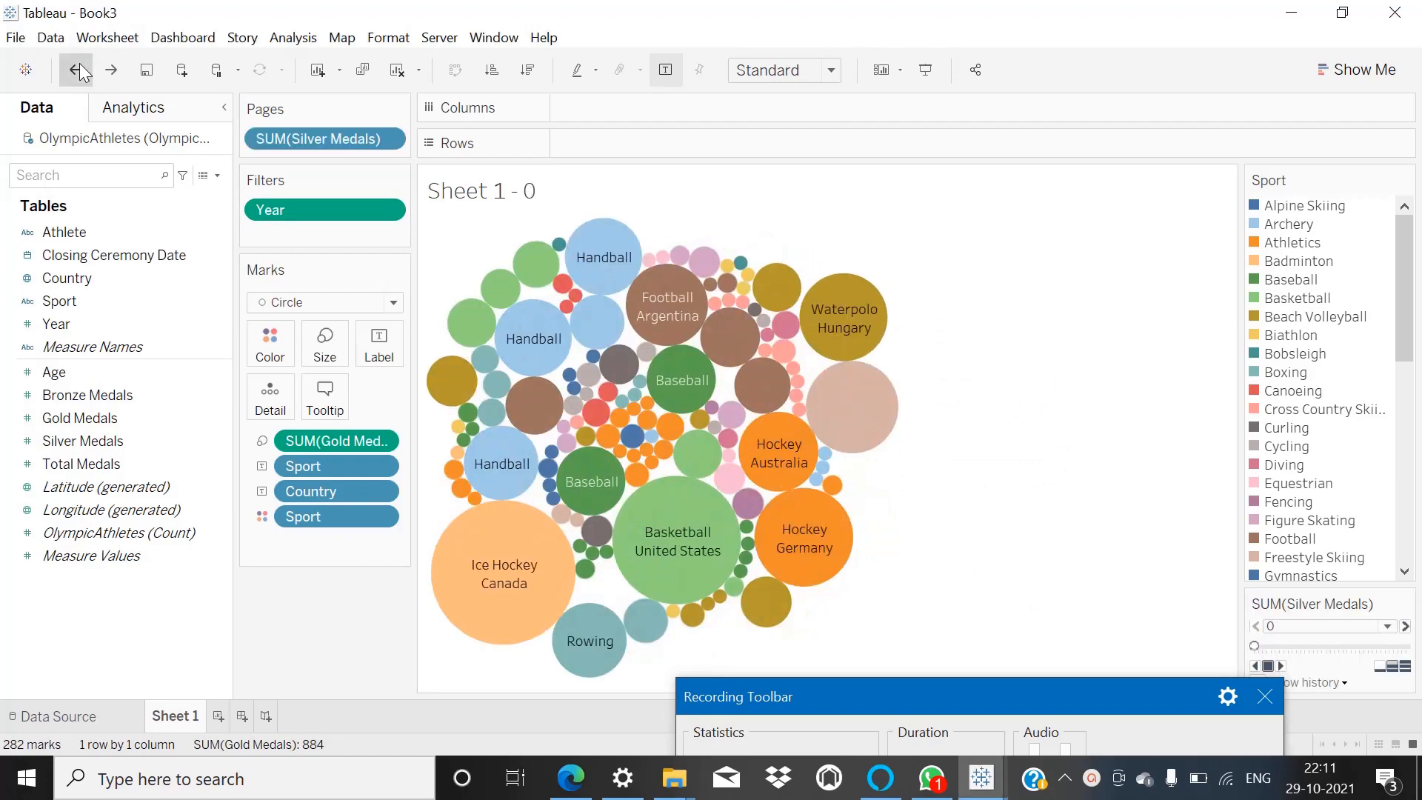
click(77, 70)
click(77, 71)
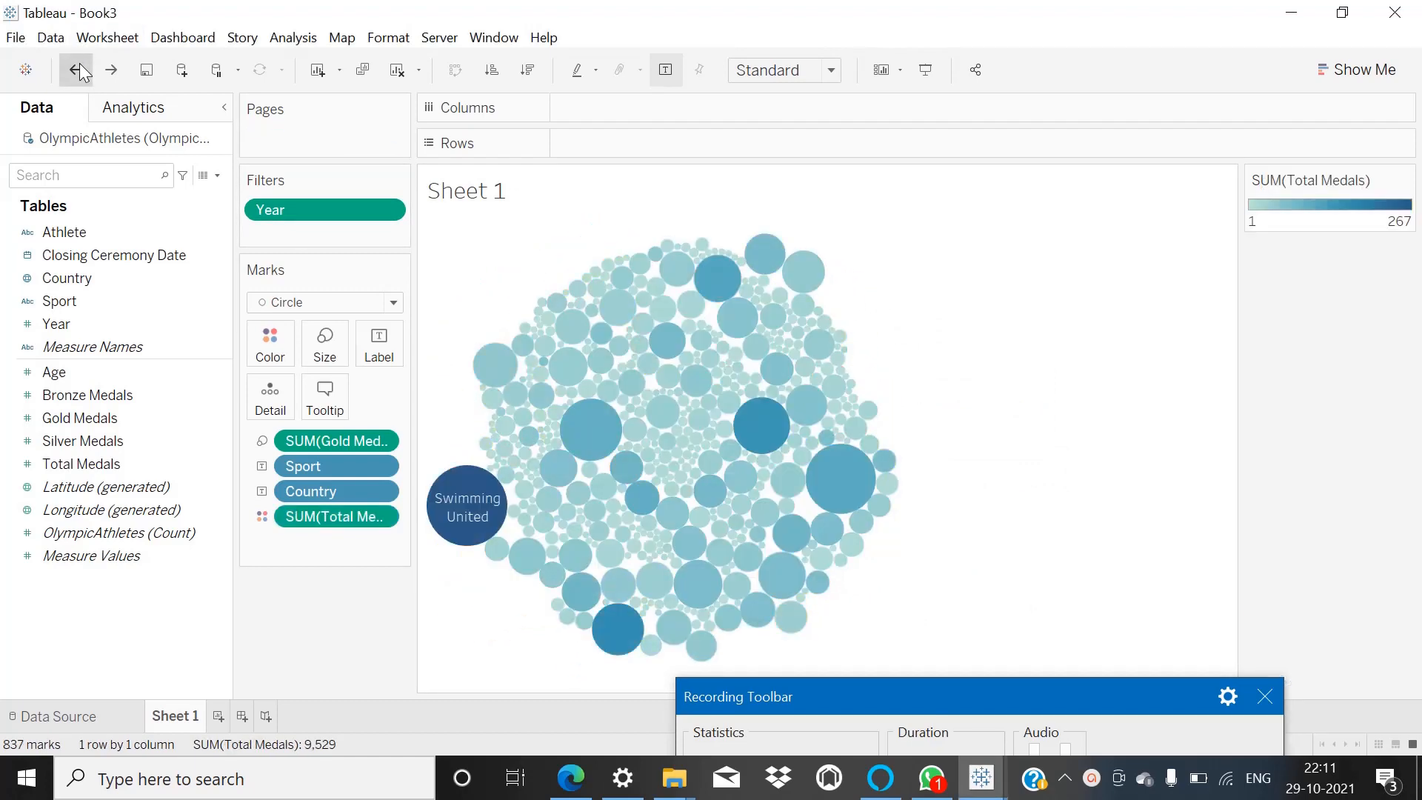
click(76, 71)
click(76, 71)
click(77, 71)
click(76, 71)
click(76, 70)
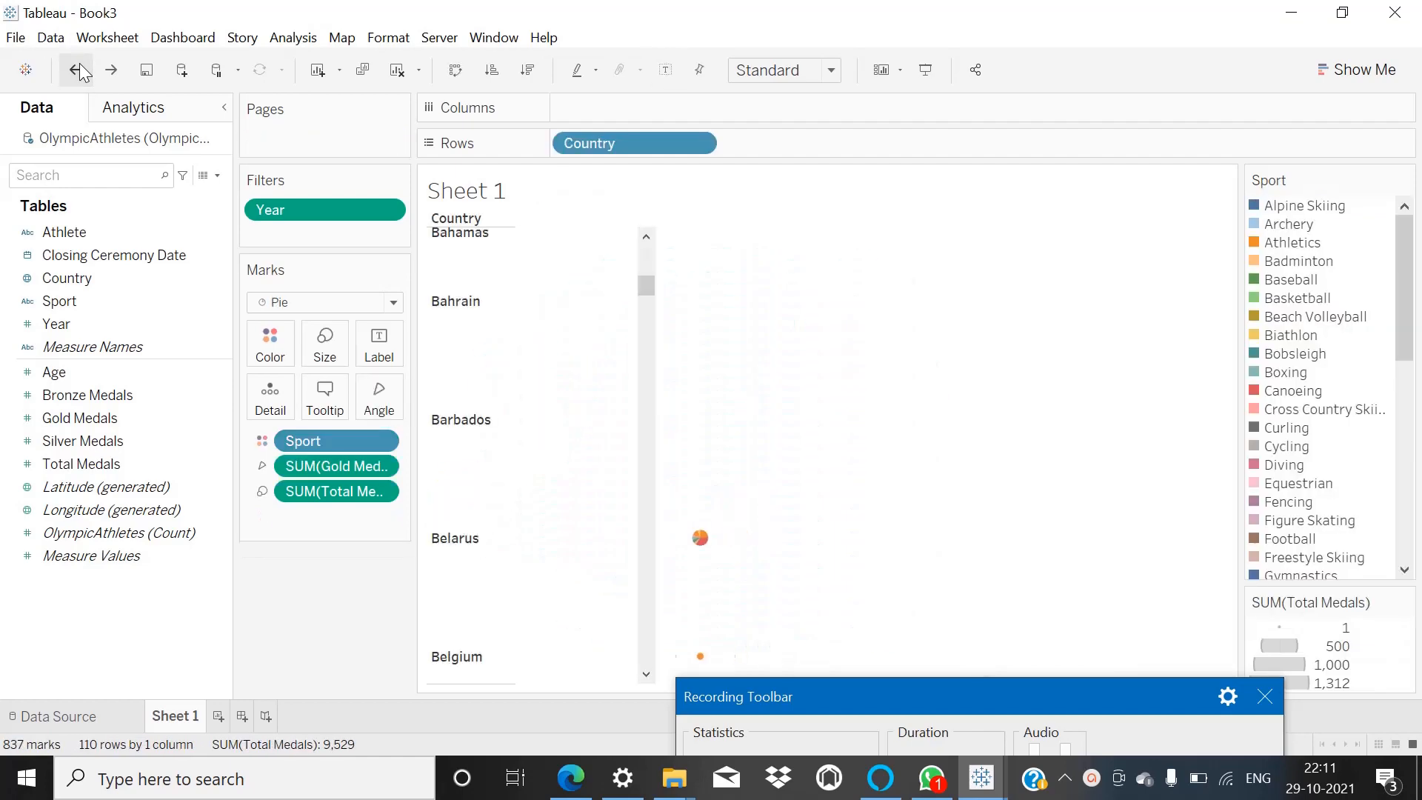
click(77, 70)
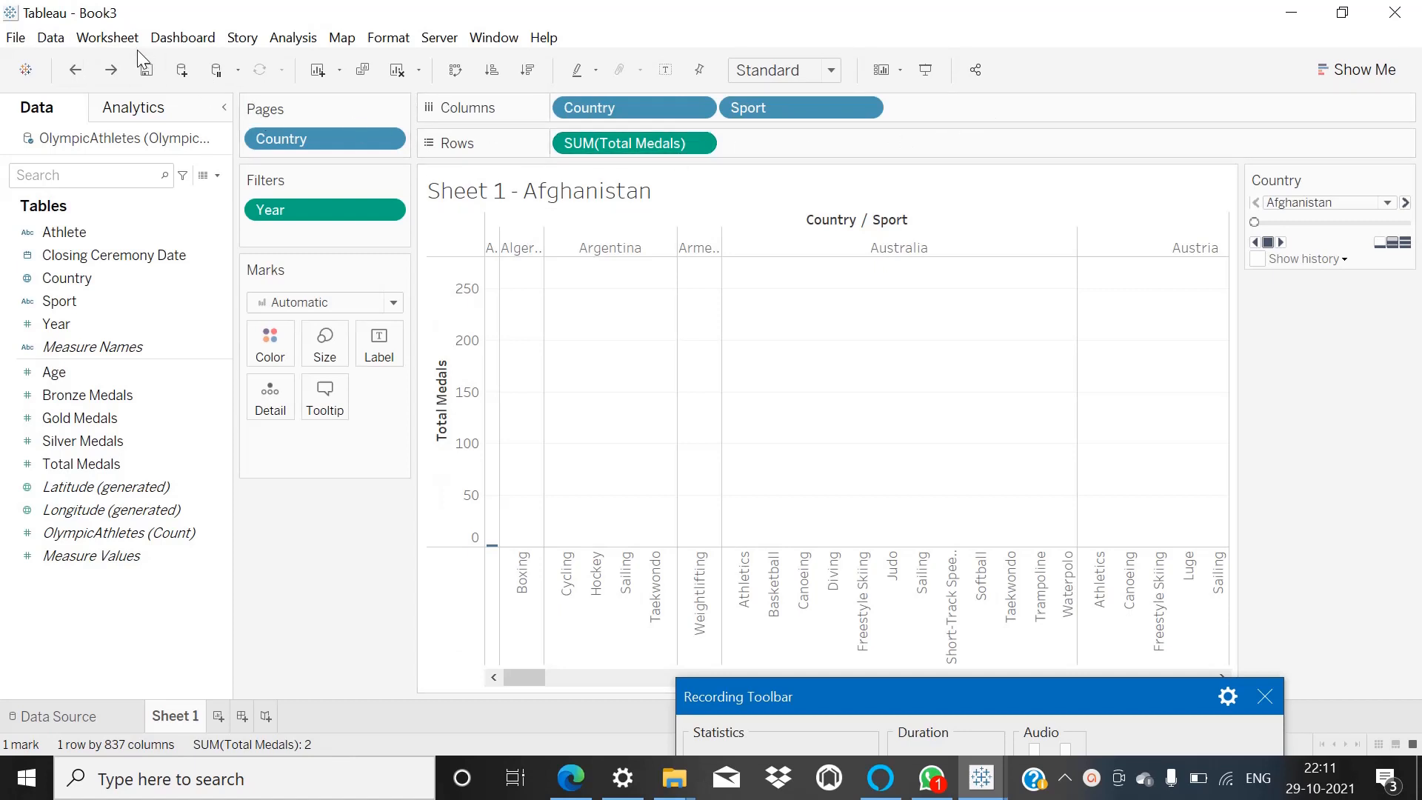
click(114, 80)
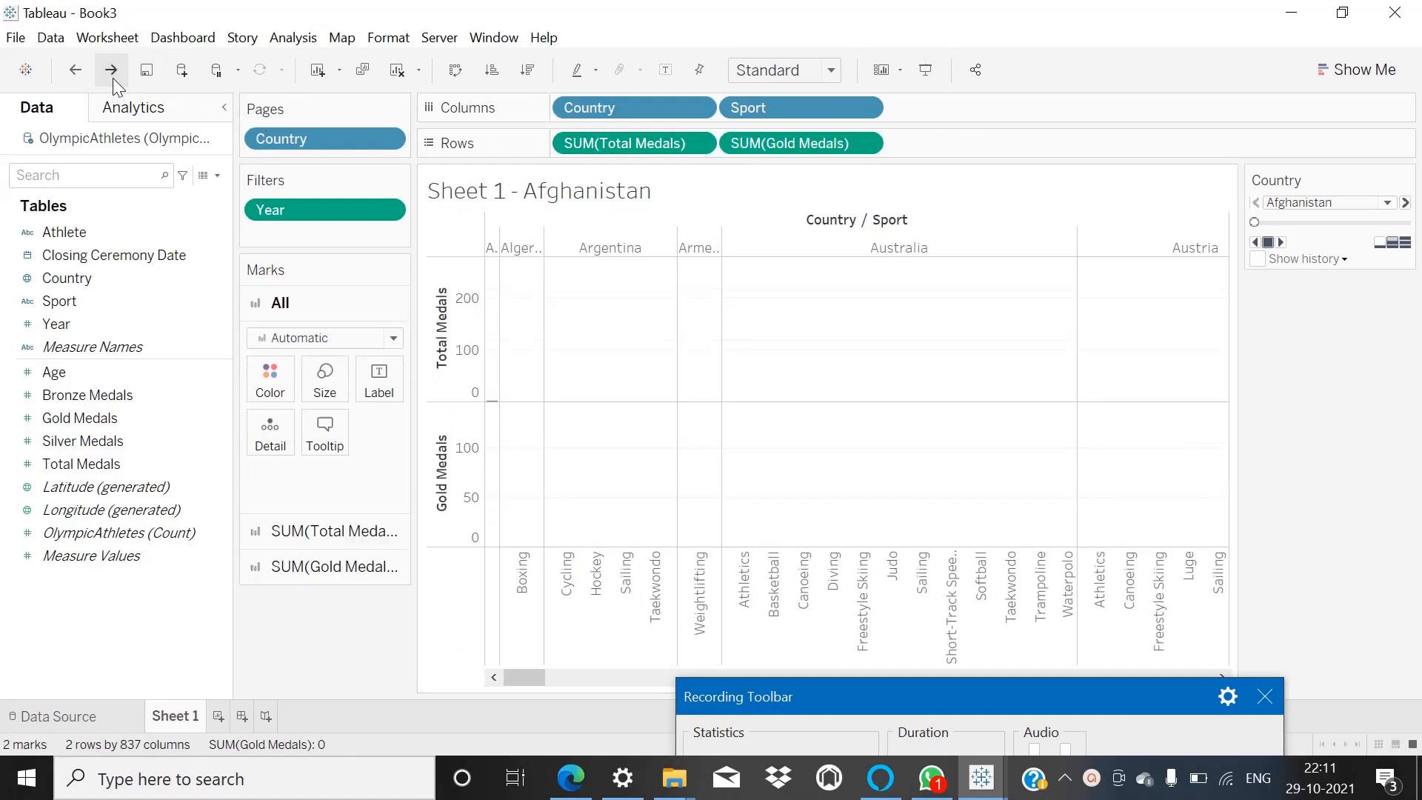
Convert the medal bar chart to box-and-whisker plots with Show Me and color the marks by Sport.
click(1346, 70)
click(1371, 440)
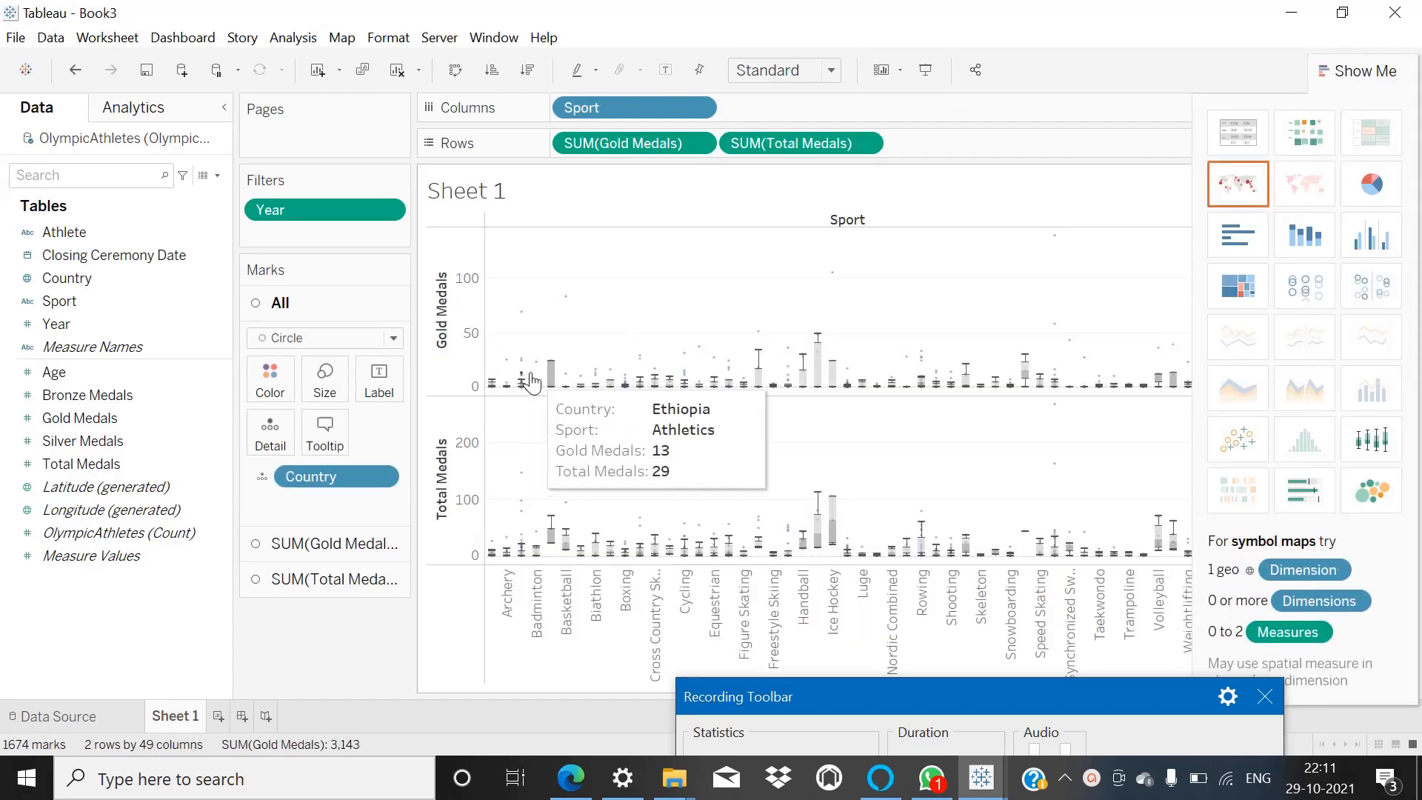
click(70, 301)
drag(70, 300, 264, 393)
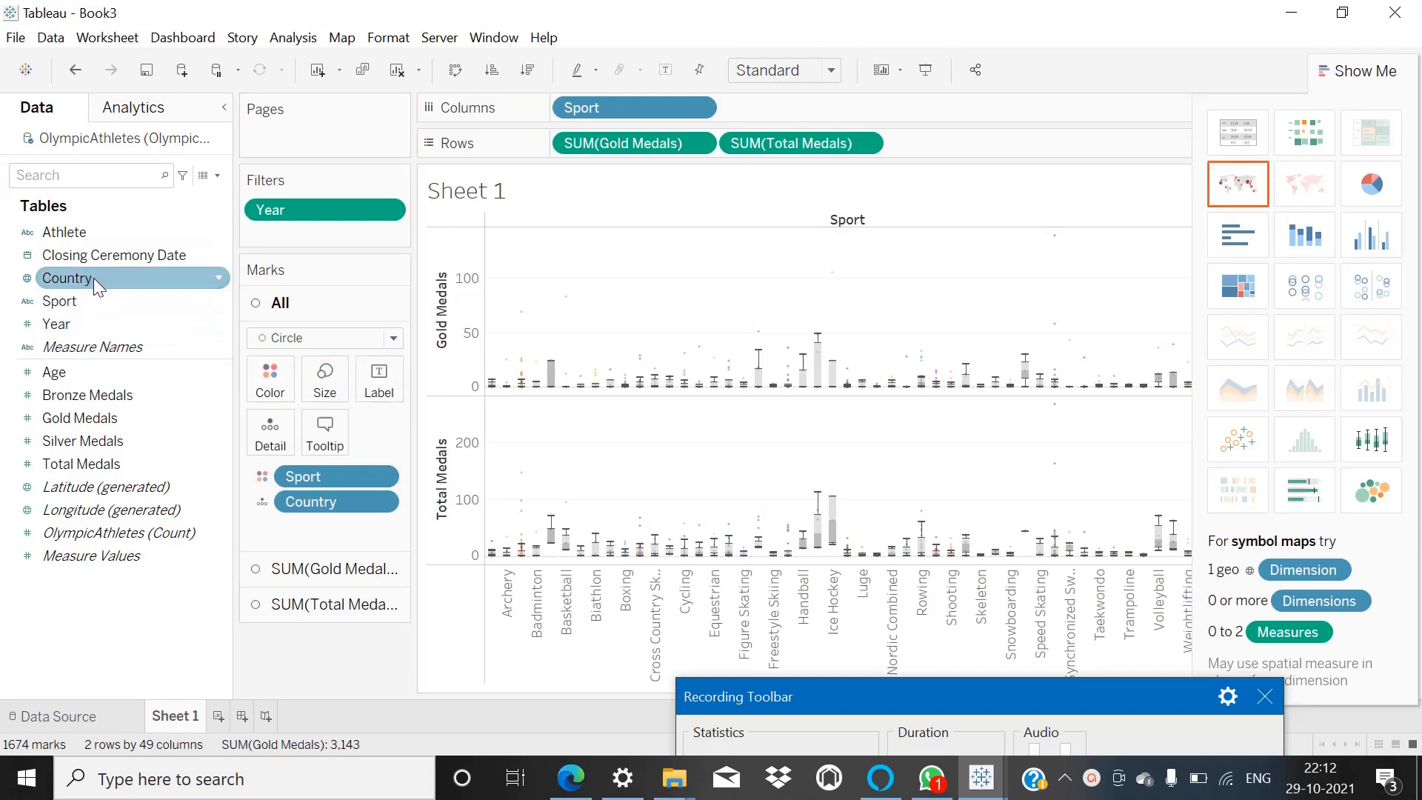
Try paging the box plots by Country and remove that field from Pages.
drag(93, 278, 281, 151)
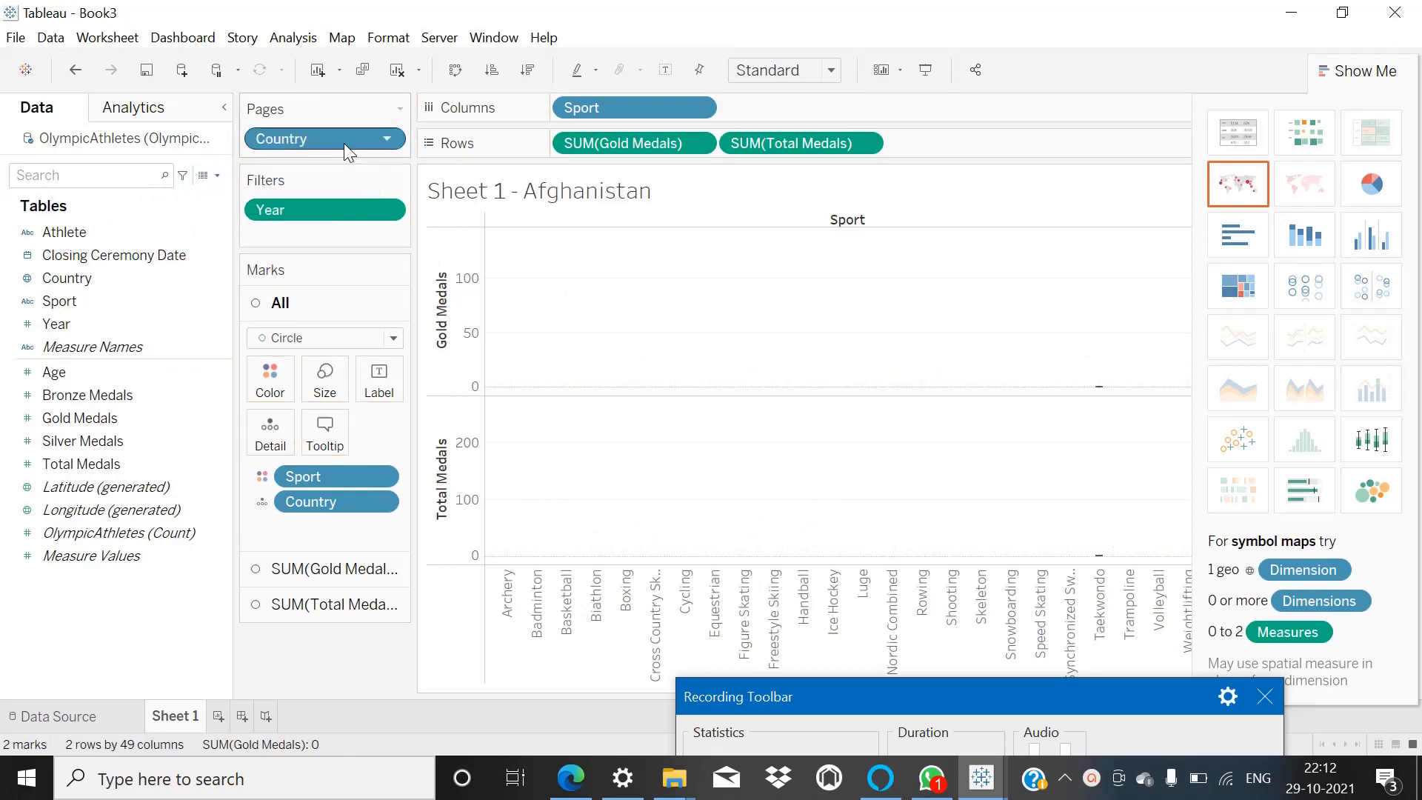
key(Delete)
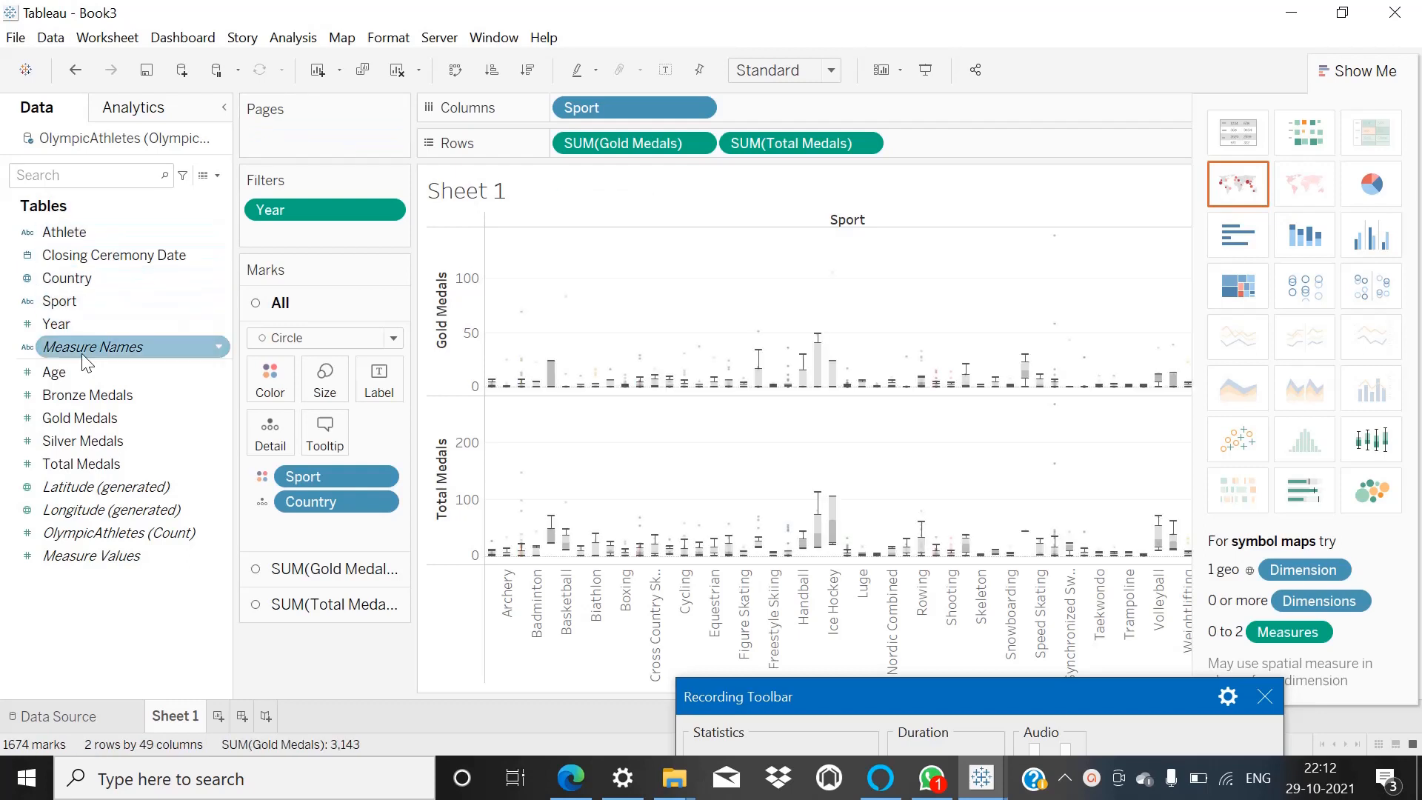
Page the box plots by Year and enlarge their circle marks.
drag(65, 319, 271, 127)
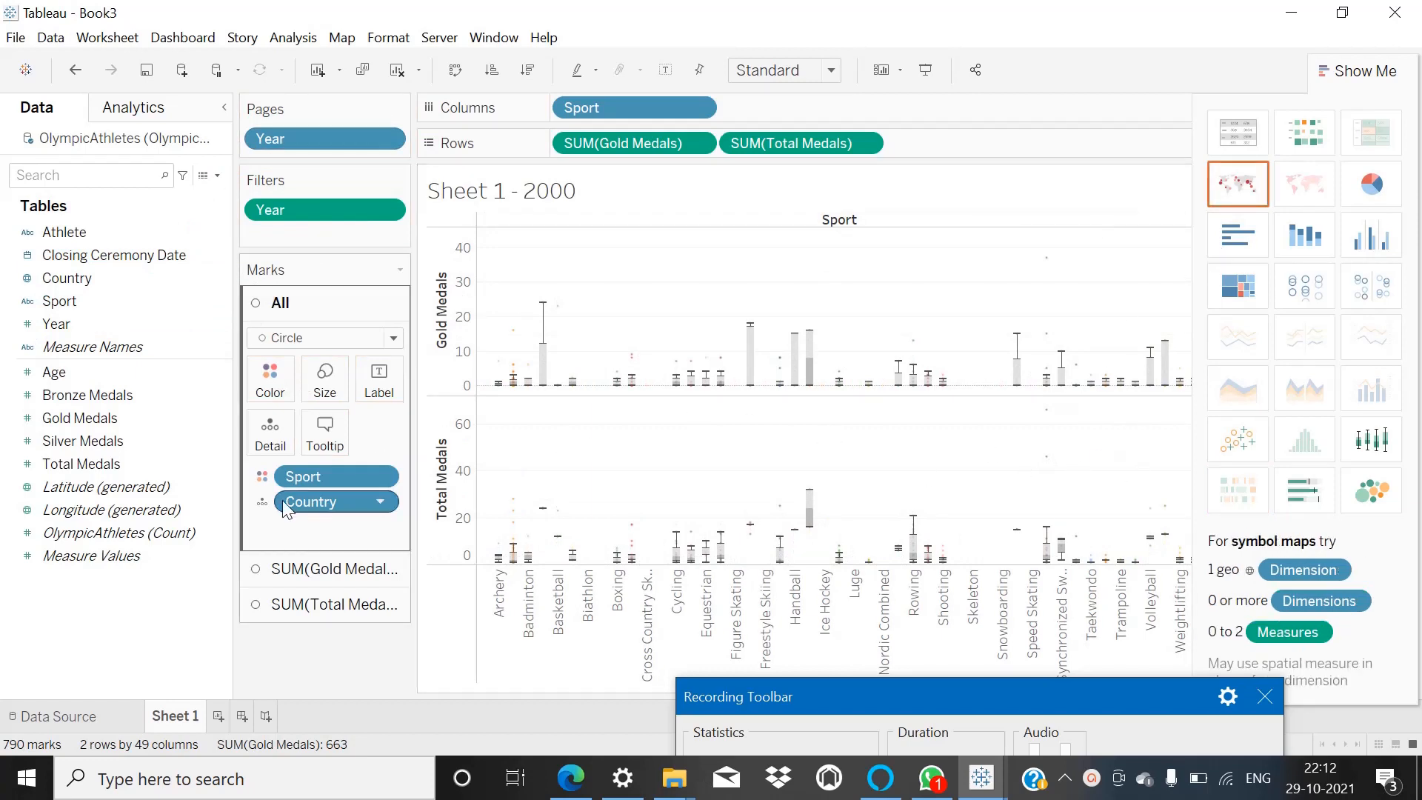
click(326, 385)
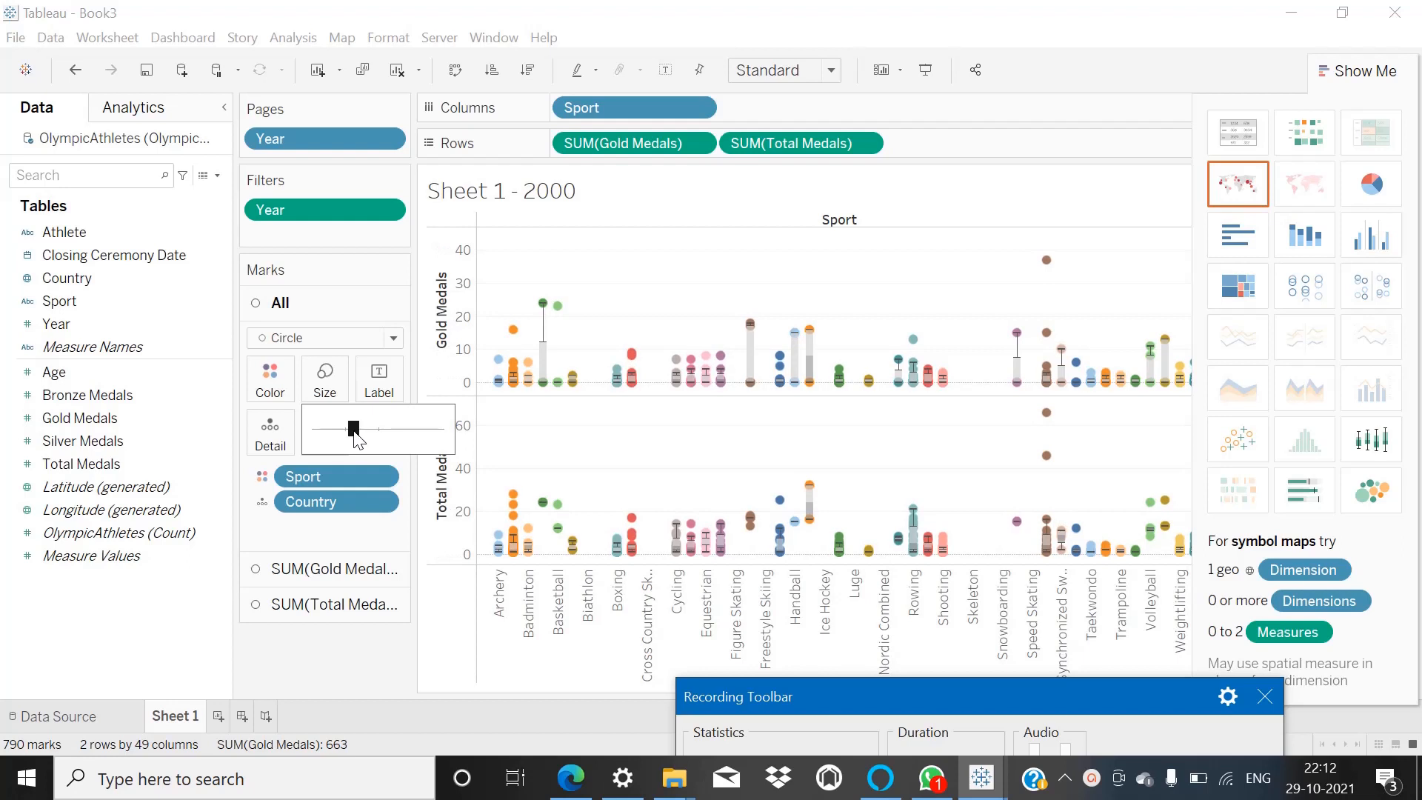
Play the box plots through the years, enlarge their circle marks further, and replay the Year pages.
click(1357, 70)
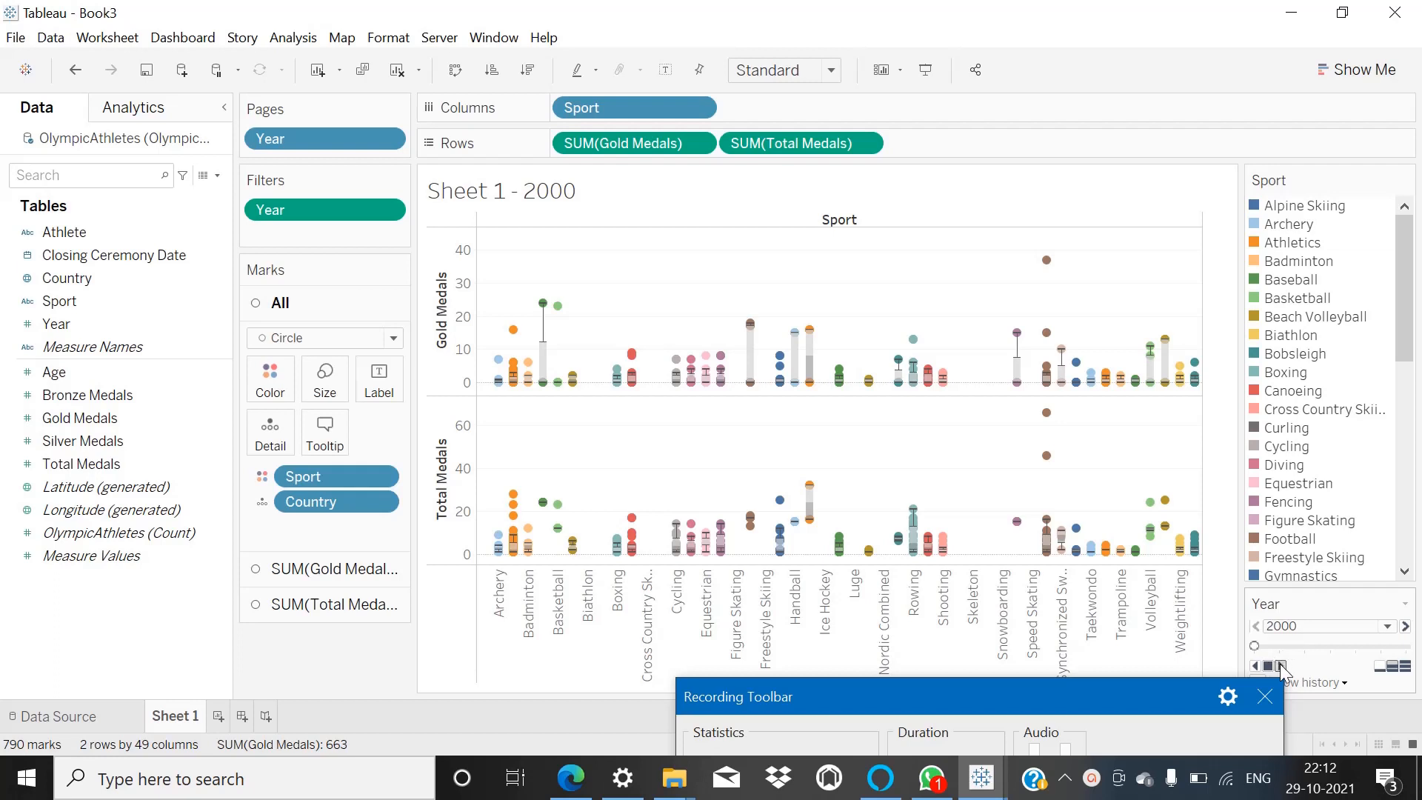
click(1280, 665)
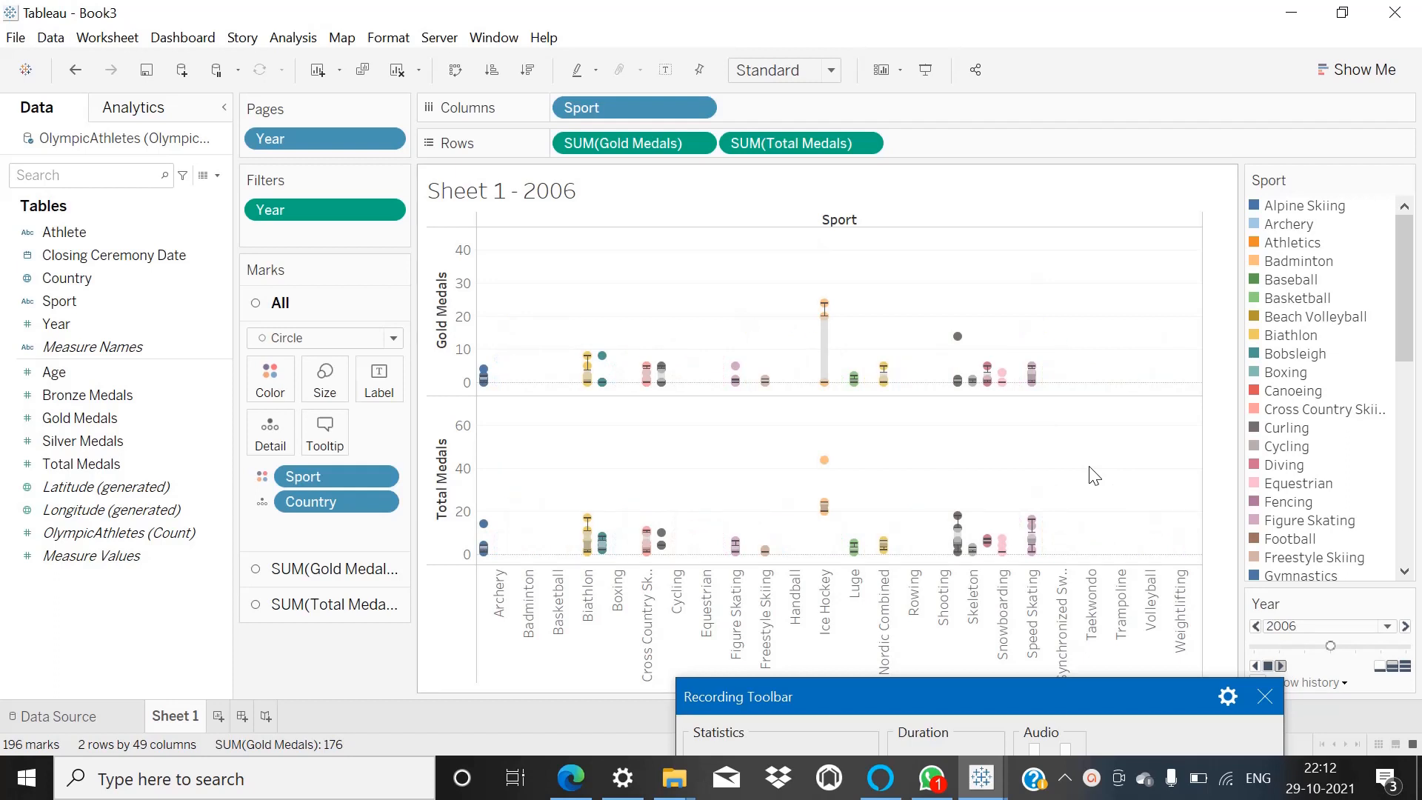
click(326, 385)
drag(353, 428, 383, 429)
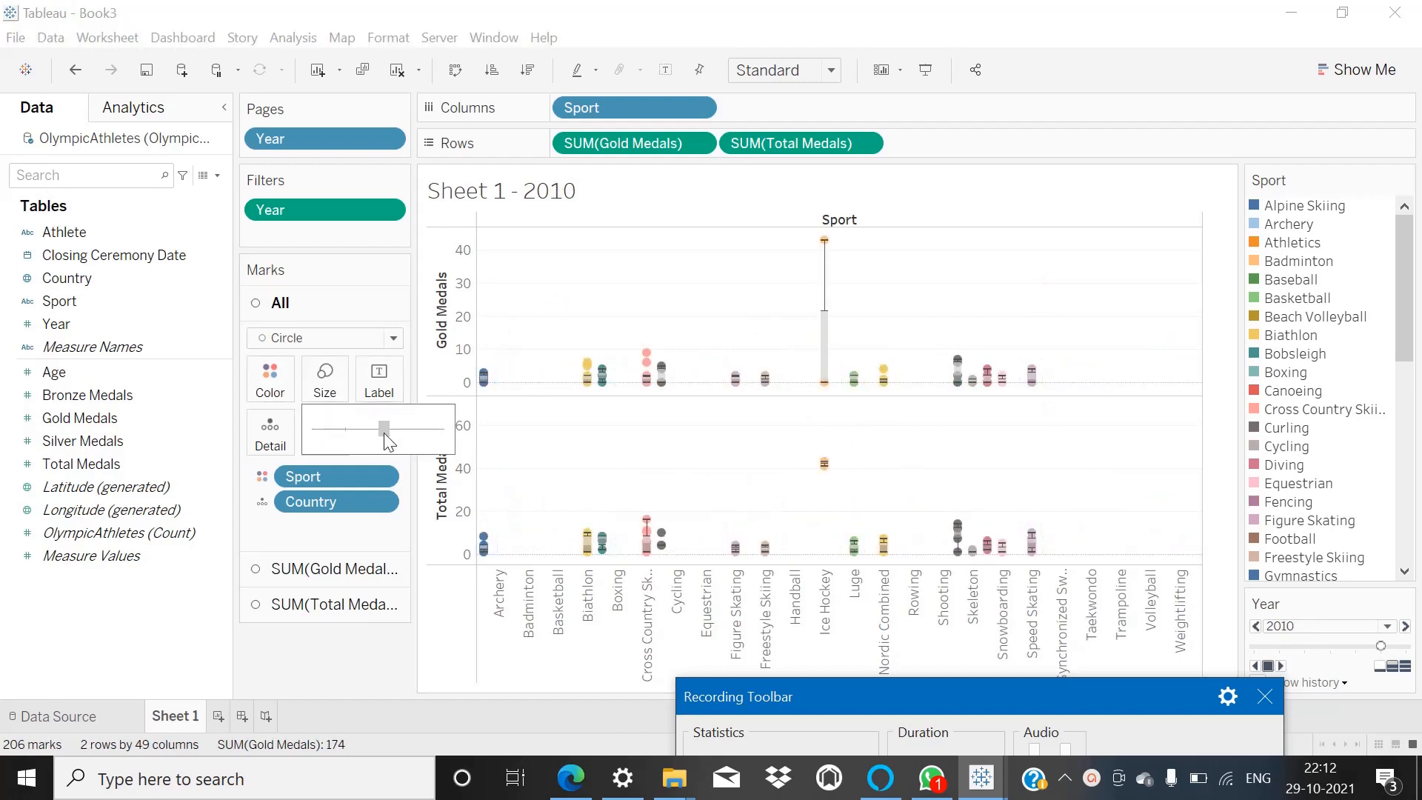
click(723, 437)
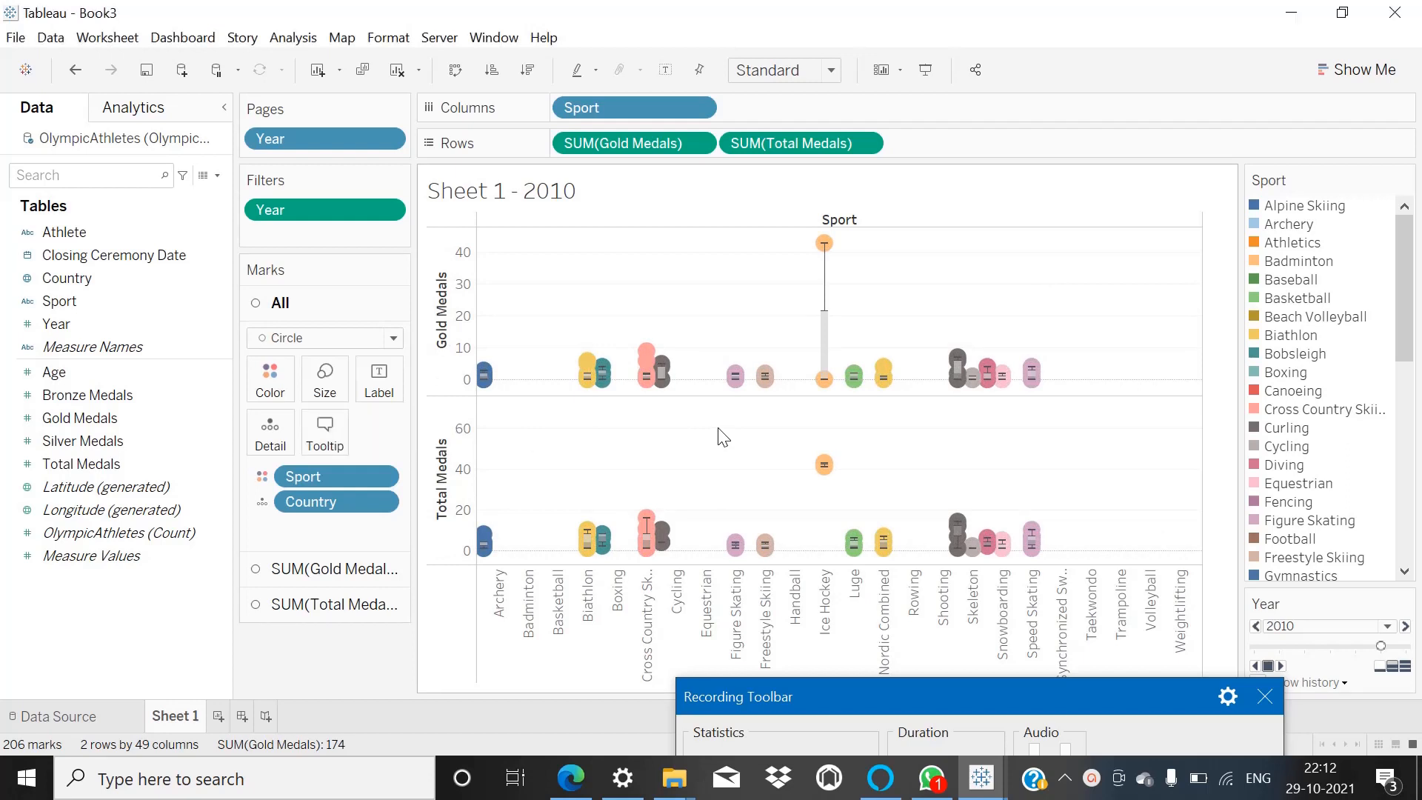
click(1280, 666)
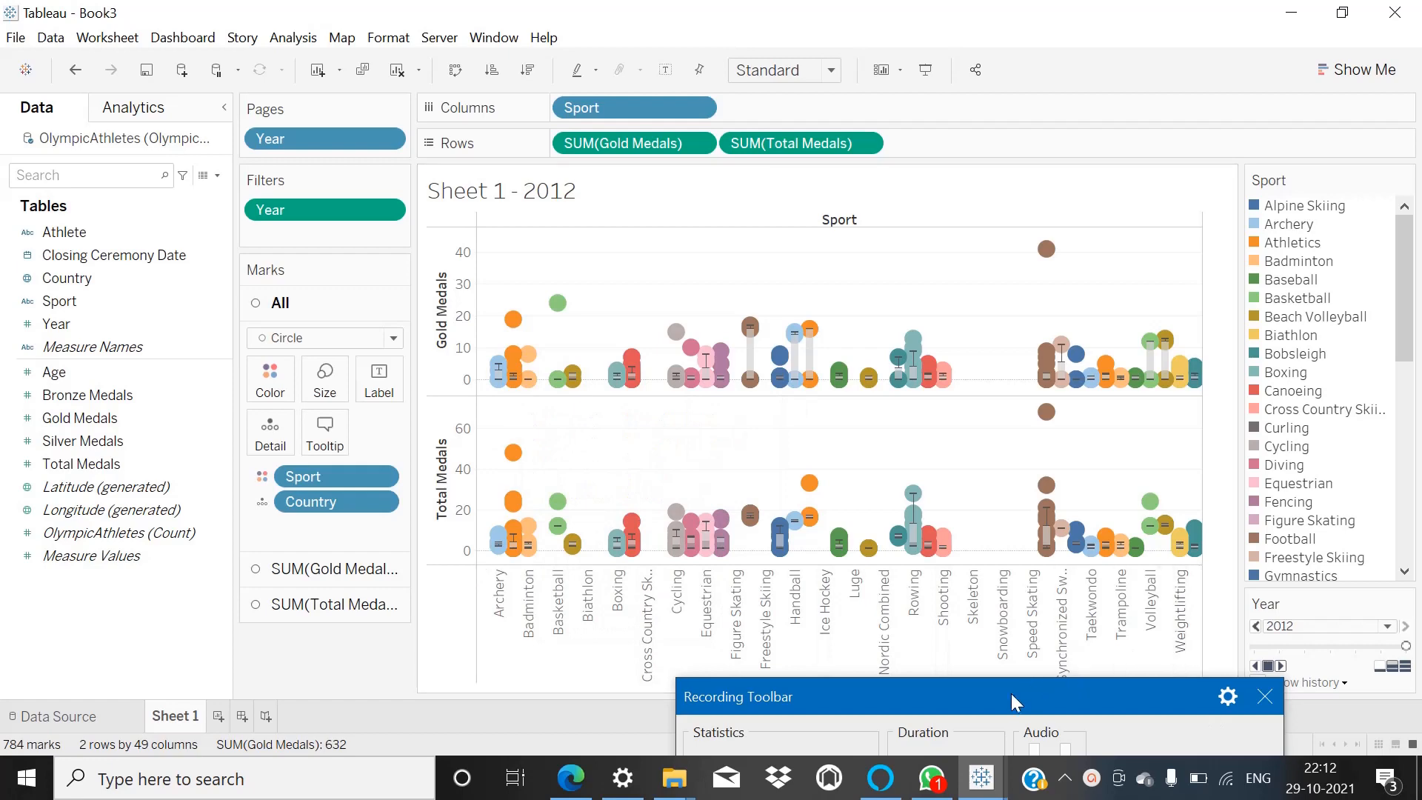
Play the treemap of gold medals by country and sport through the Year pages.
mouse_move(993, 704)
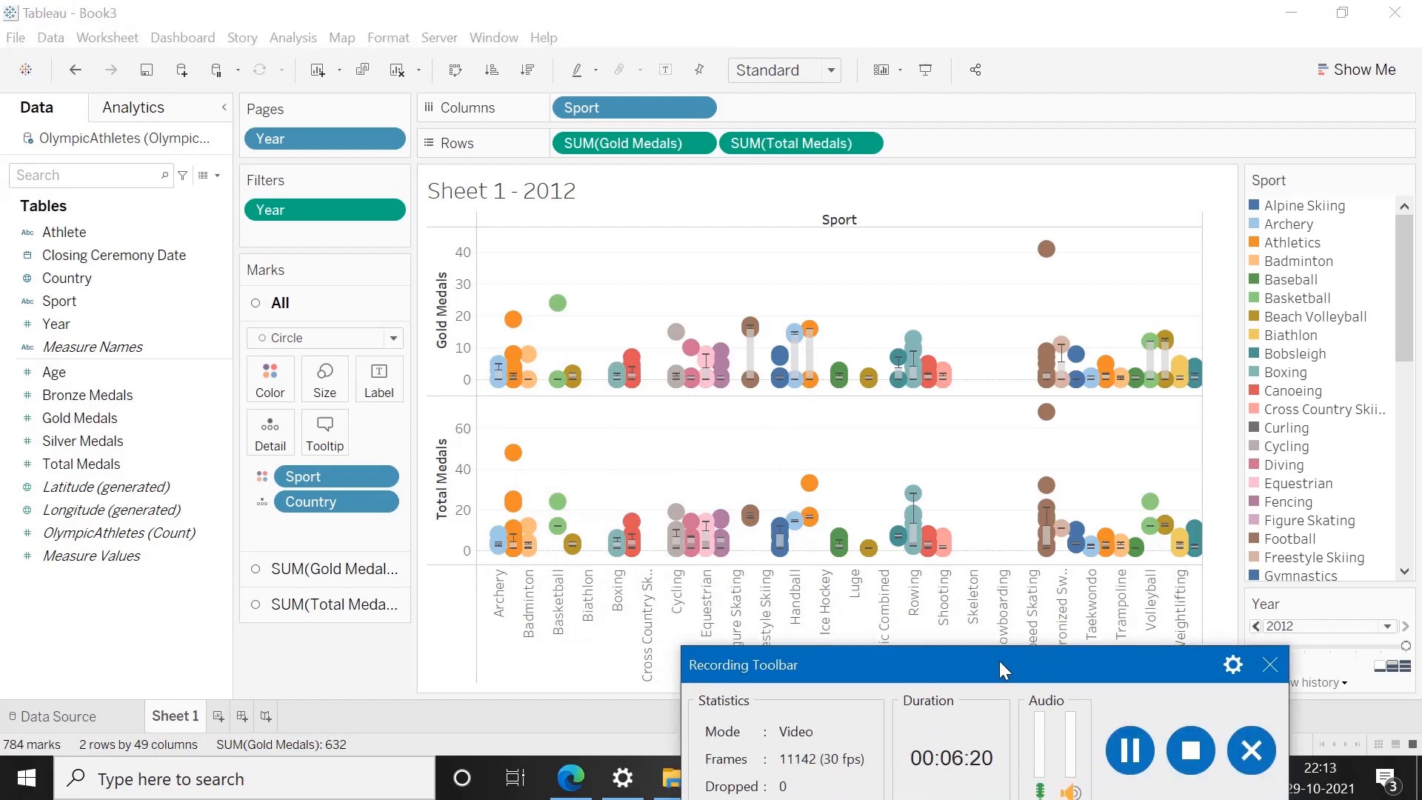
click(1130, 752)
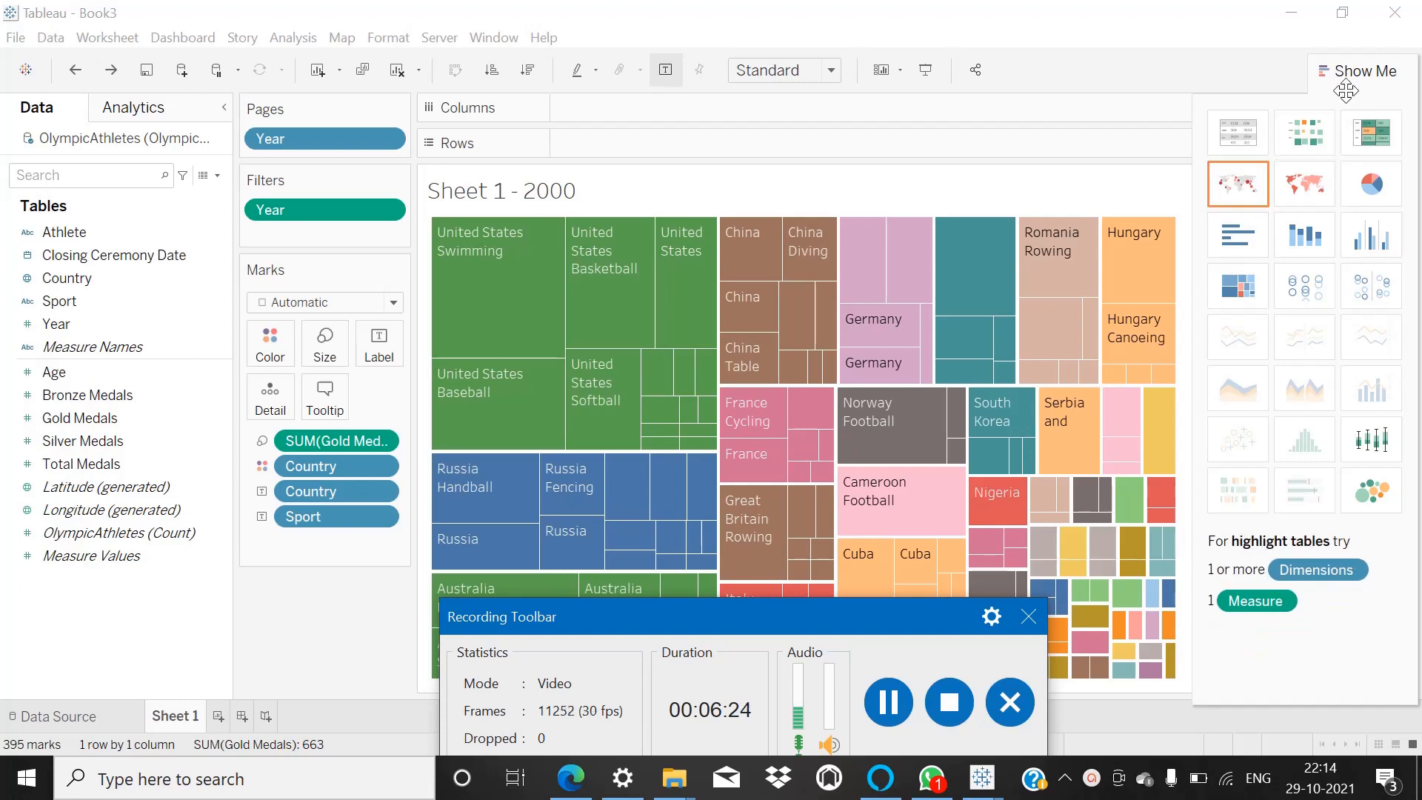
click(1333, 70)
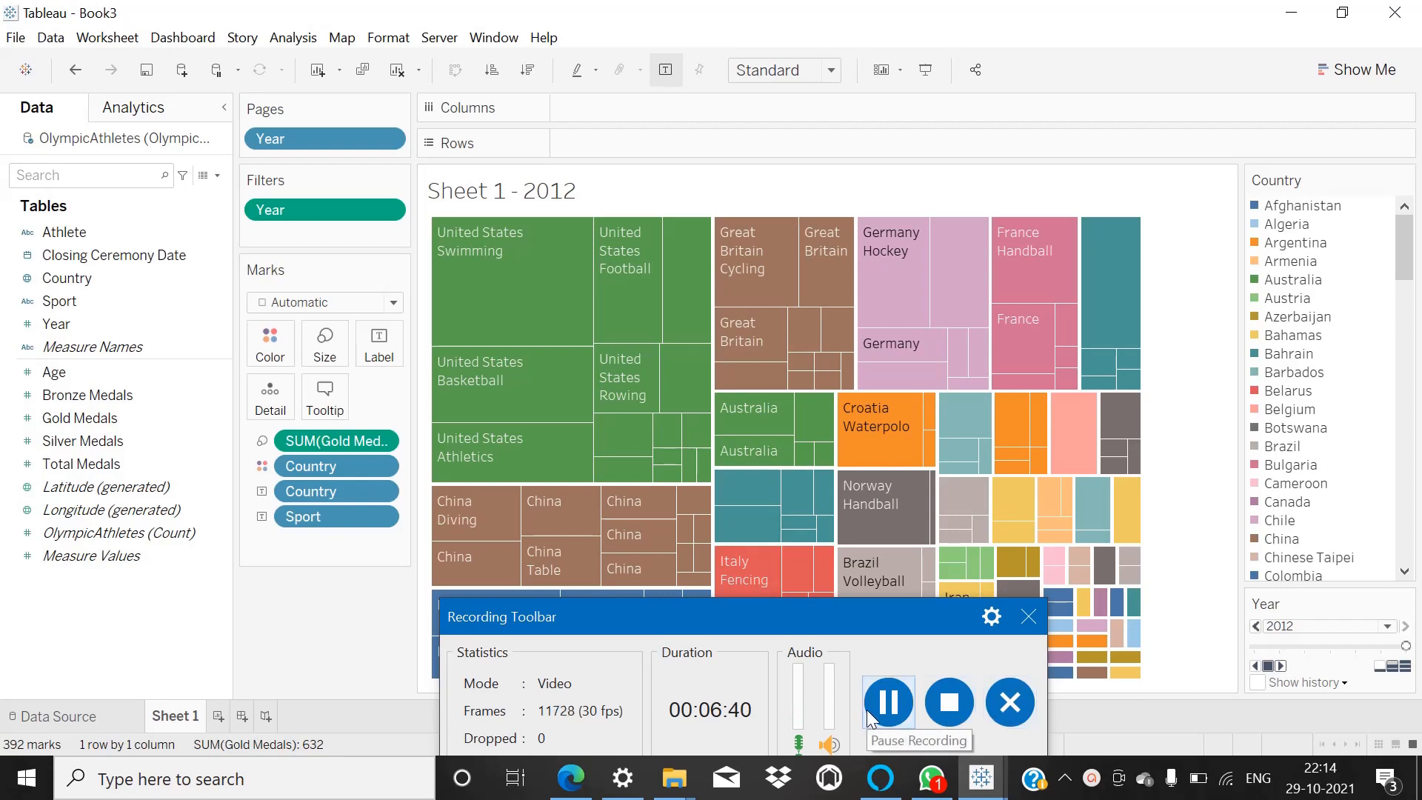
click(887, 702)
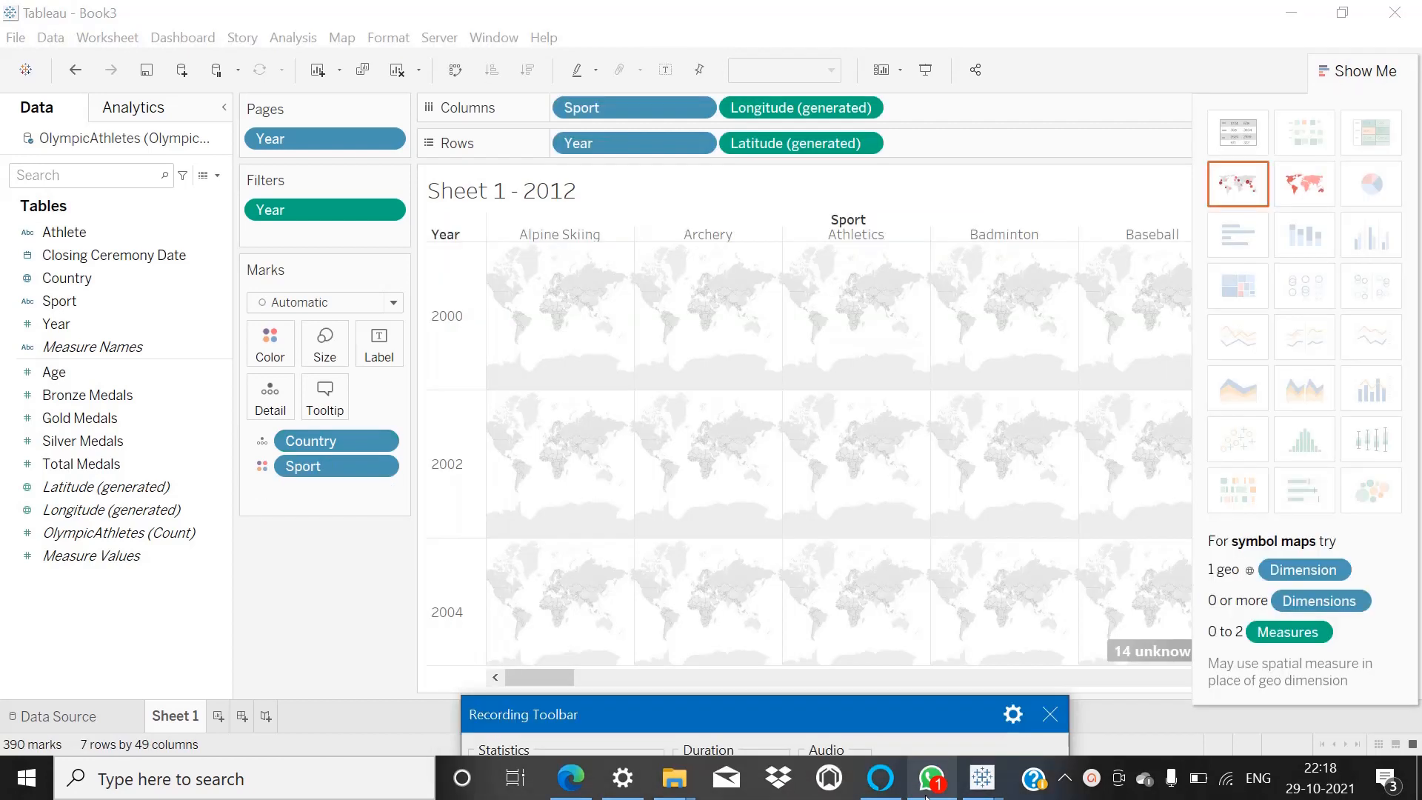
Close the WhatsApp window and return to the Tableau worksheet.
mouse_move(932, 777)
mouse_move(985, 623)
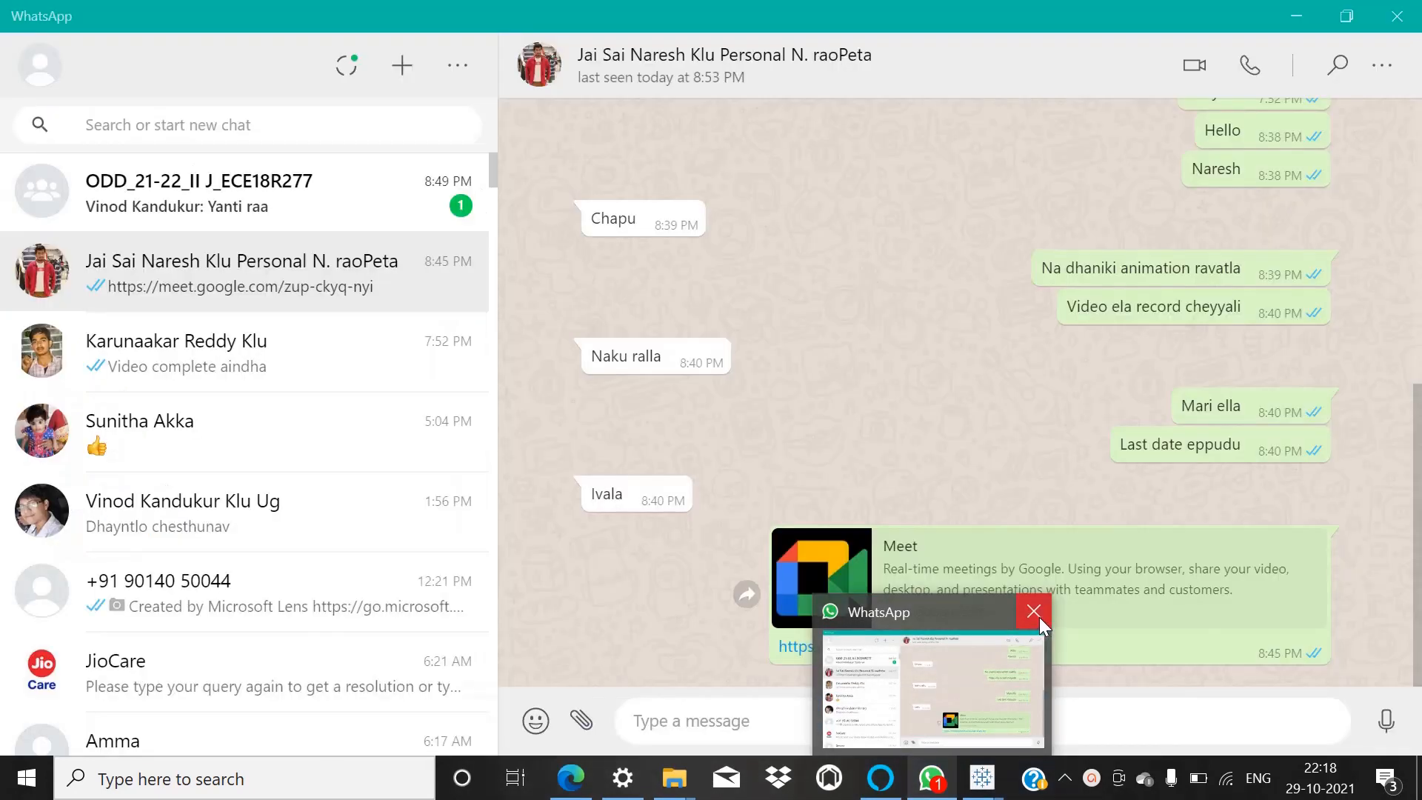
click(1038, 616)
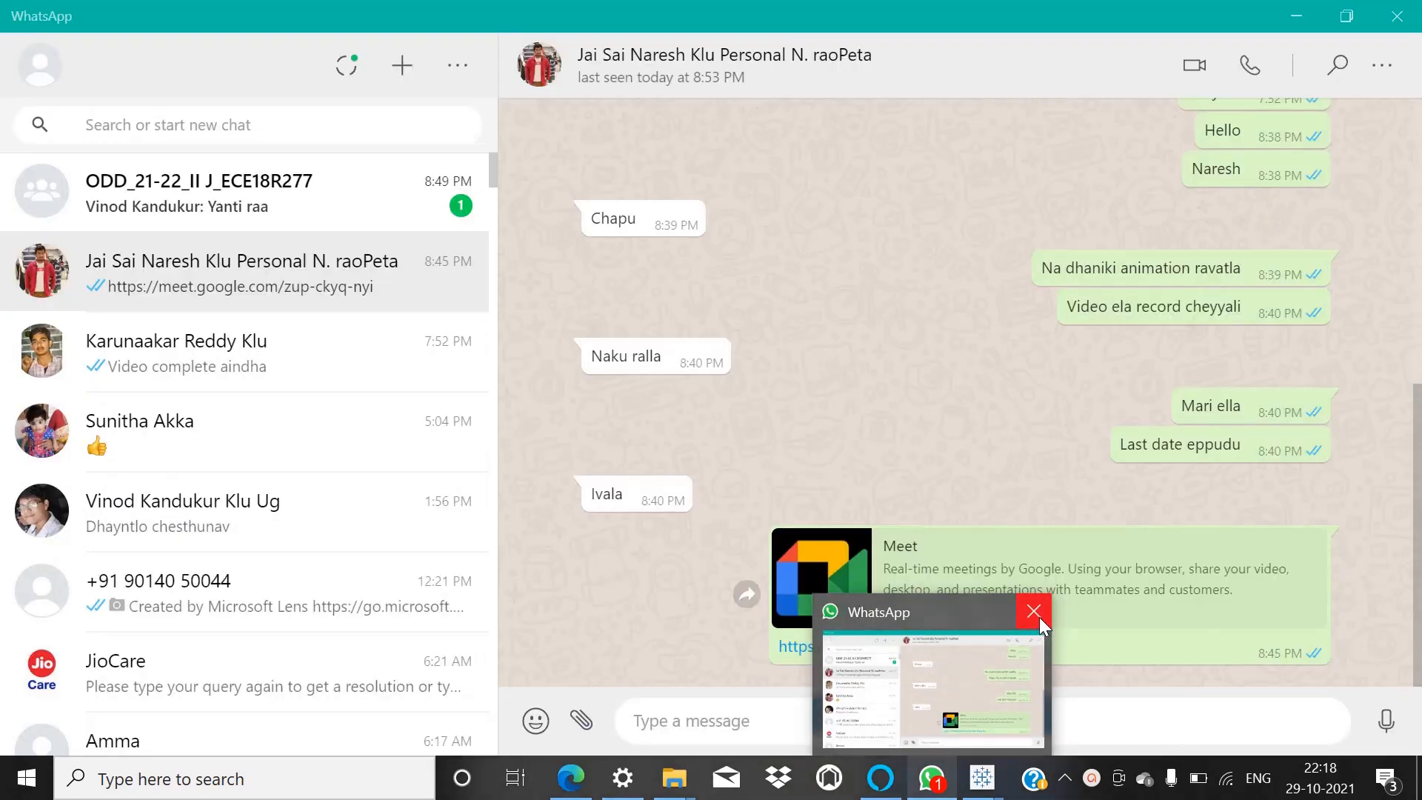
drag(890, 709, 927, 686)
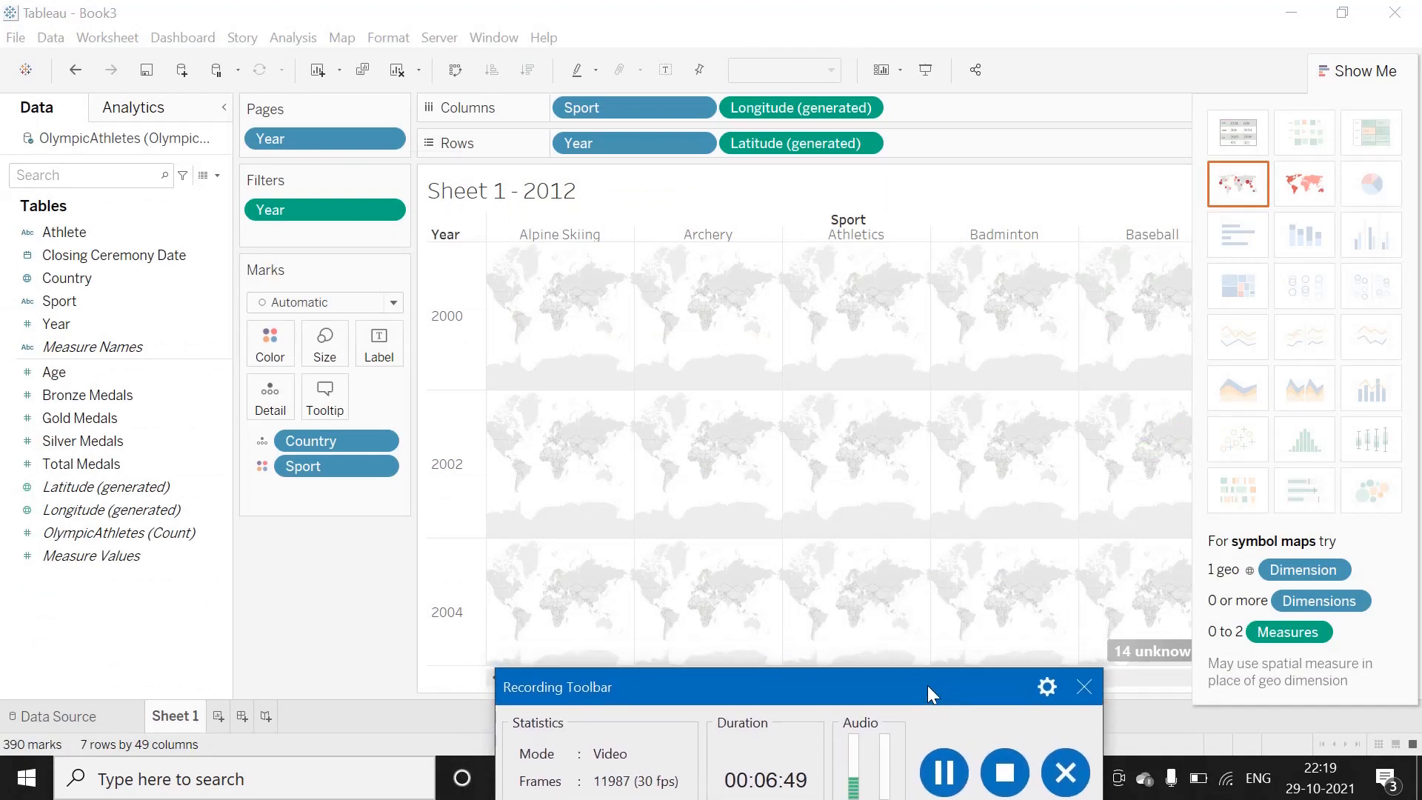
Try reapplying the symbol map chart type to the Sport-by-Year map grid, and undo it.
click(1235, 194)
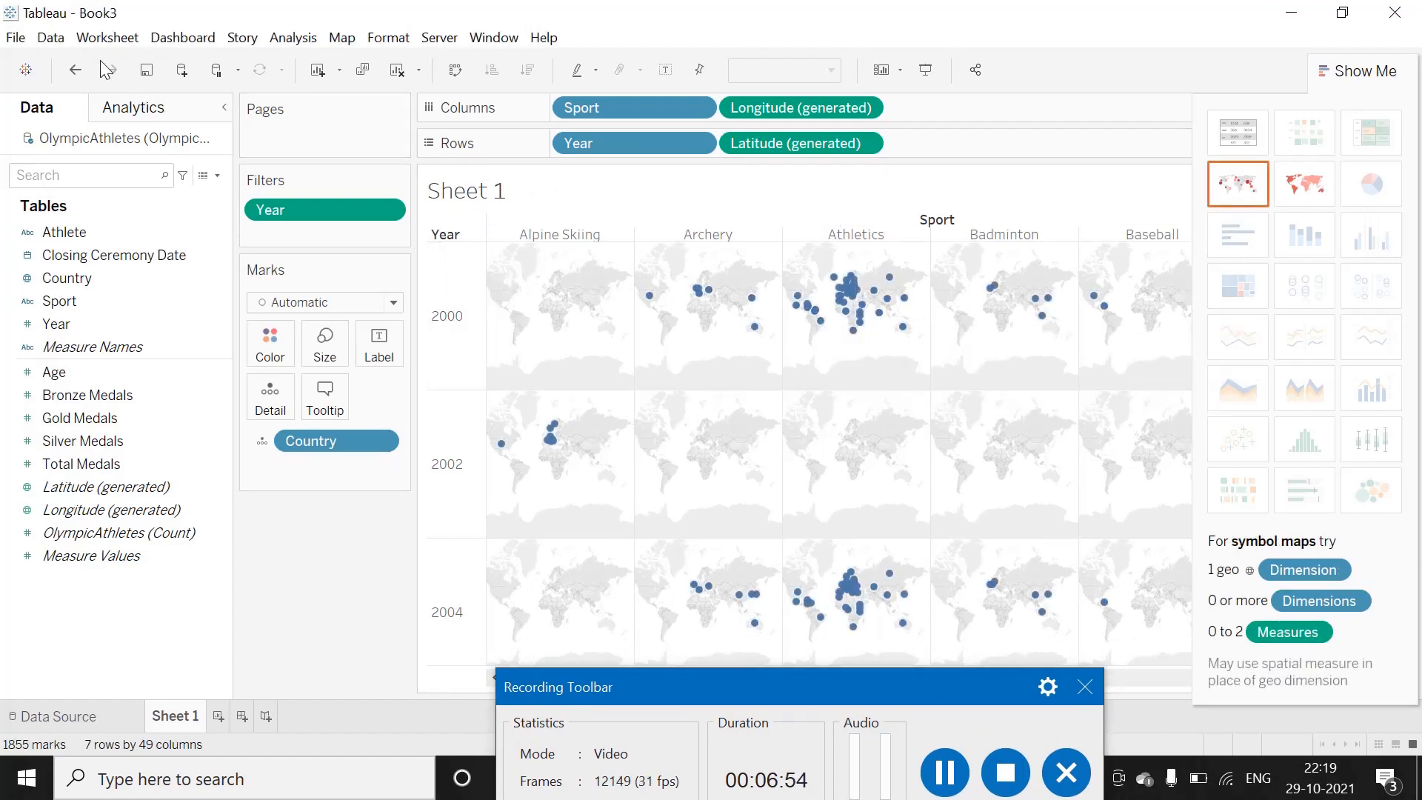
click(74, 69)
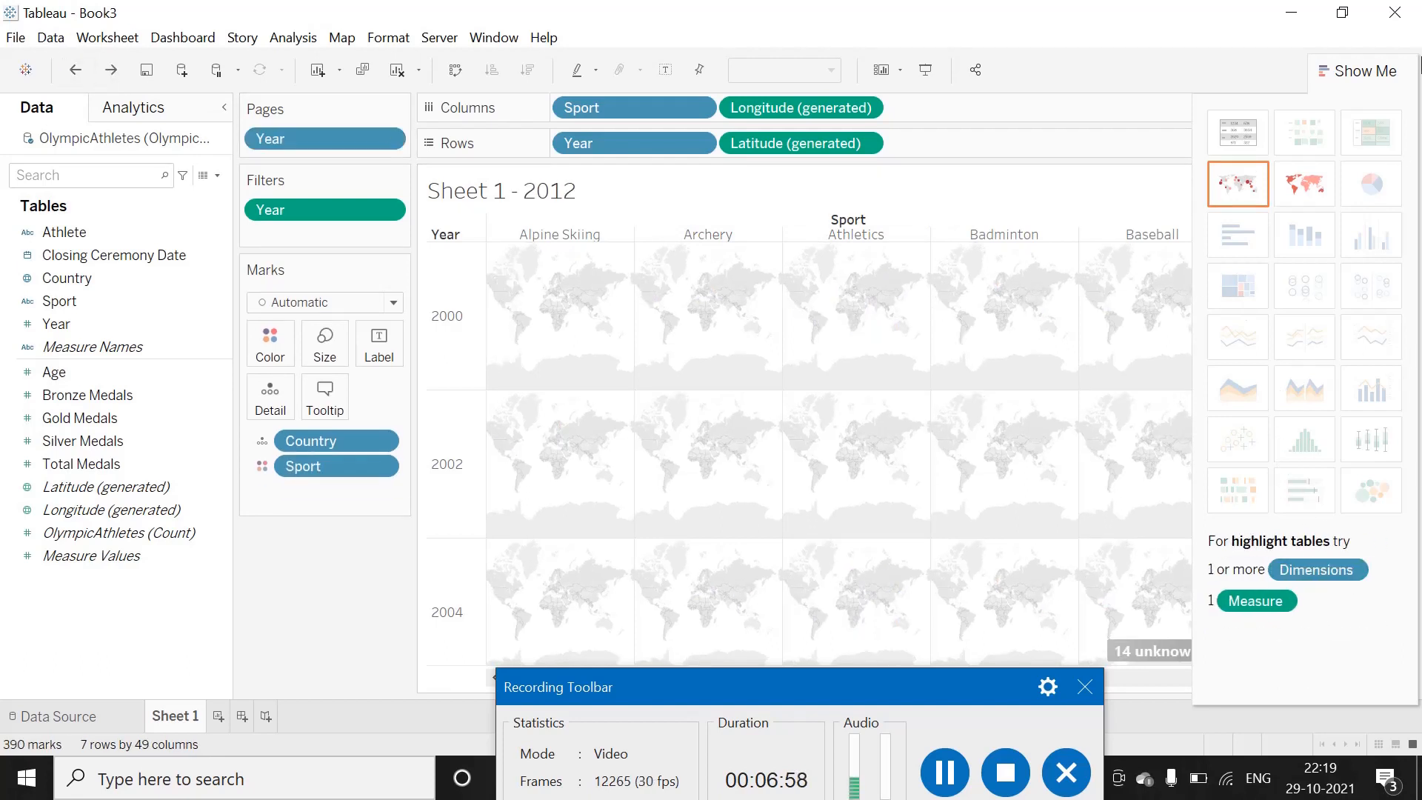
Play the Sport-by-Year symbol maps through the Year pages and follow the marks down to the 2012 row.
click(1324, 69)
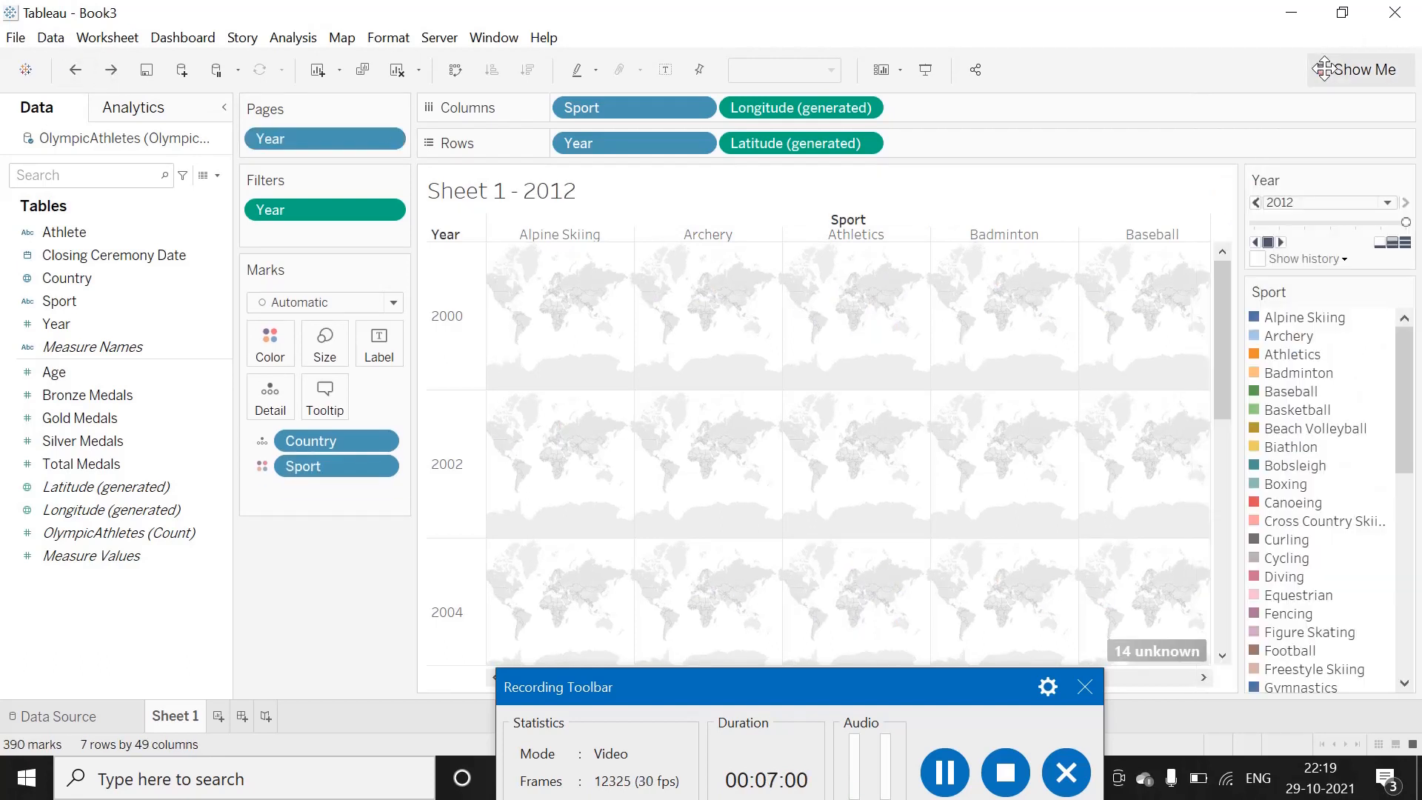
click(1281, 242)
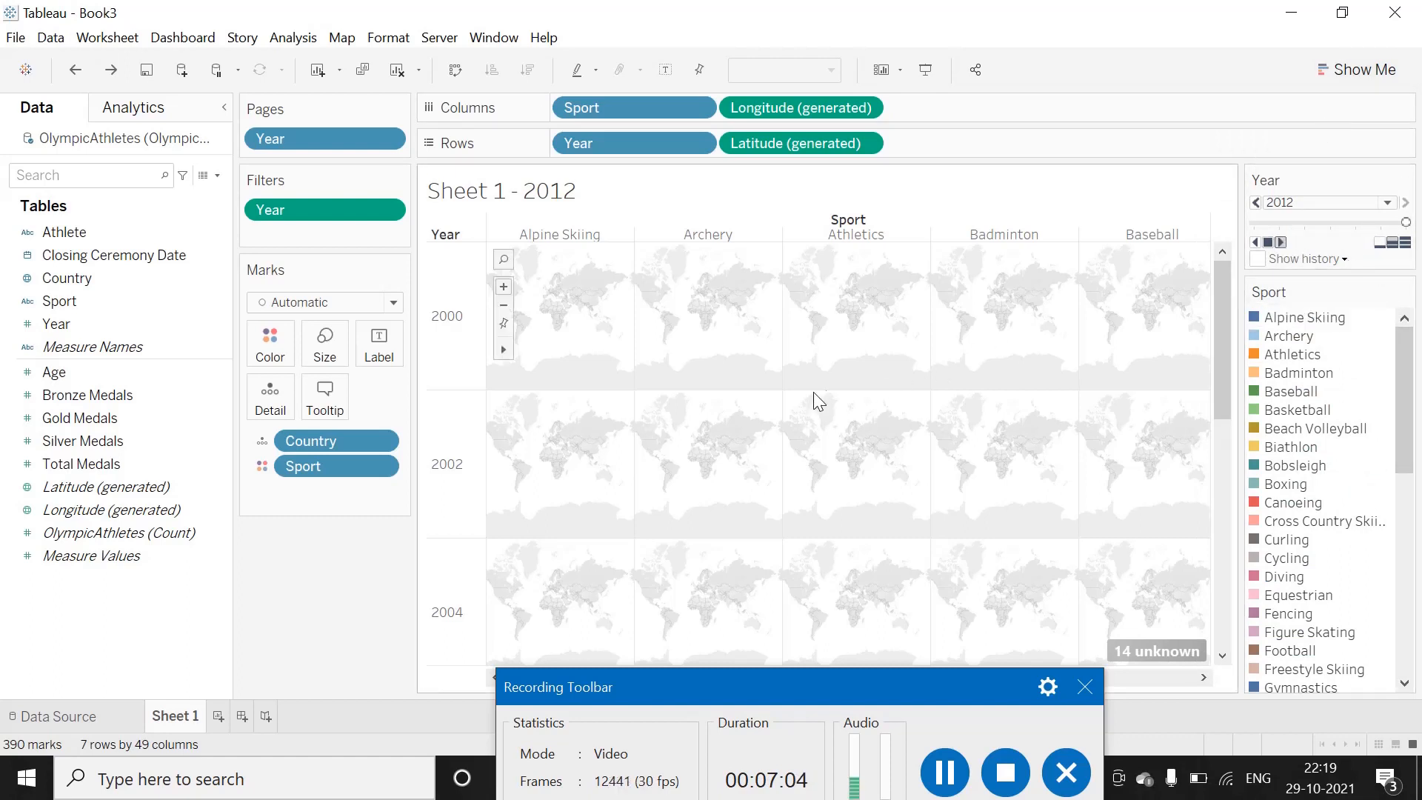
scroll(811, 393, down, 1)
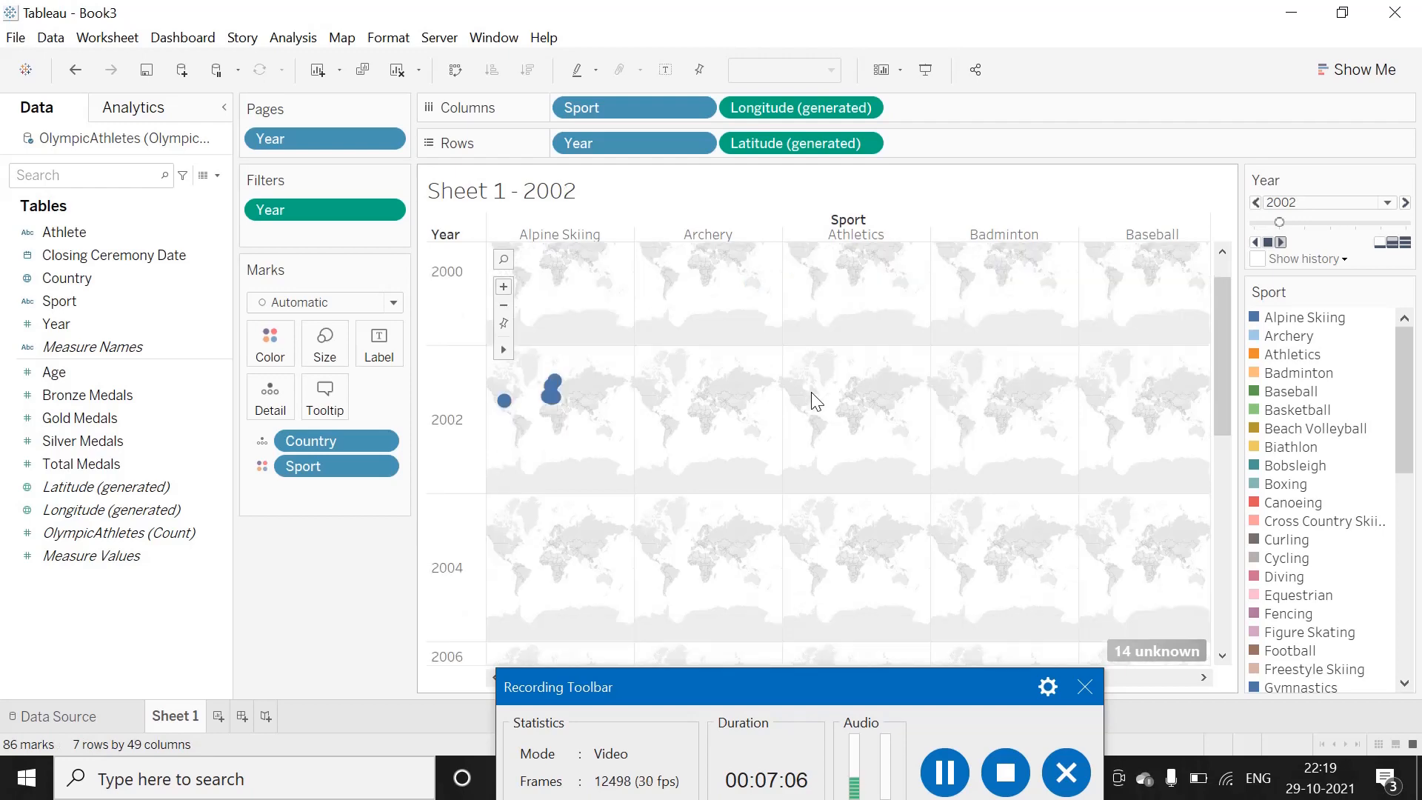
scroll(811, 393, down, 2)
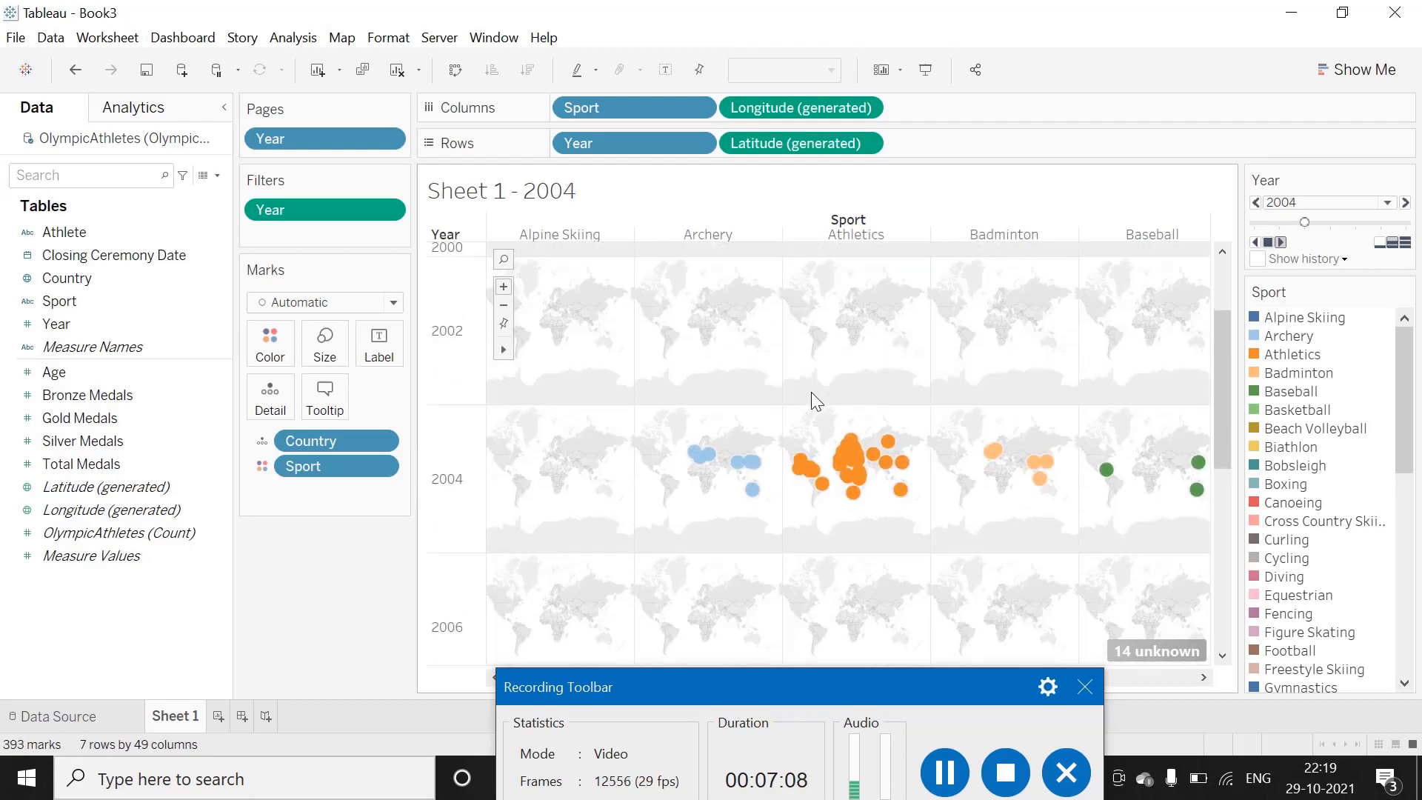
scroll(811, 392, down, 6)
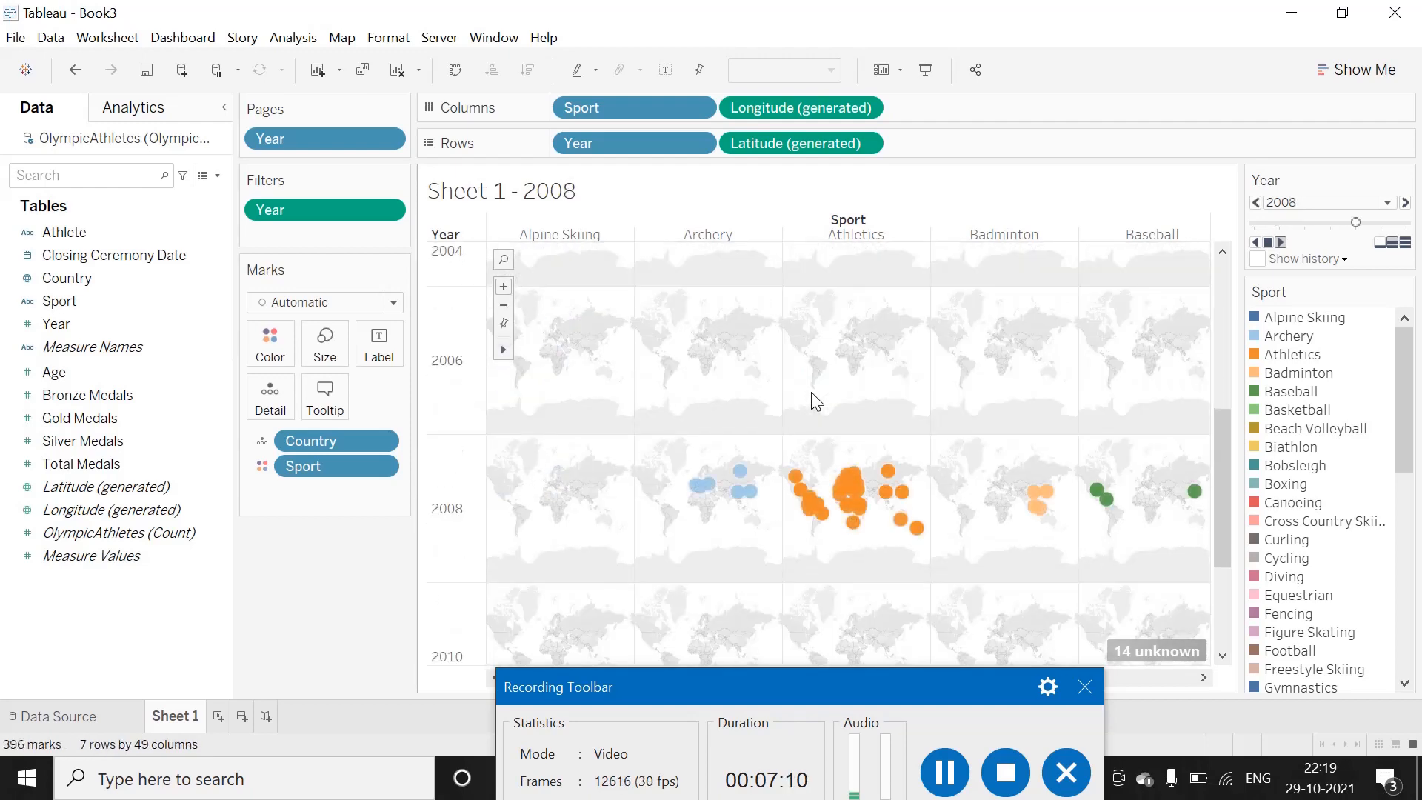
scroll(810, 393, down, 5)
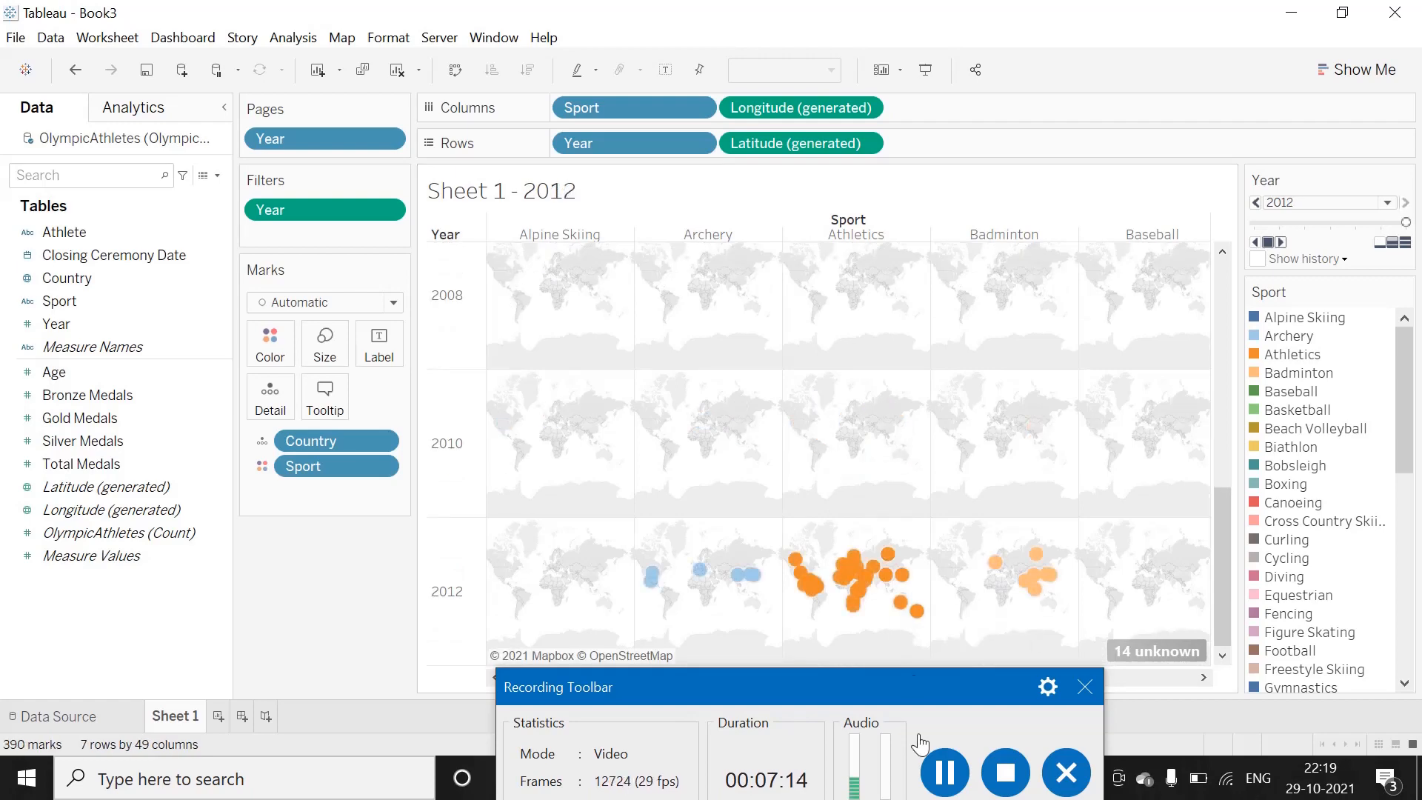
click(944, 770)
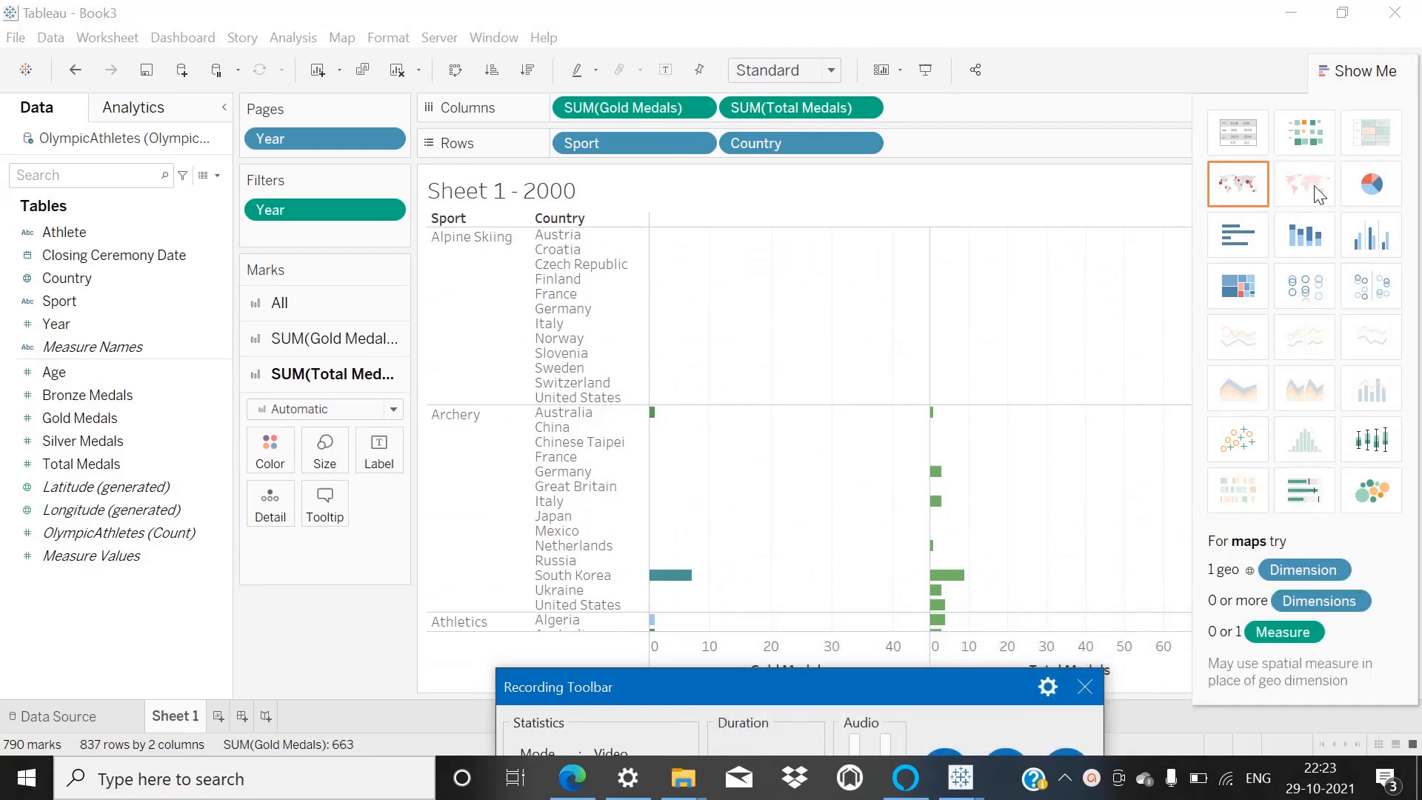
Play the bar chart of gold and total medals by sport and country through the years, check the Athletics rows, and replay it.
click(1323, 72)
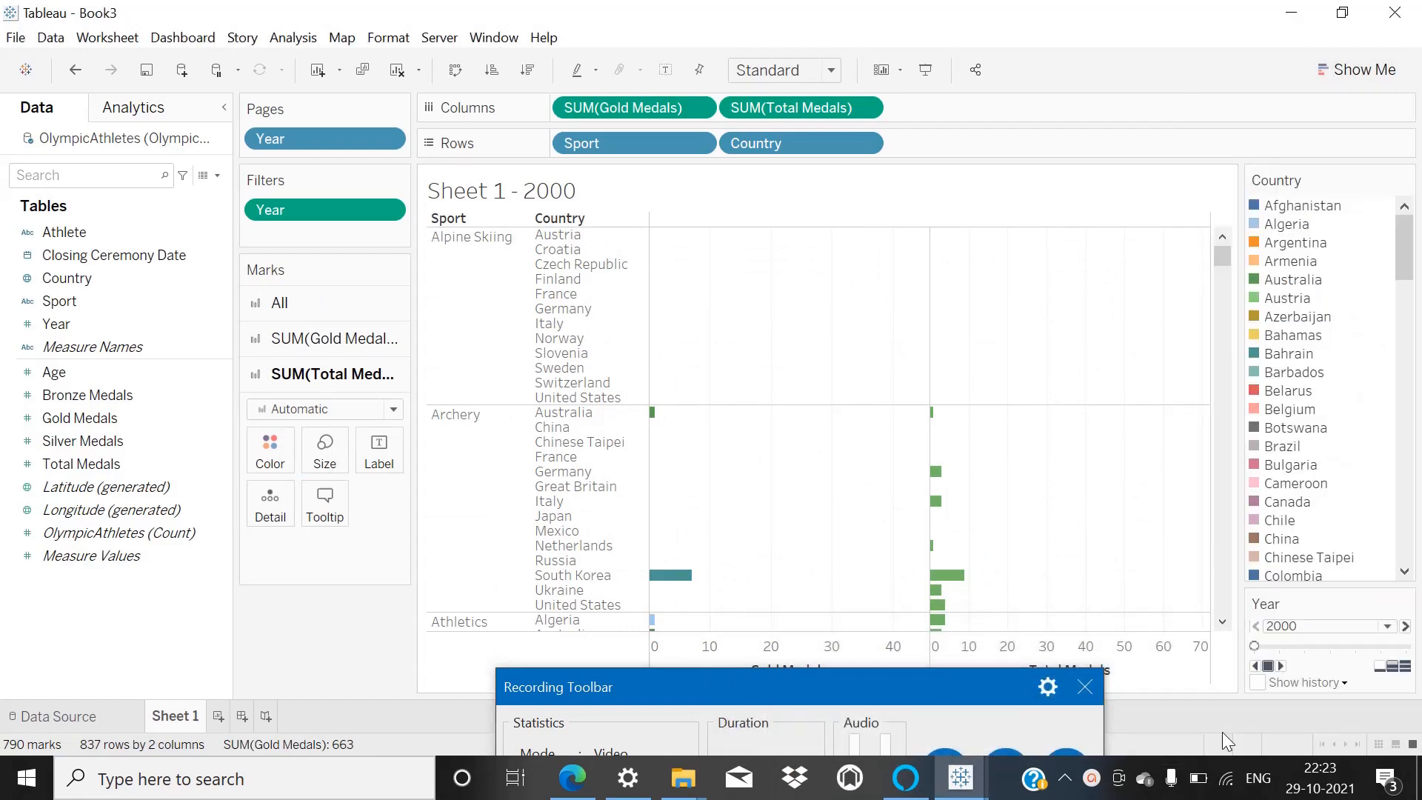
click(1281, 667)
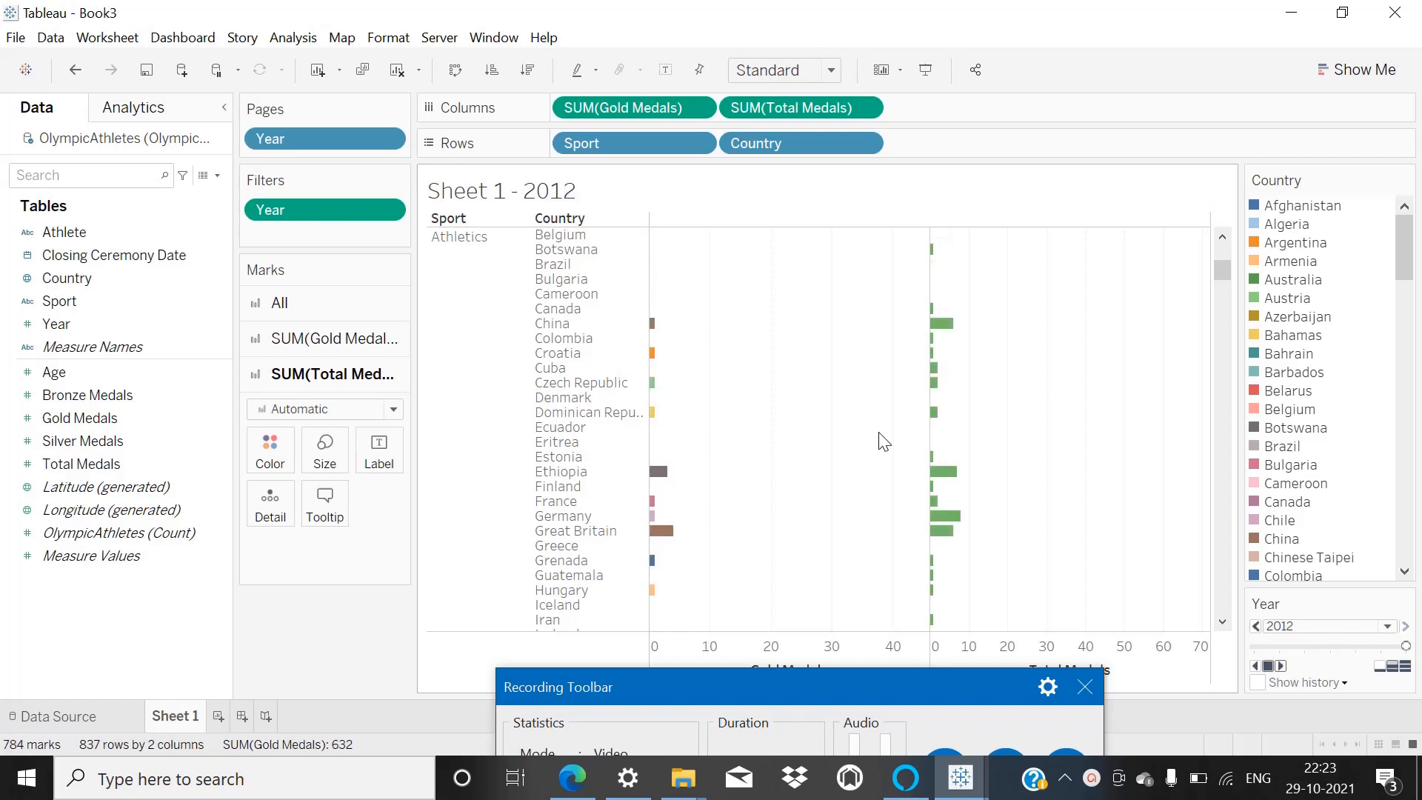
scroll(883, 441, down, 4)
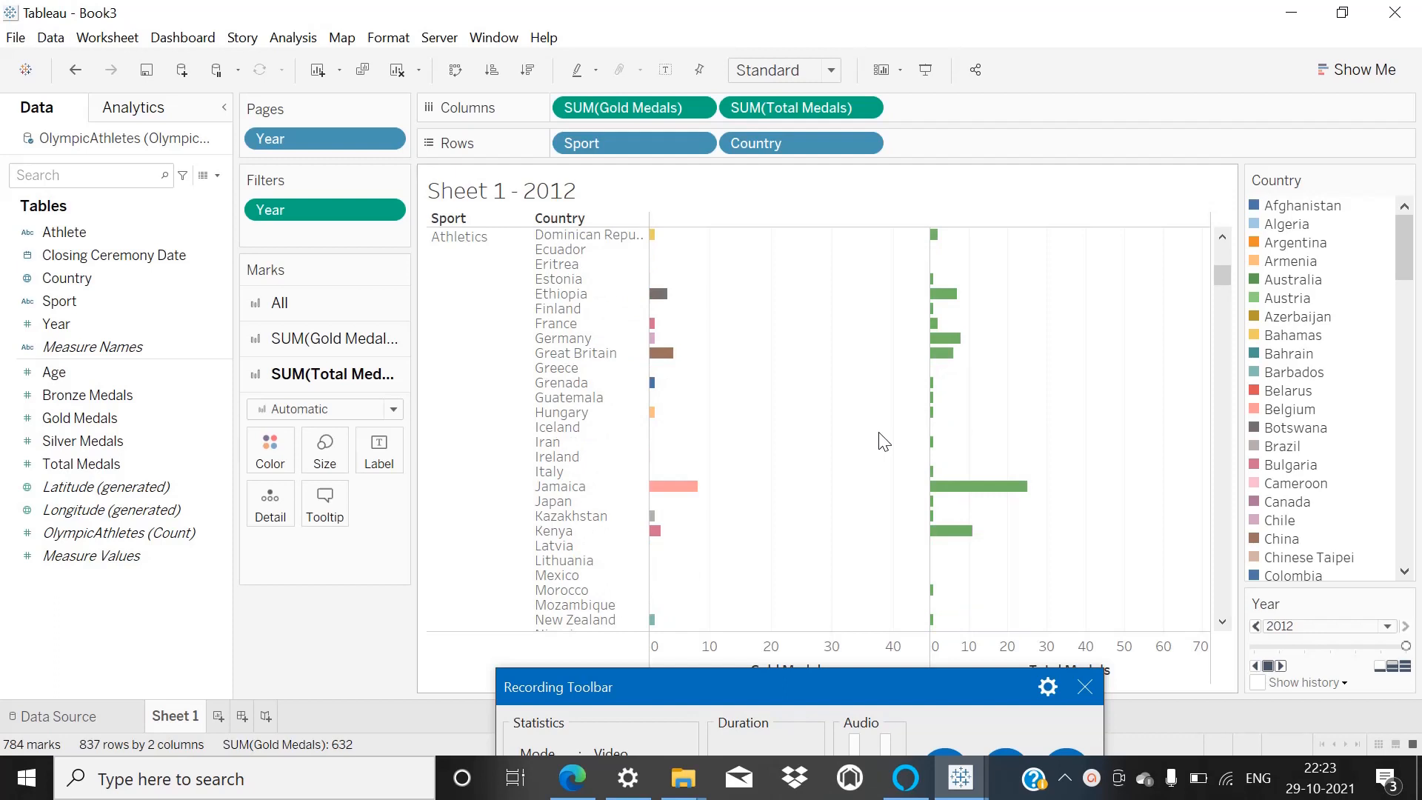
click(1280, 666)
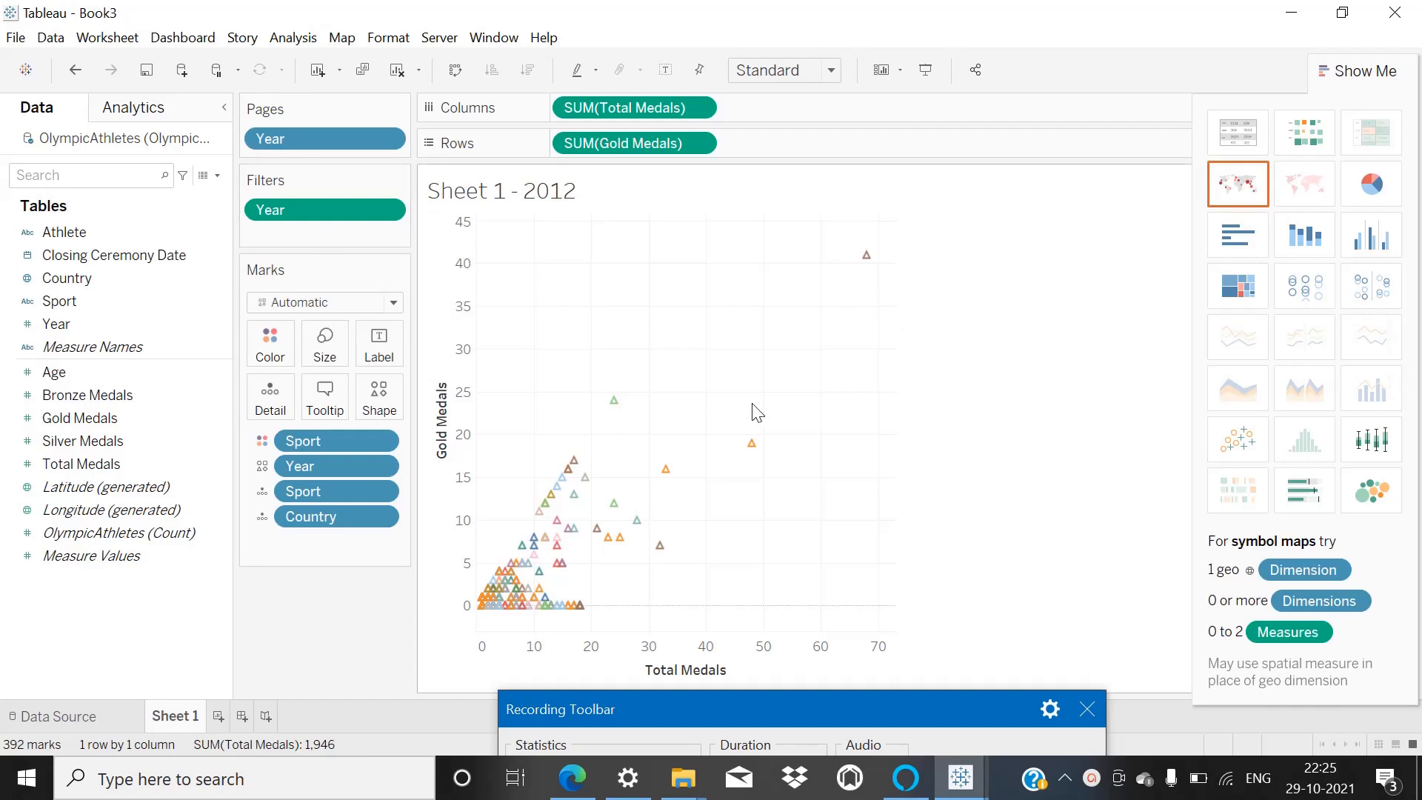
Play the scatter plot of gold against total medals through the Year pages.
click(1333, 70)
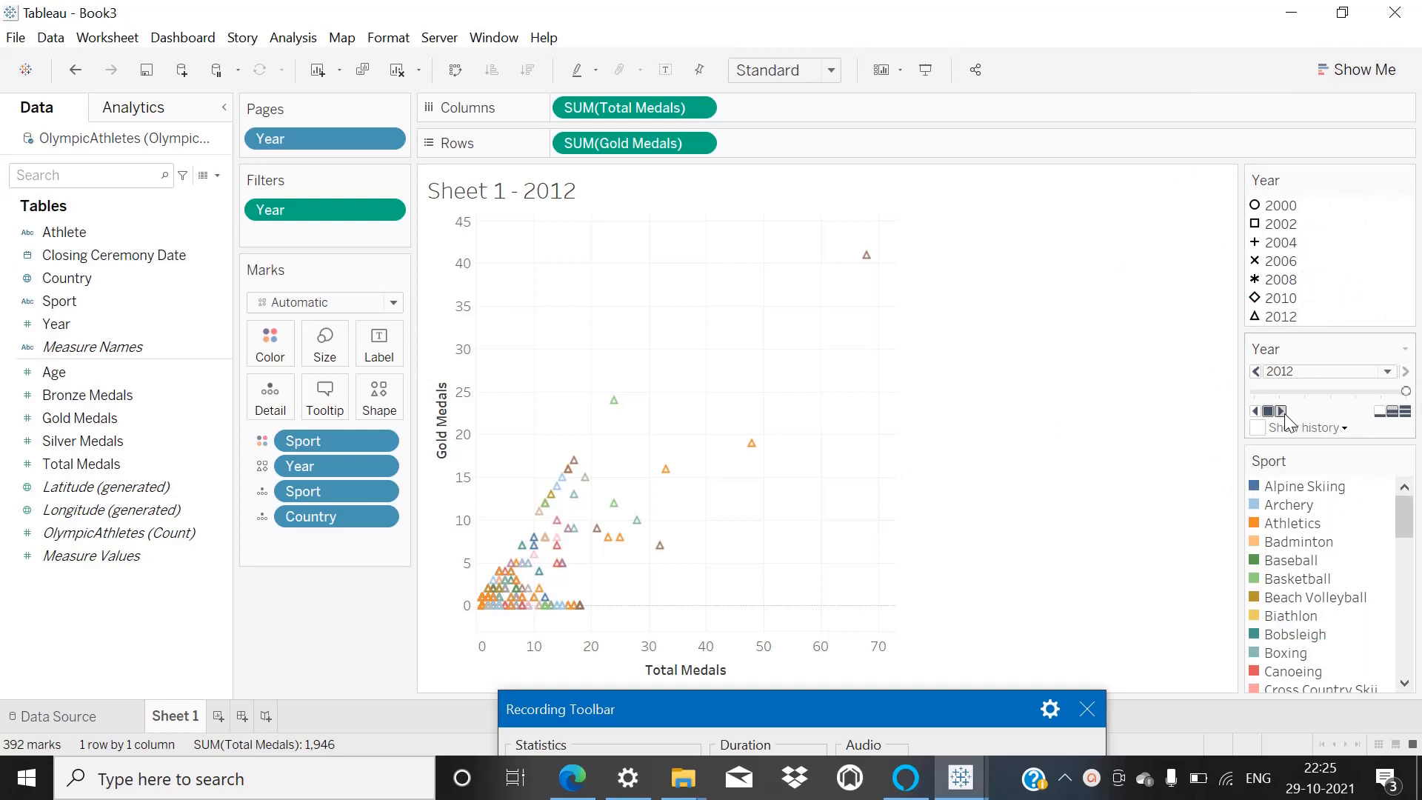
click(1281, 412)
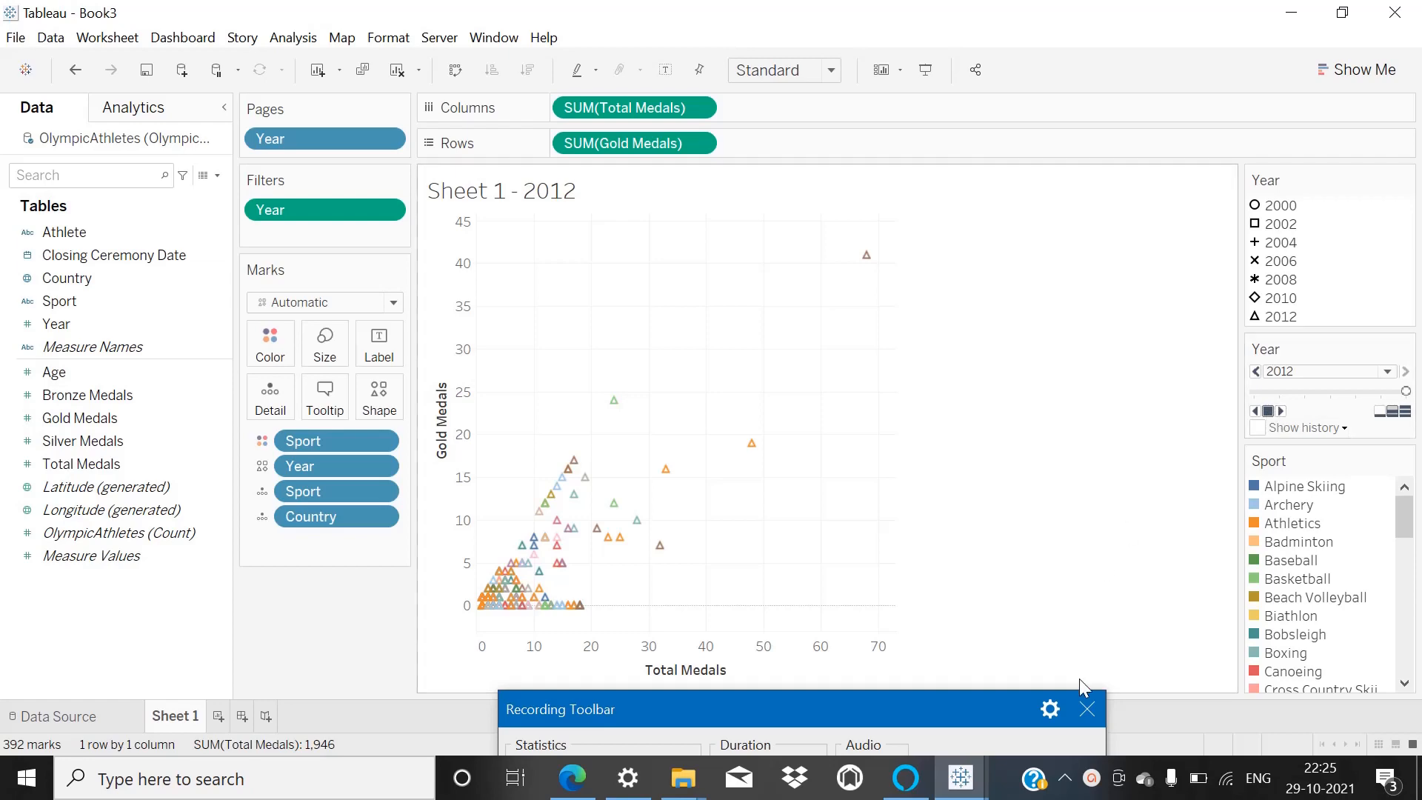
mouse_move(963, 782)
mouse_move(862, 703)
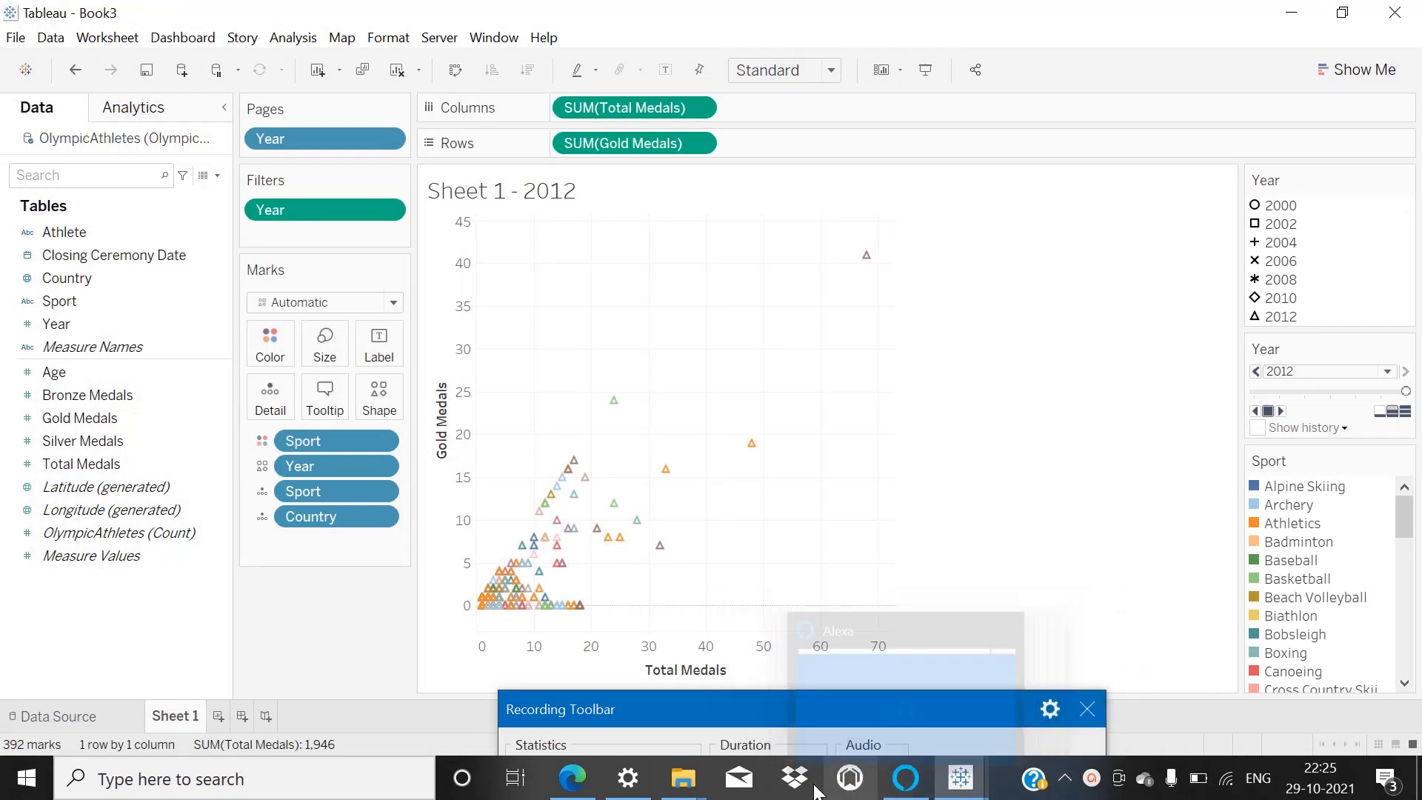
click(1096, 780)
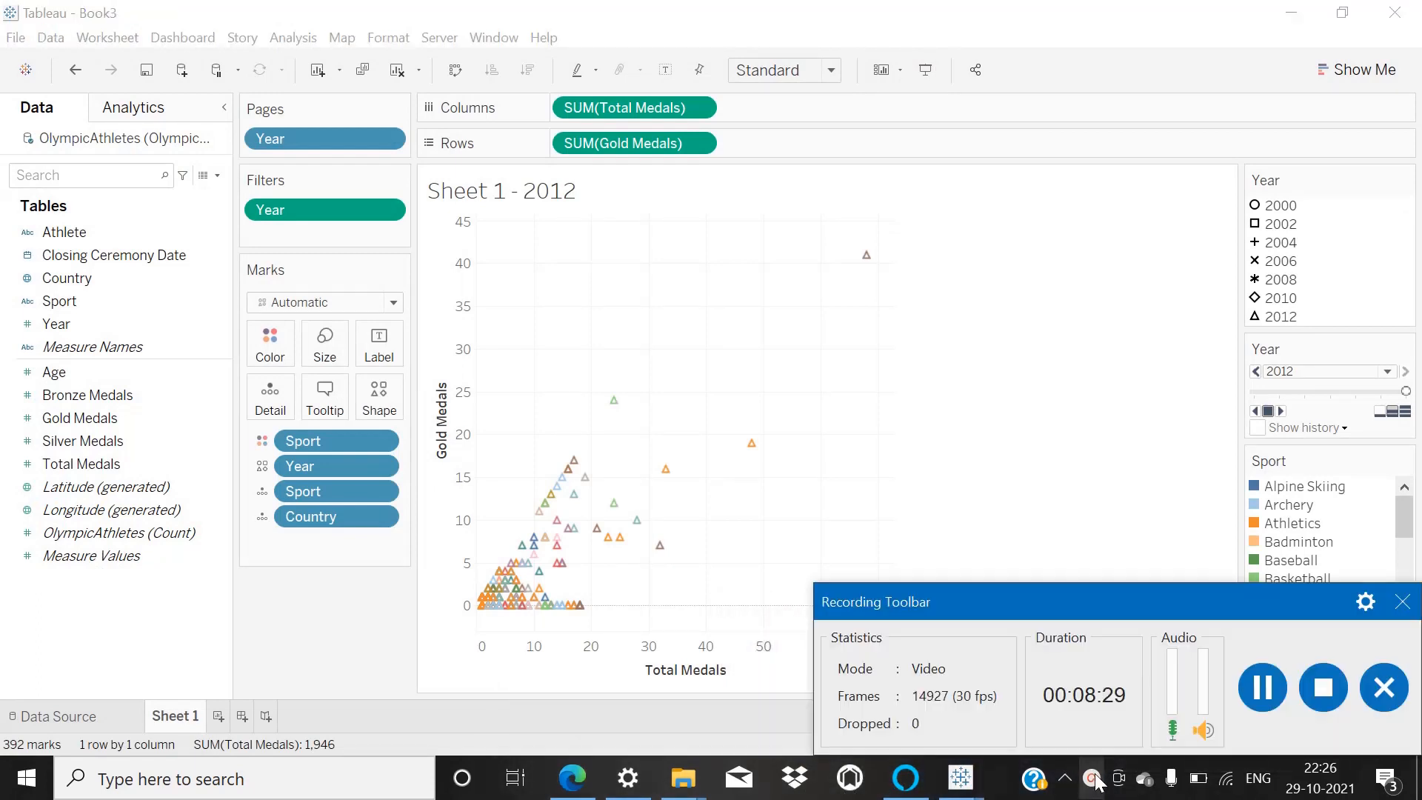